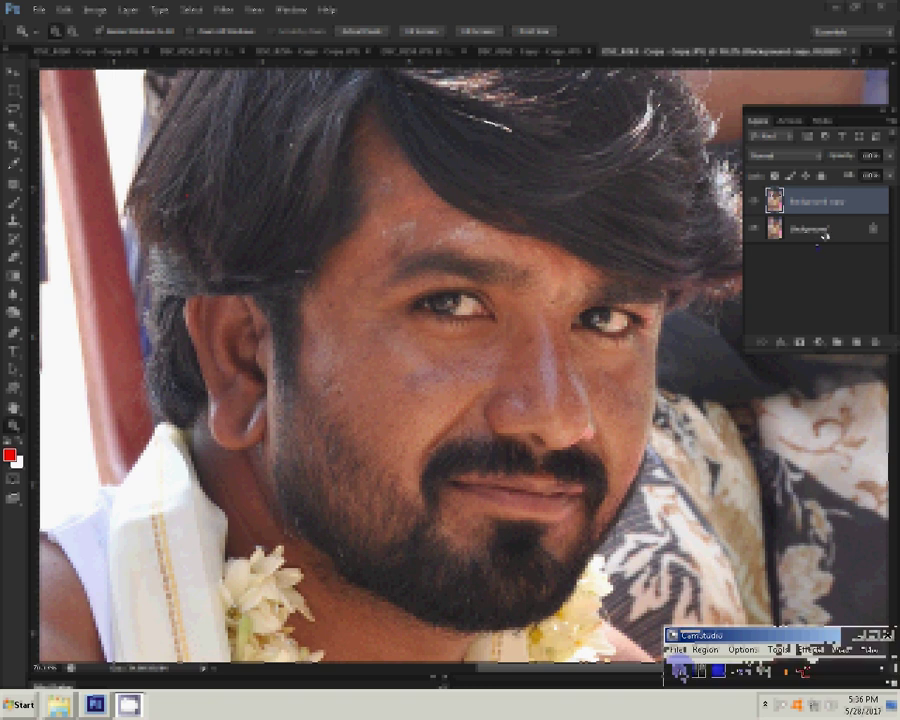
Run Filter > Magic > Magic Pro on the man's portrait with Graininess set to 92.
left_click(224, 10)
mouse_move(250, 304)
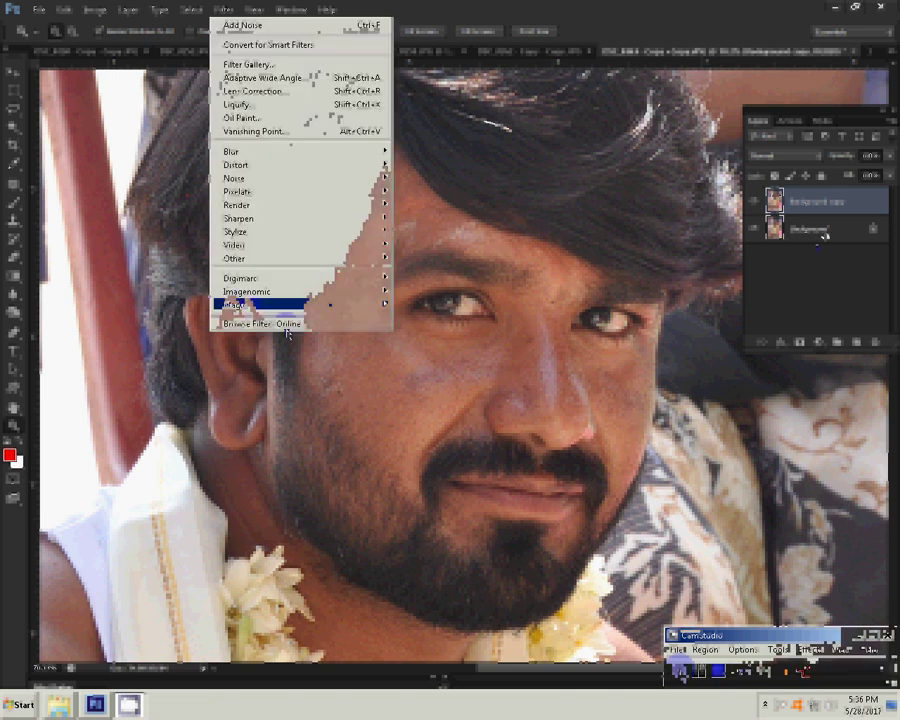
left_click(440, 305)
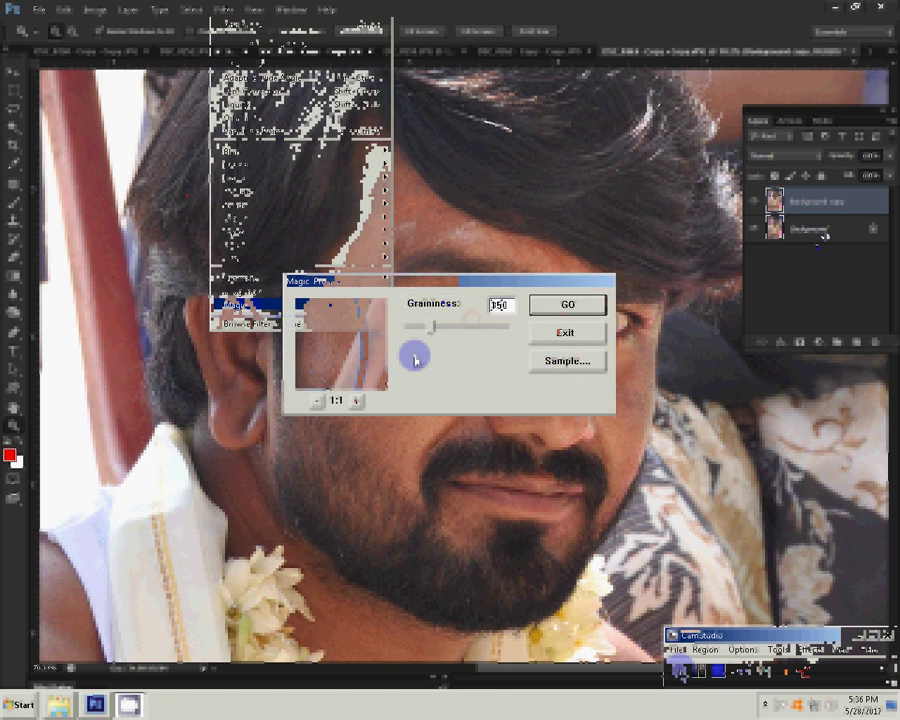
type("30")
left_click_drag(432, 327, 481, 327)
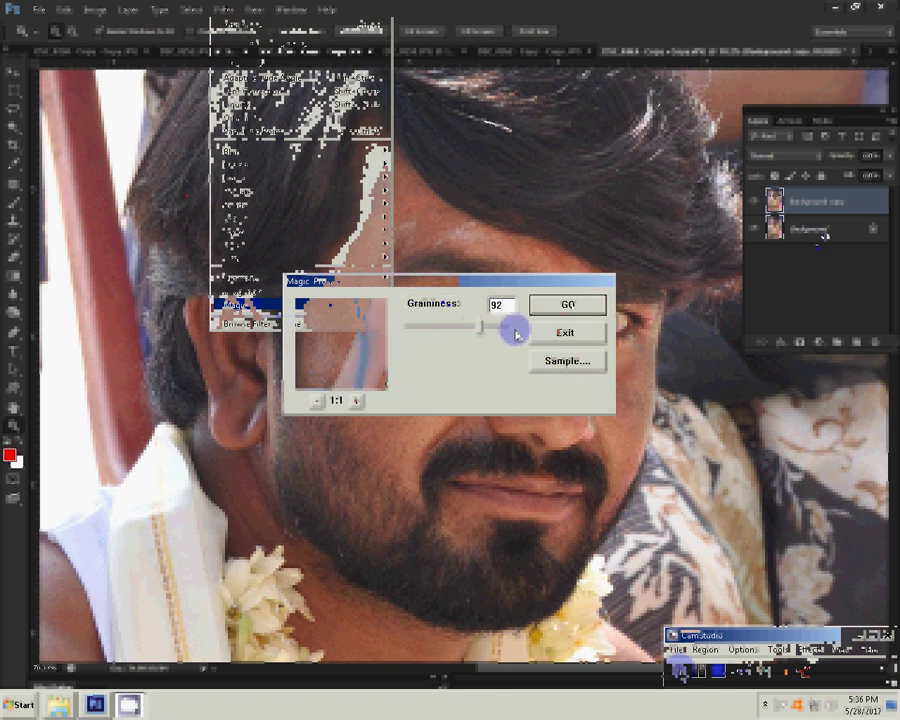
left_click(567, 304)
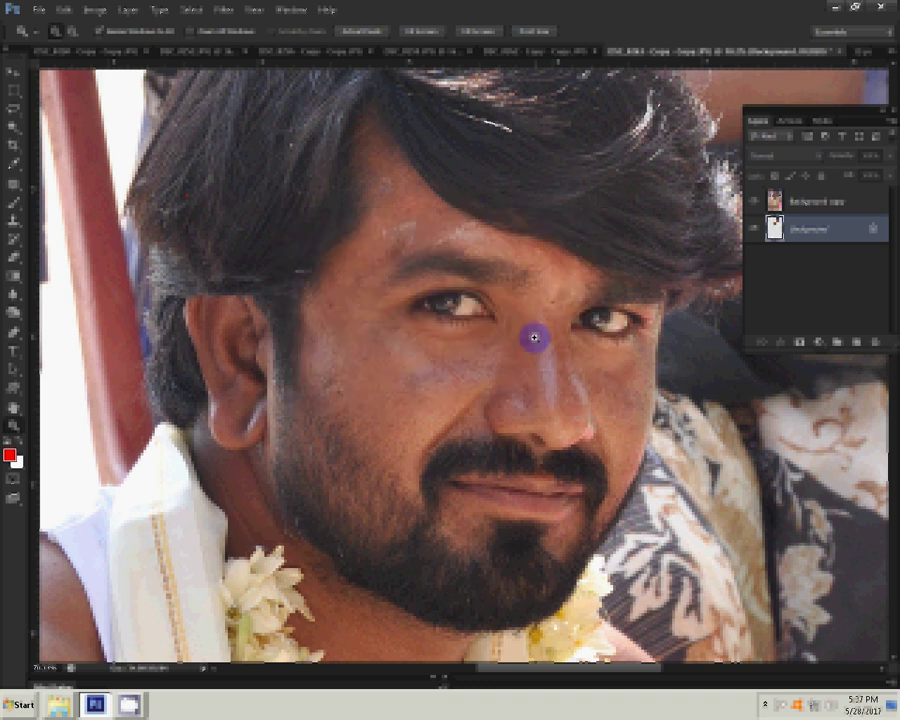
Apply the Add Noise filter to the portrait.
left_click(224, 9)
mouse_move(240, 177)
left_click(430, 177)
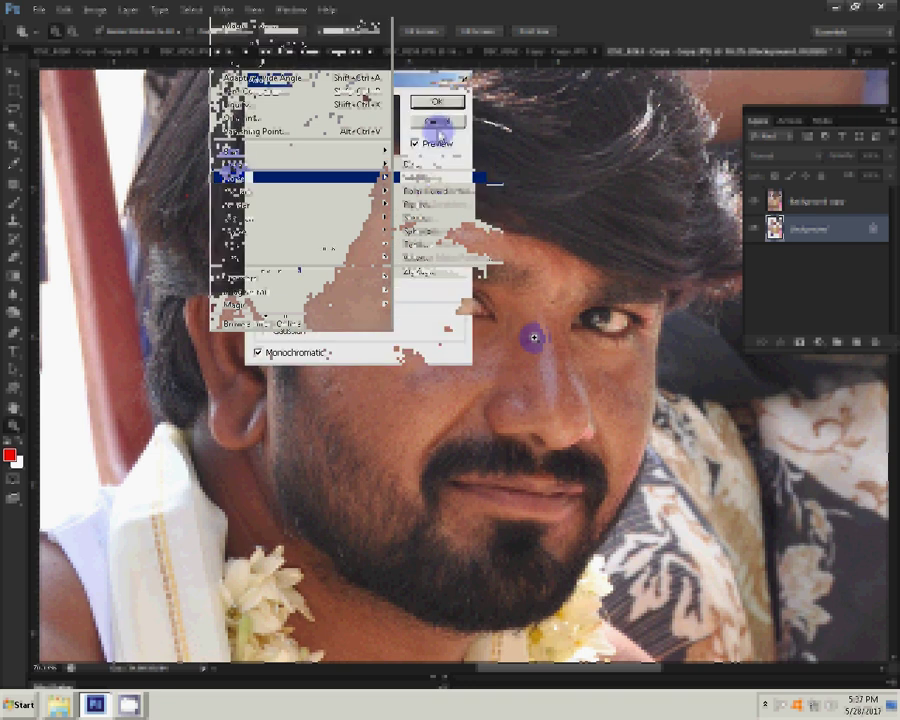
left_click(436, 102)
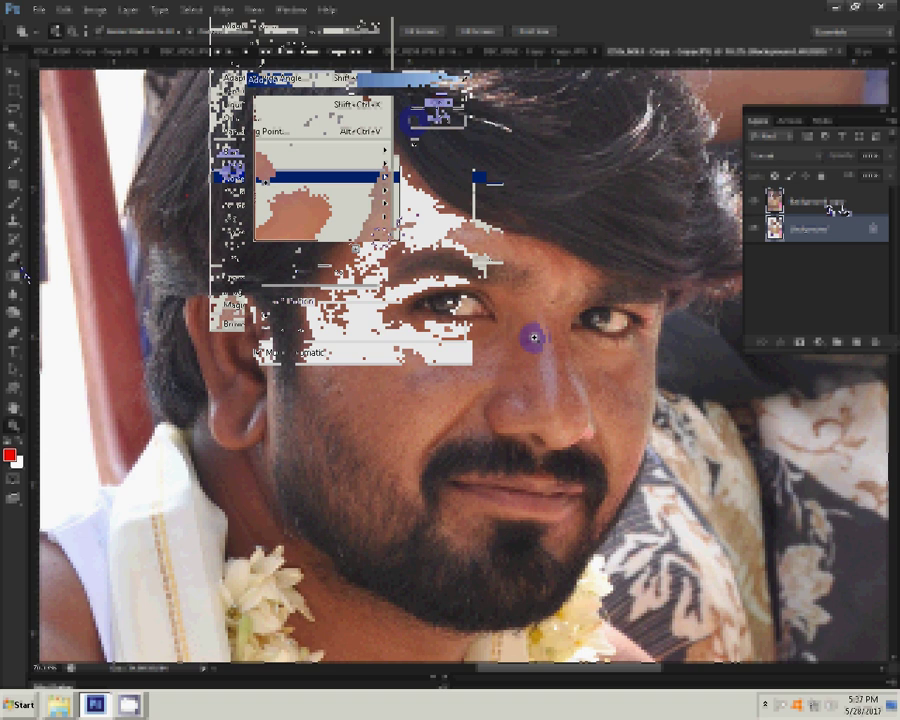
Erase part of the Background copy on the forehead, then merge the visible layers.
left_click(838, 203)
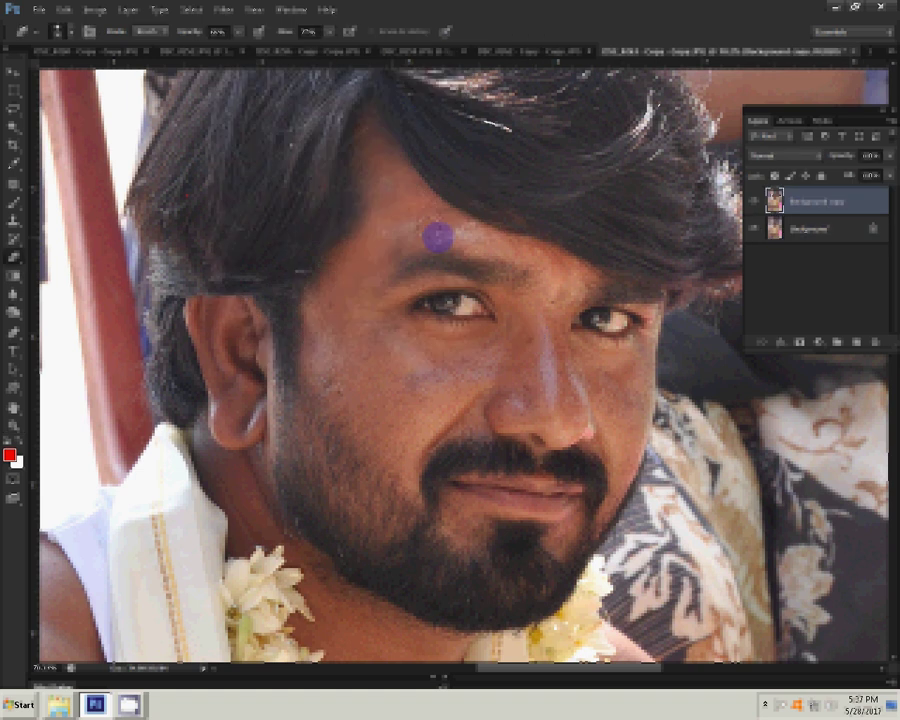
left_click(448, 236)
left_click(127, 10)
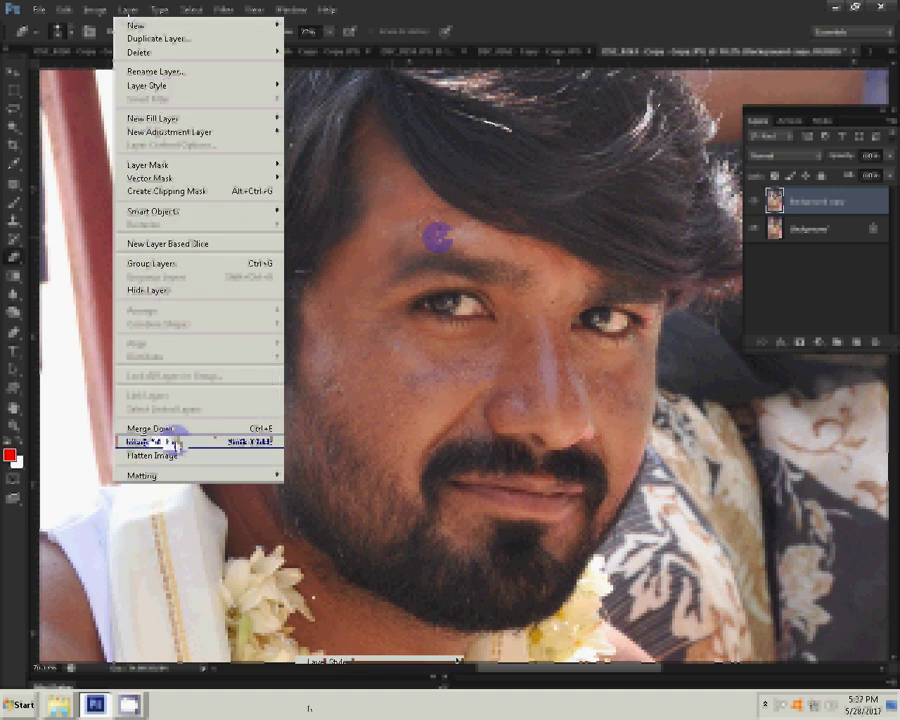
left_click(172, 442)
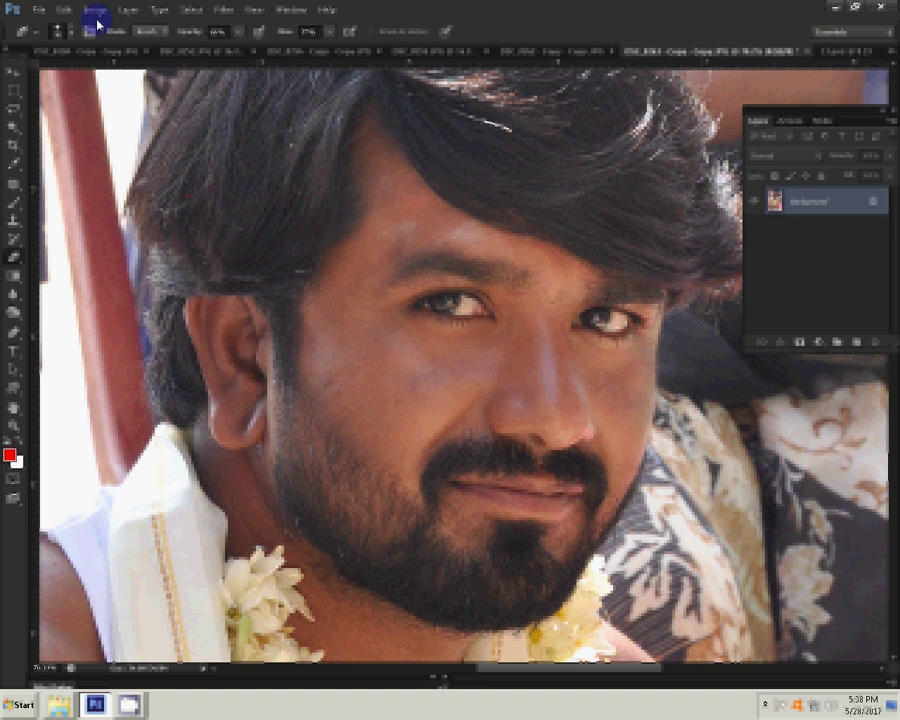
Cut the whole portrait and close its document without saving.
left_click(63, 10)
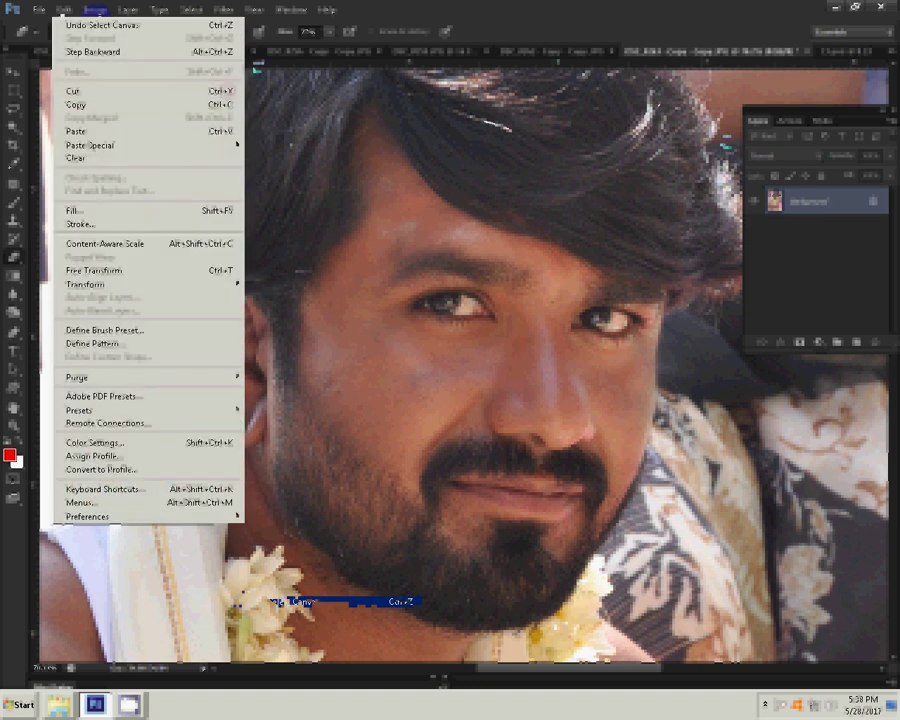
left_click(230, 91)
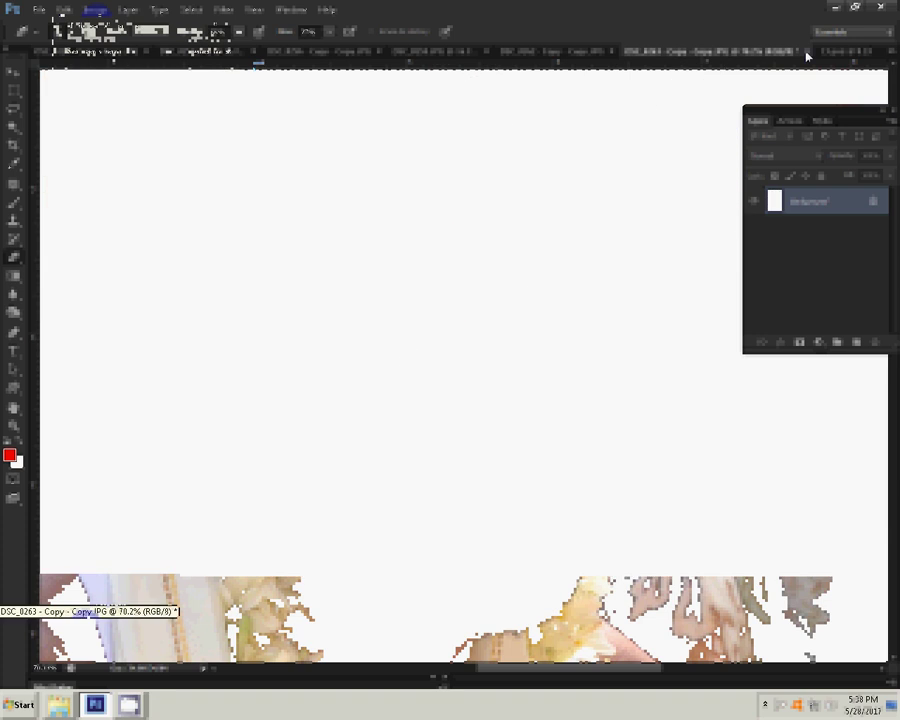
left_click(806, 52)
key("n")
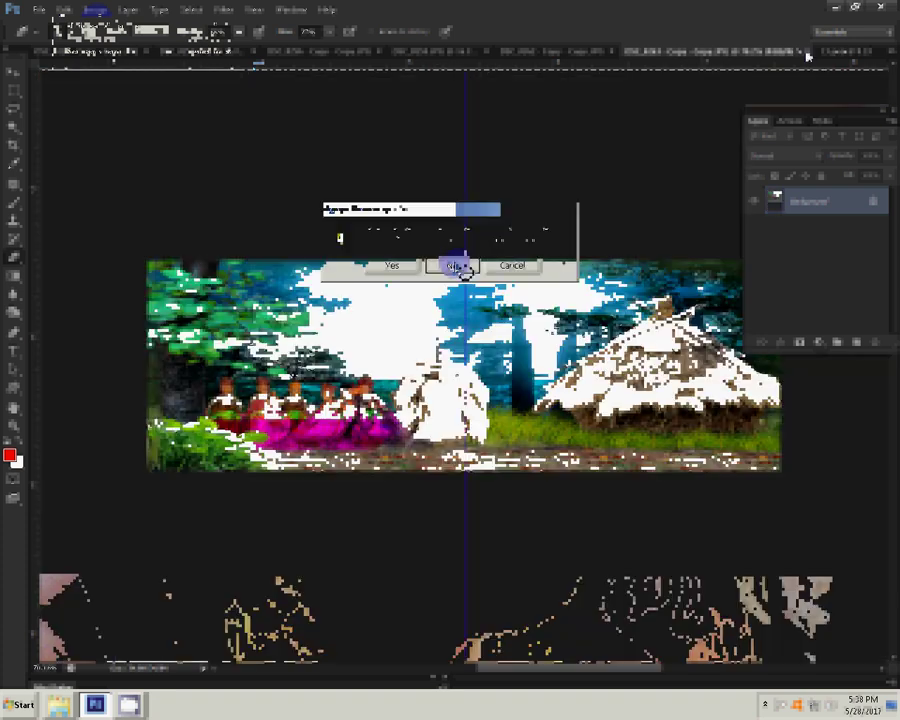
Paste the portrait into the album spread, resized to fit the left panel.
left_click(63, 10)
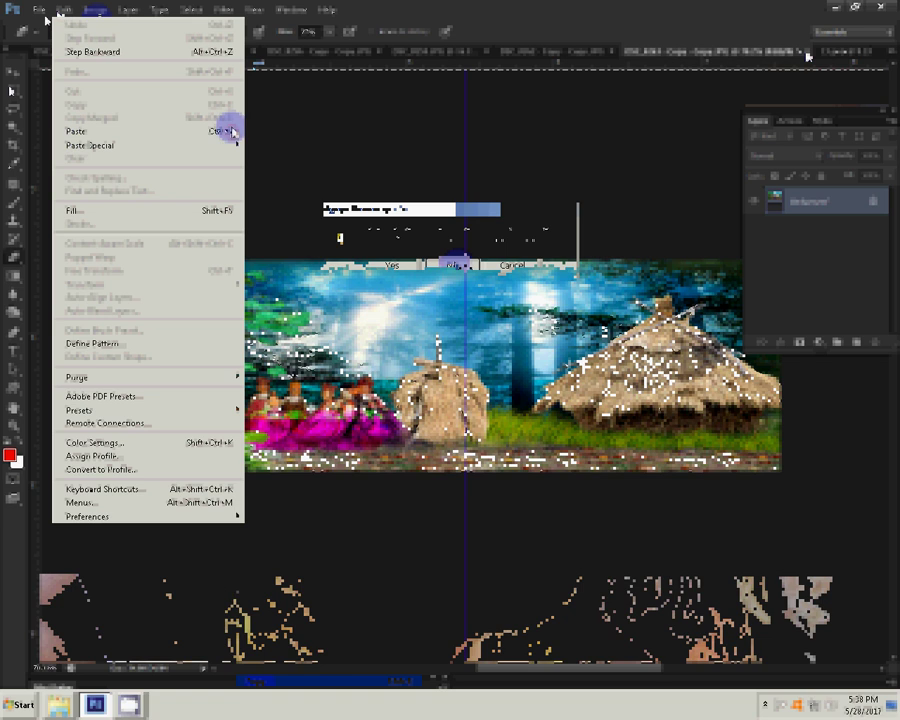
left_click(75, 131)
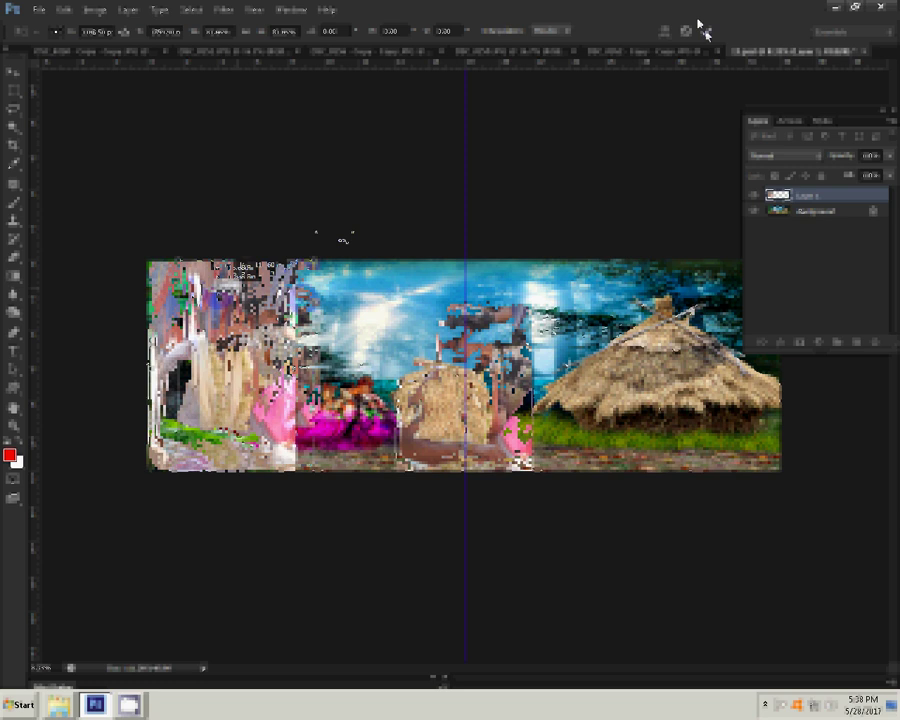
key("Return")
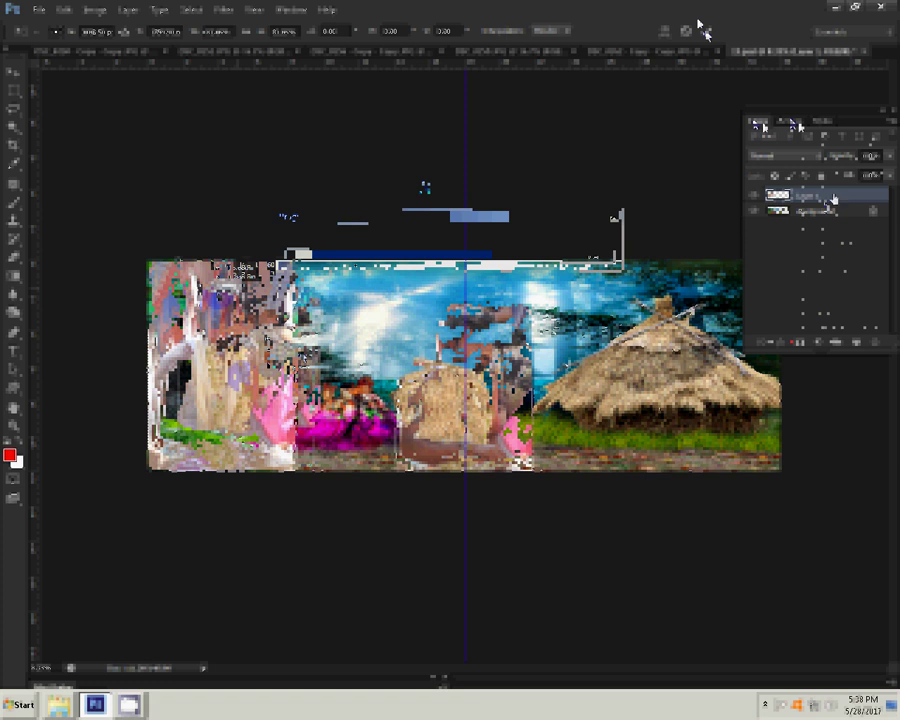
Duplicate Layer 1 and apply a Box Blur to the copy.
left_click(700, 28)
left_click_drag(833, 196, 856, 264)
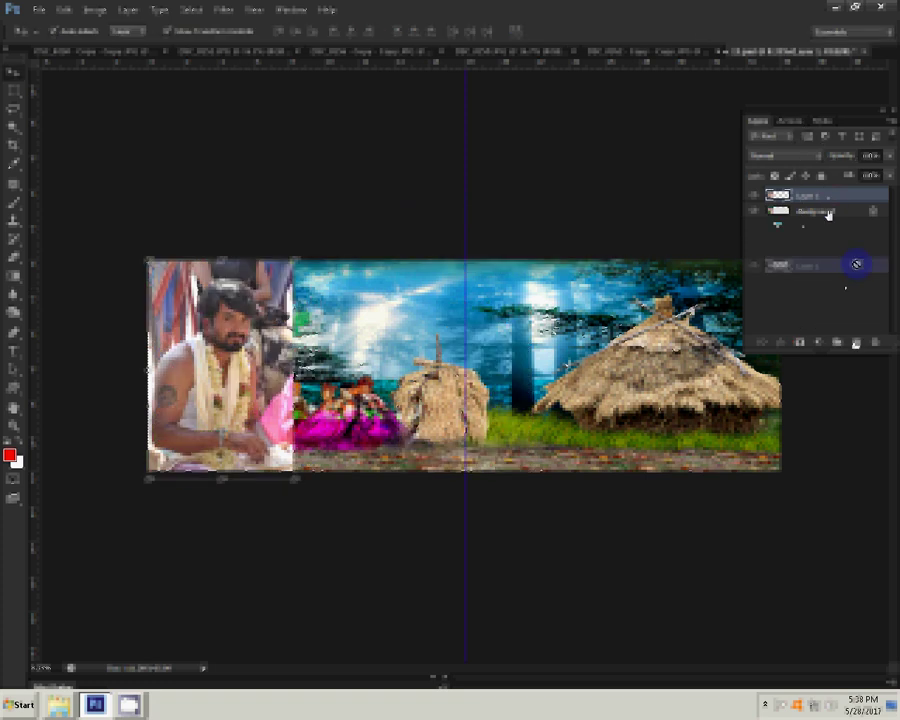
left_click(223, 9)
mouse_move(232, 151)
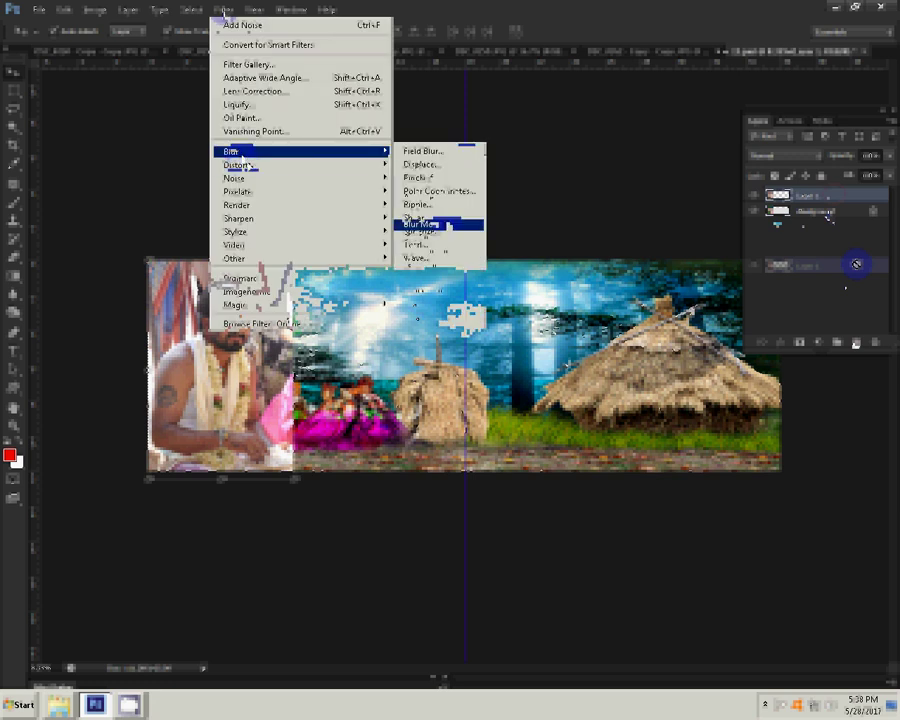
left_click(430, 237)
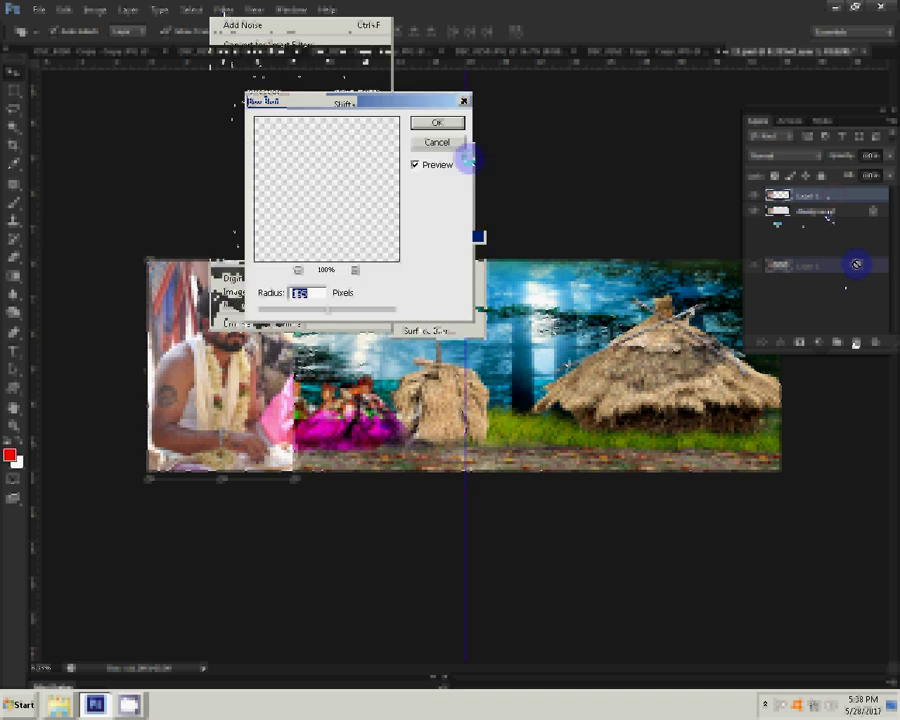
left_click(437, 124)
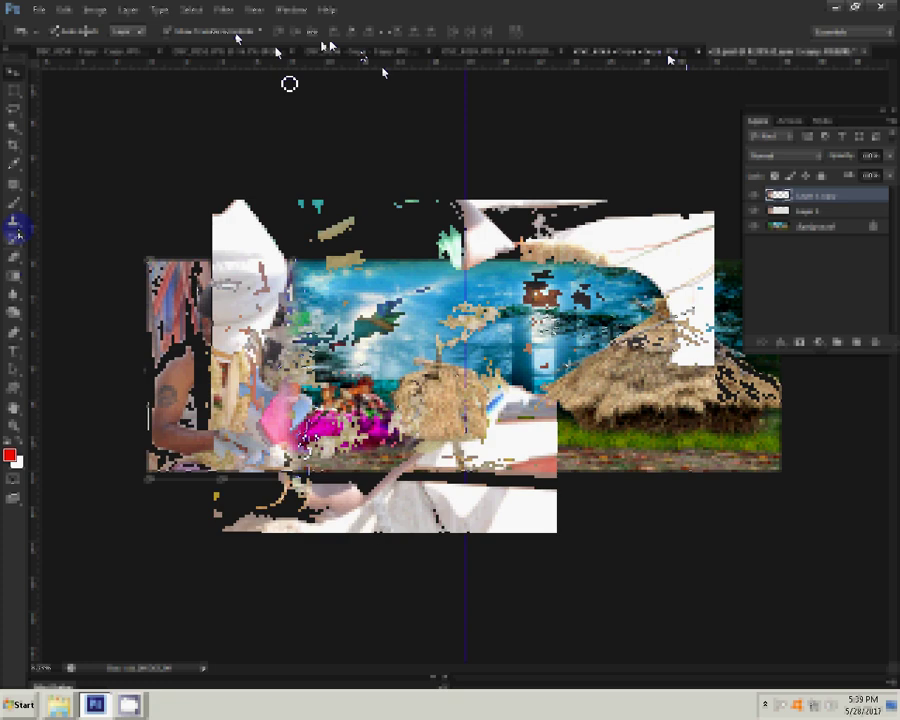
Rotate the woman's photo 90° CCW, duplicate its Background, and apply Magic Pro grain.
left_click(94, 10)
mouse_move(120, 138)
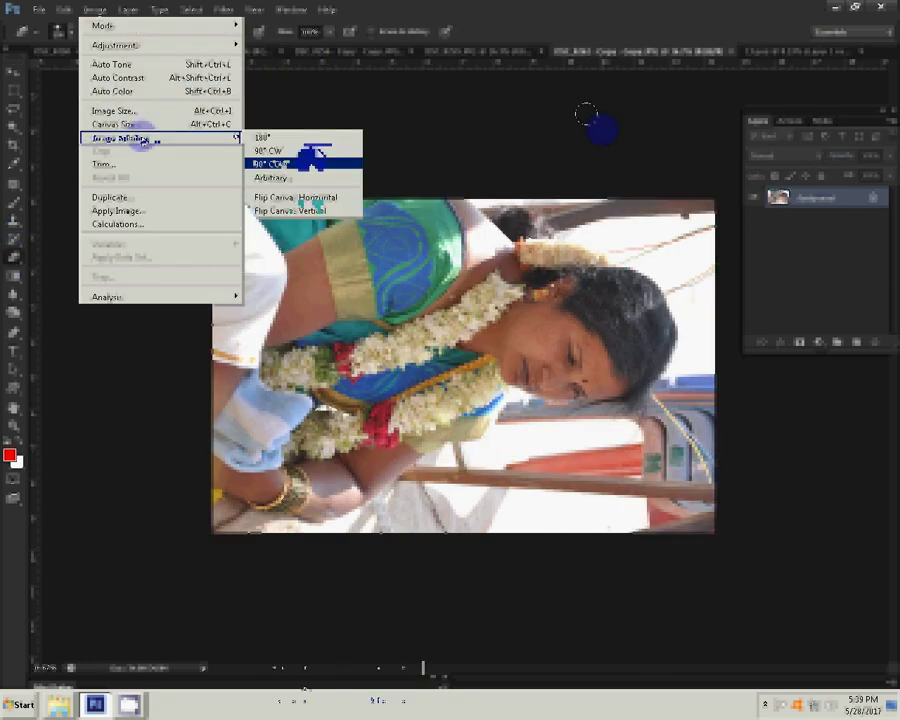
left_click(305, 162)
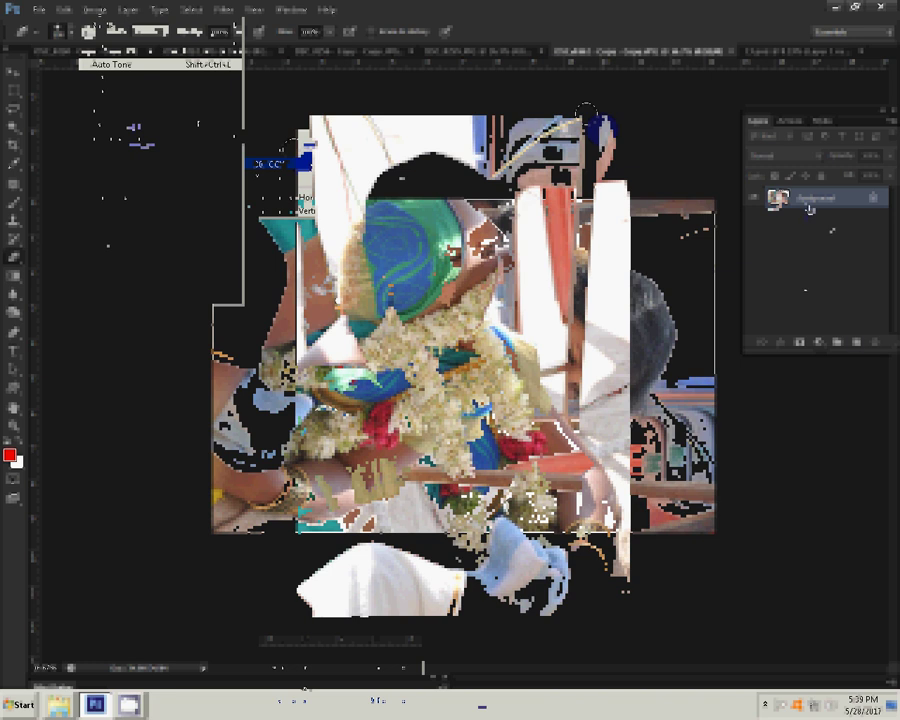
left_click_drag(810, 198, 857, 341)
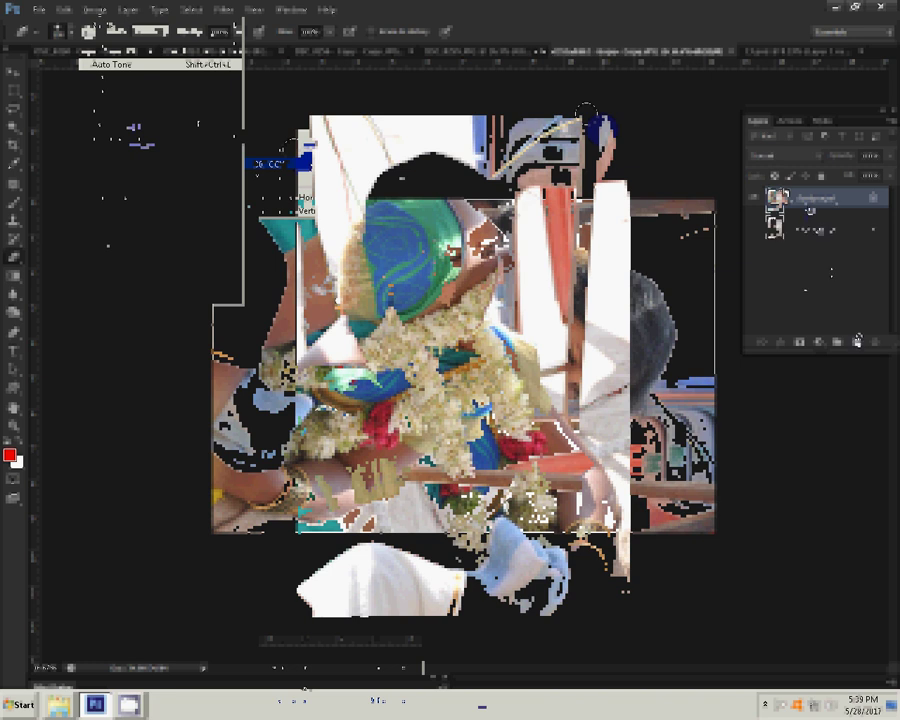
left_click(222, 9)
mouse_move(280, 303)
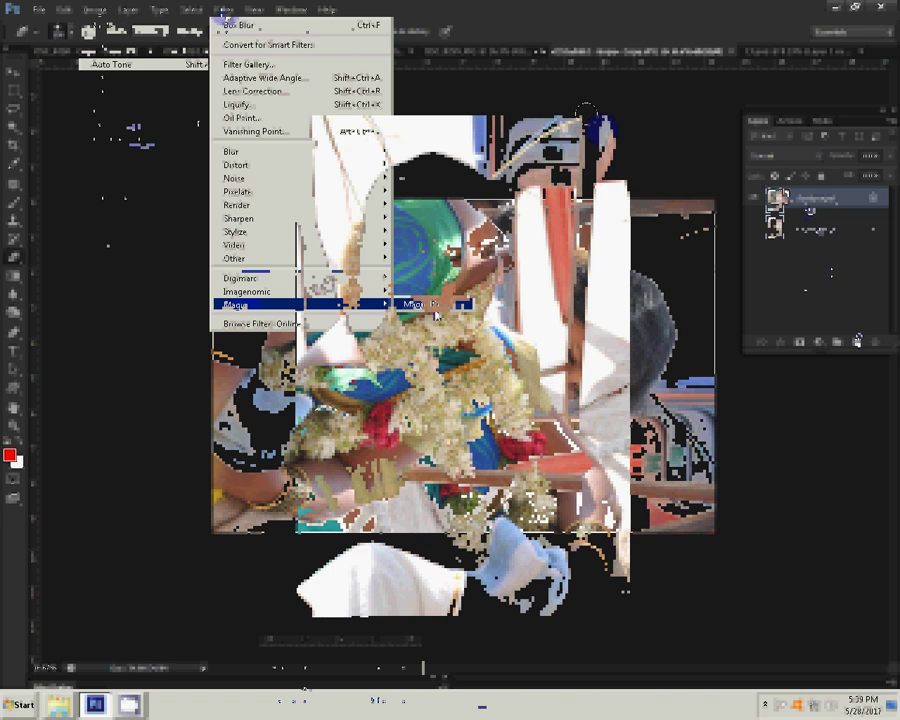
left_click(434, 307)
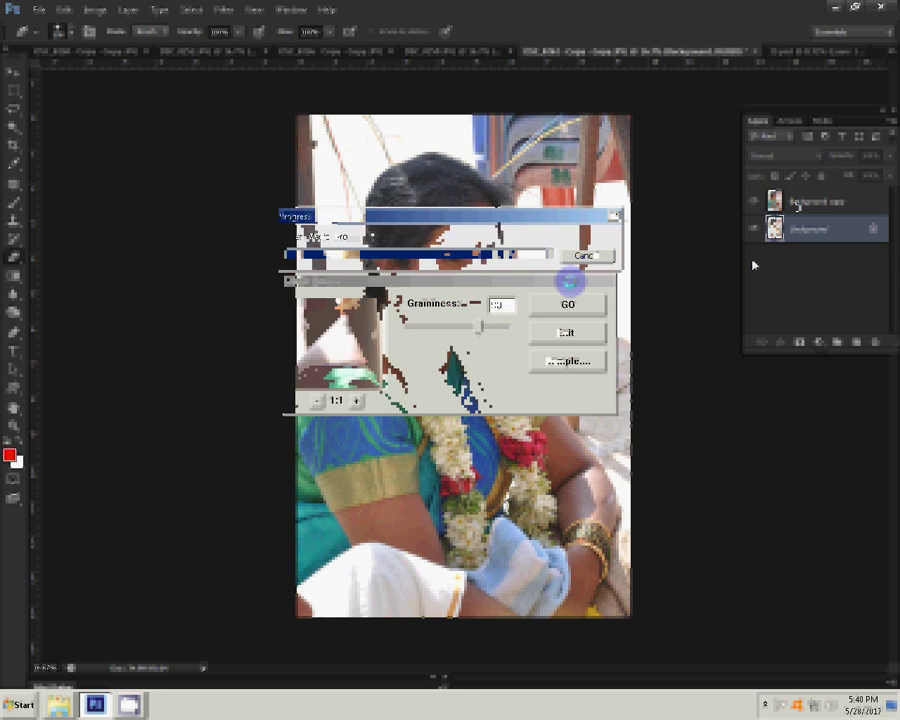
Add noise to the woman's photo and zoom in on her face.
left_click(224, 10)
mouse_move(236, 178)
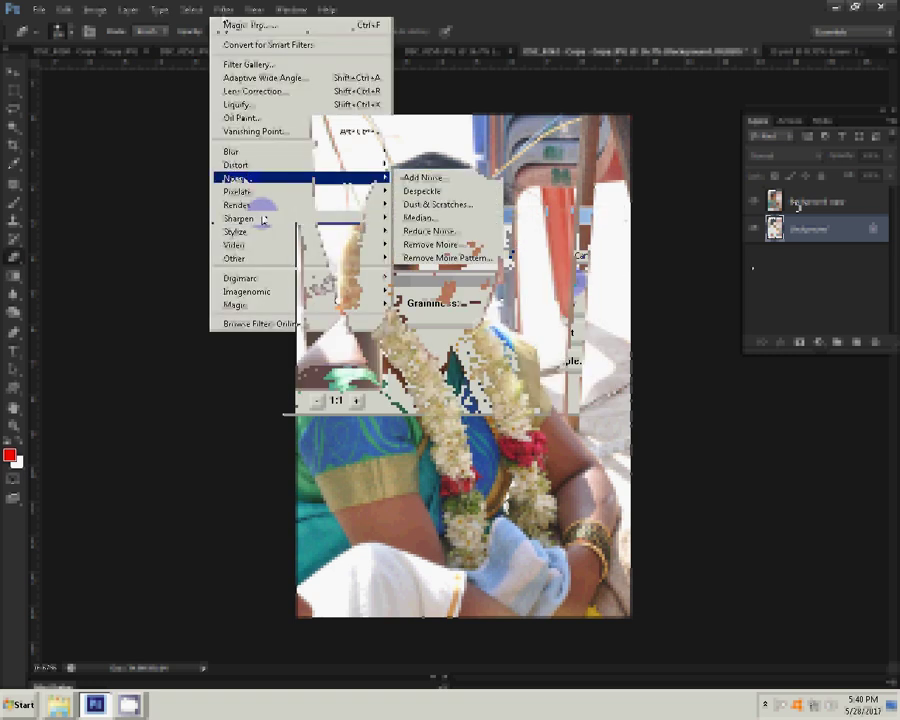
left_click(433, 178)
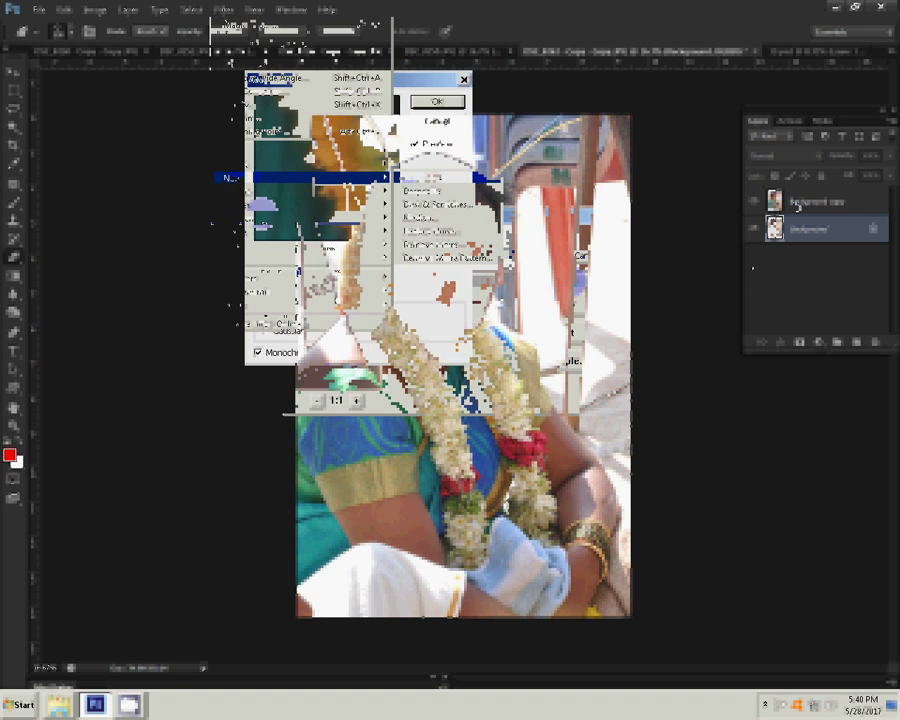
left_click(440, 103)
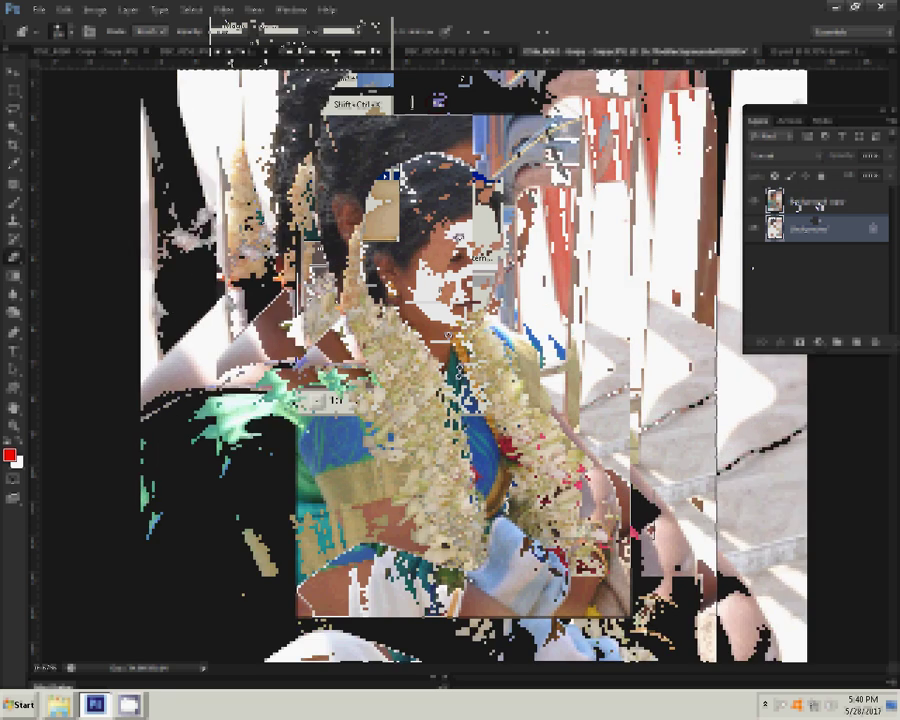
key("z")
left_click(489, 178)
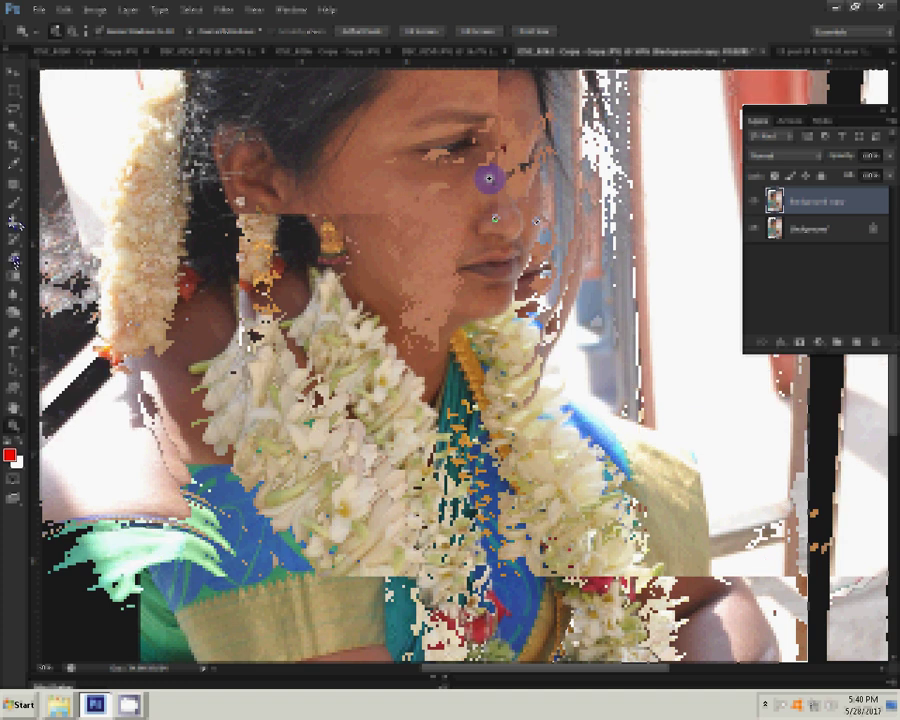
Set the tool size to 66 and strength to 77%.
left_click(228, 31)
type("6")
type("6")
key("Tab")
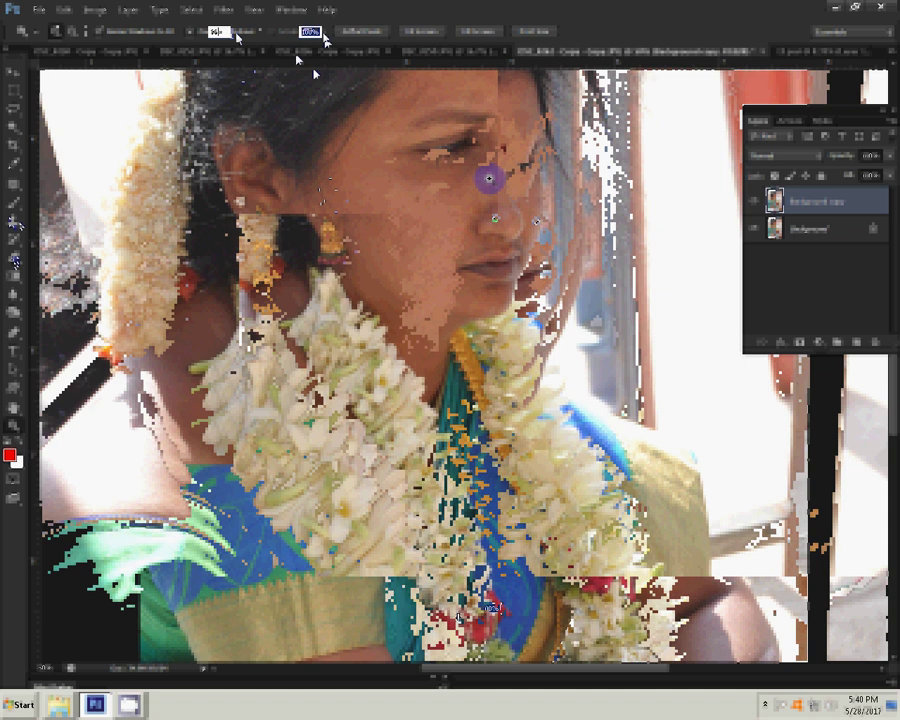
type("77")
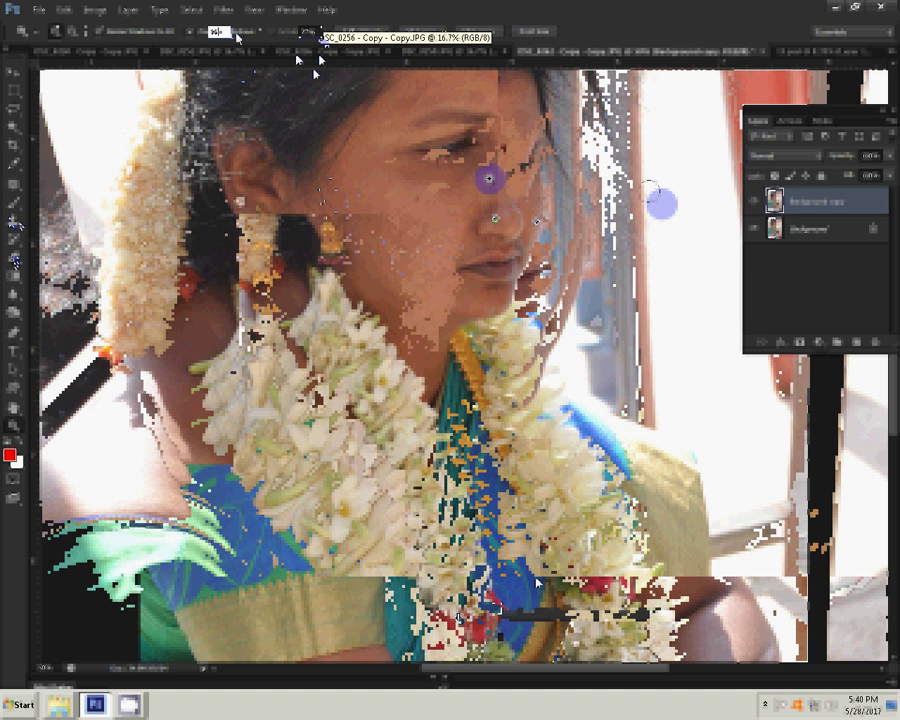
key("Return")
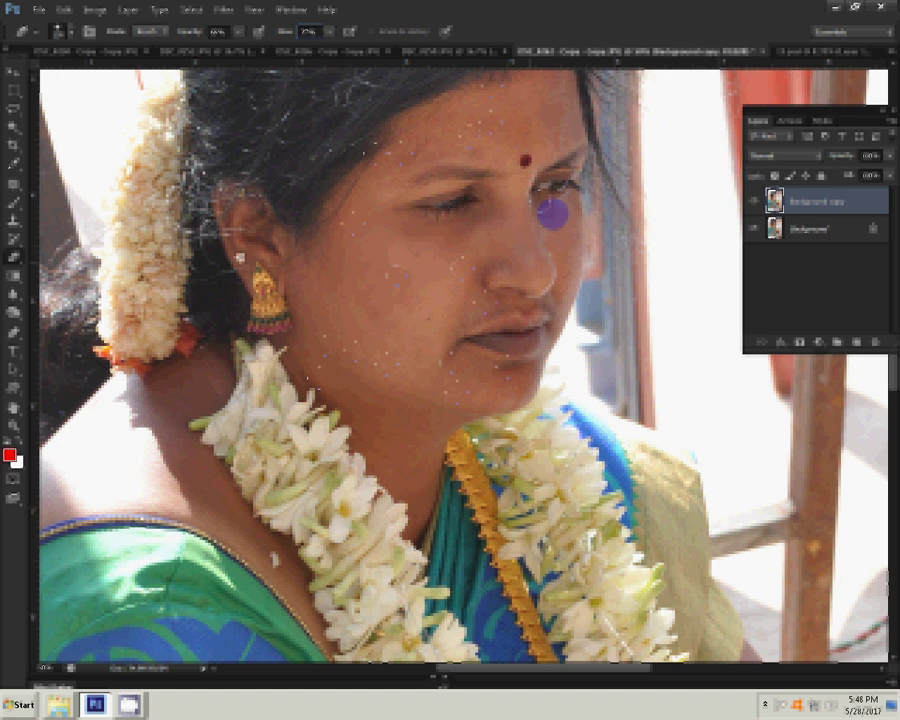
Flatten the woman's retouched portrait into a single layer.
left_click(128, 10)
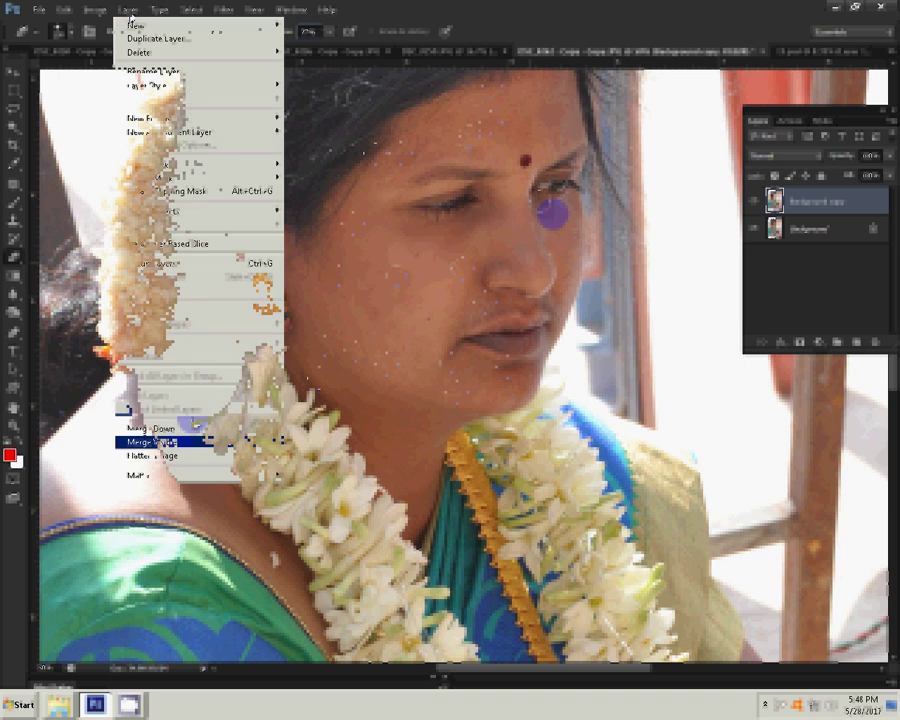
left_click(128, 12)
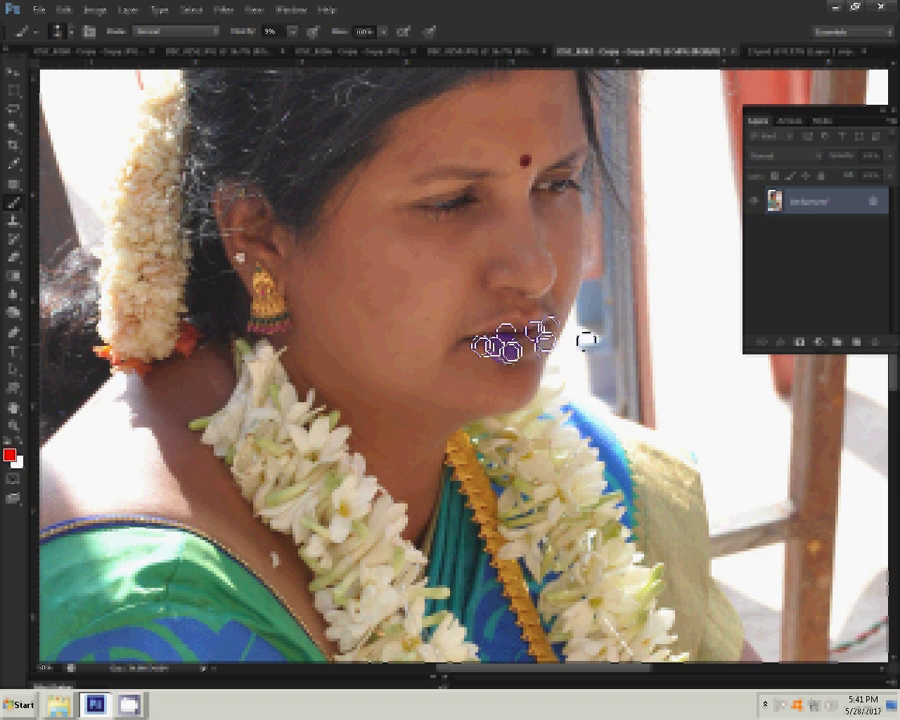
left_click(129, 12)
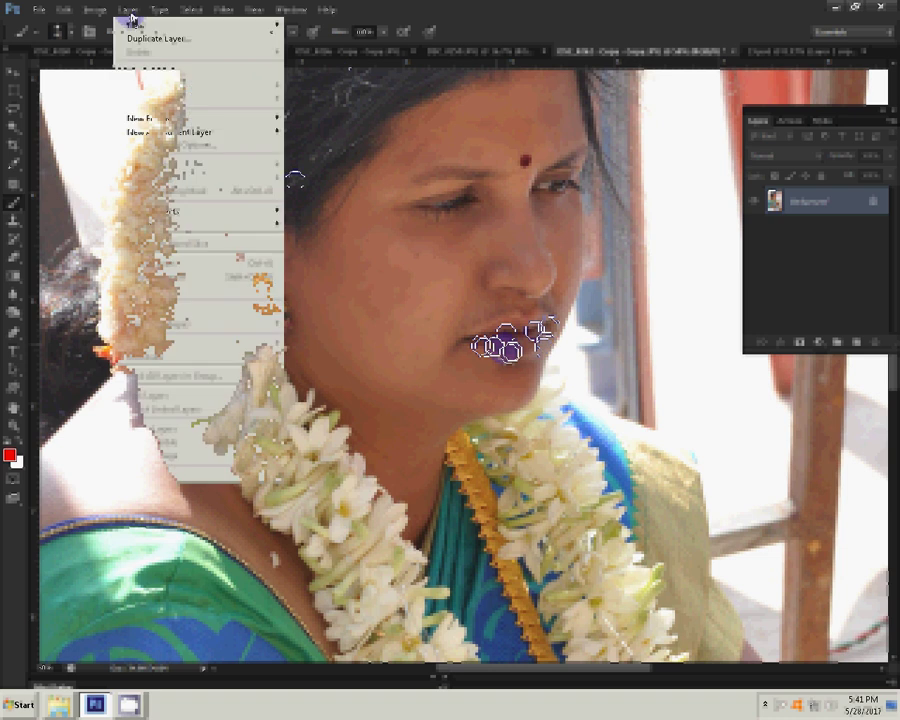
left_click(545, 6)
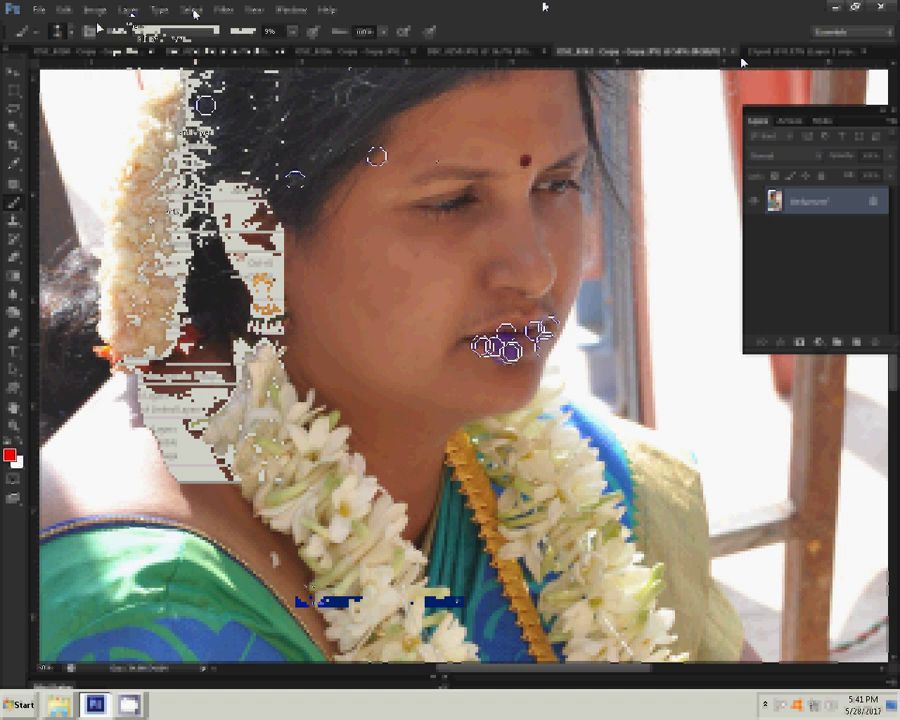
Cut the whole portrait and close its document without saving.
left_click(65, 10)
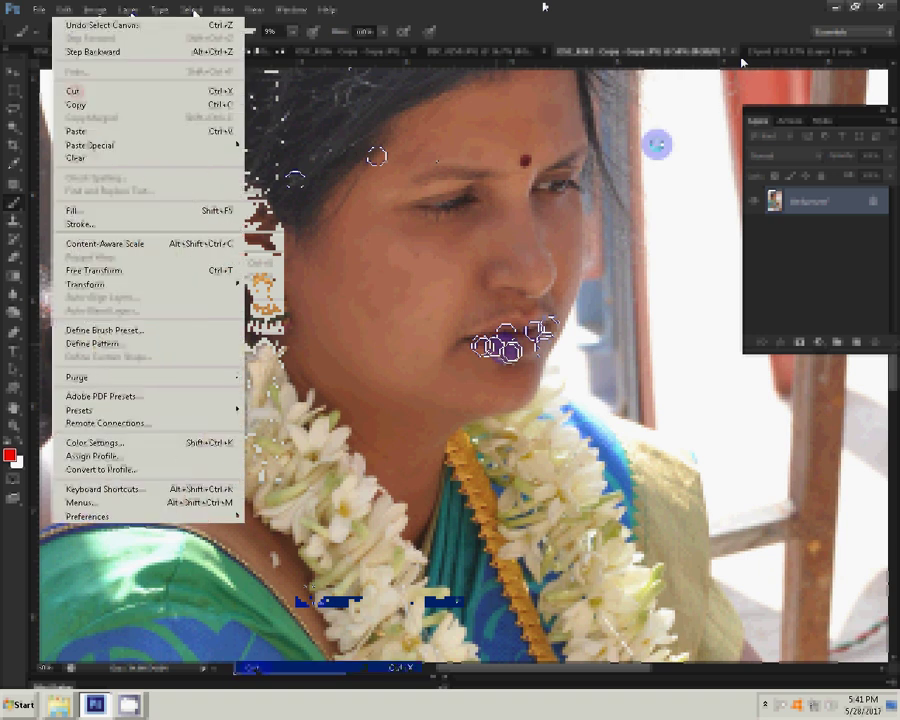
key("ctrl+BackSpace")
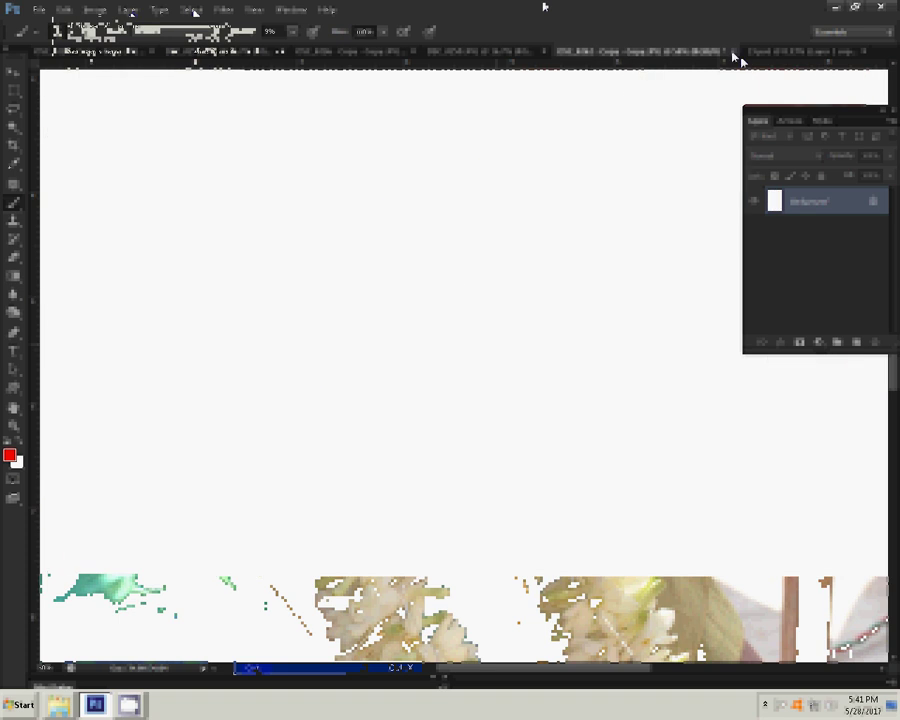
left_click(733, 52)
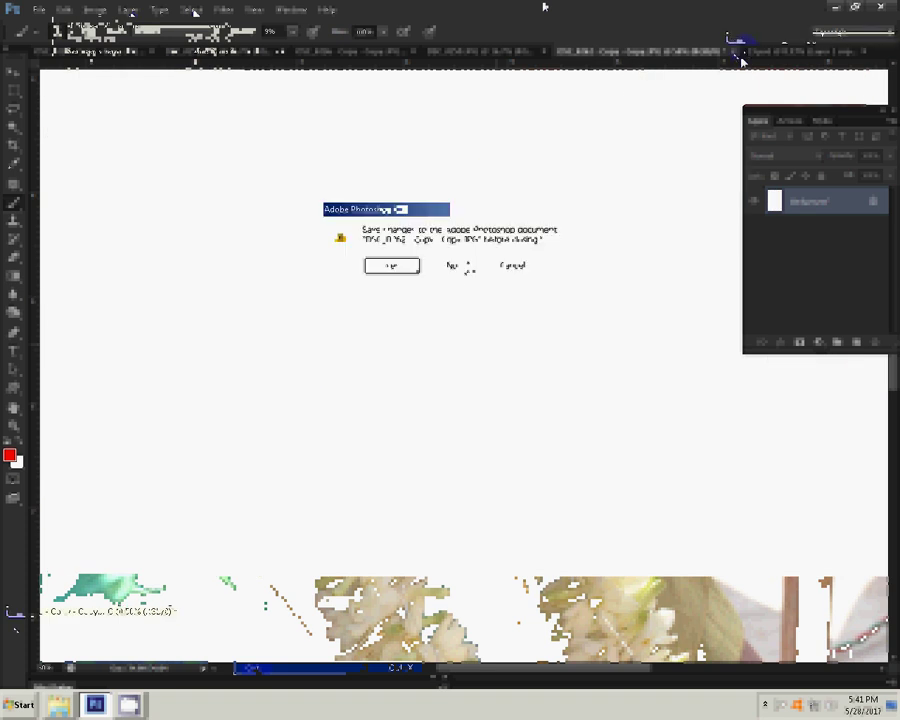
key("n")
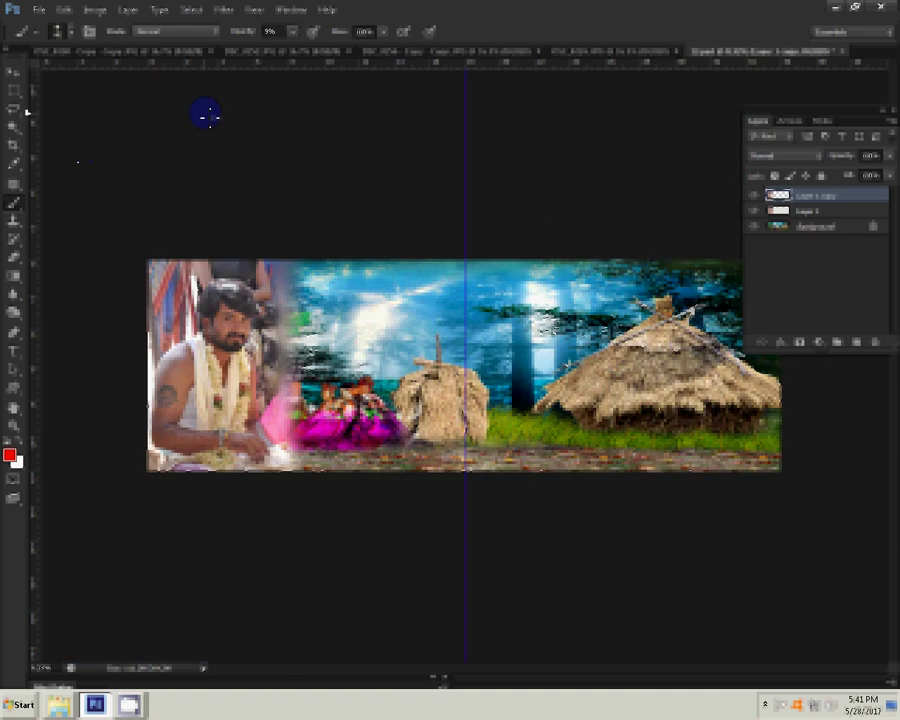
Paste the woman's portrait into the spread and flip it horizontally.
left_click(64, 10)
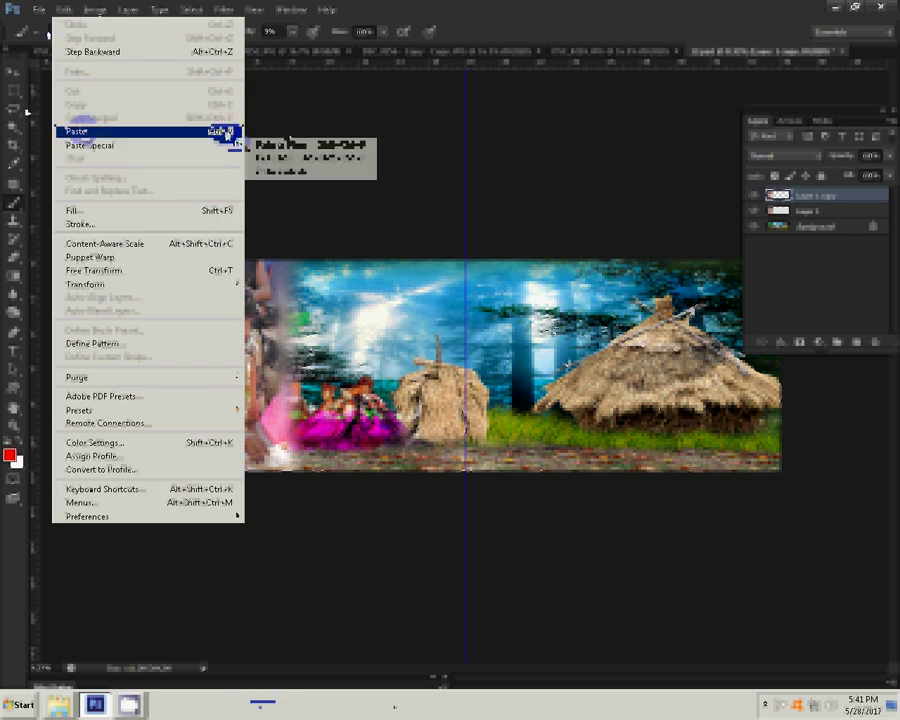
left_click(295, 72)
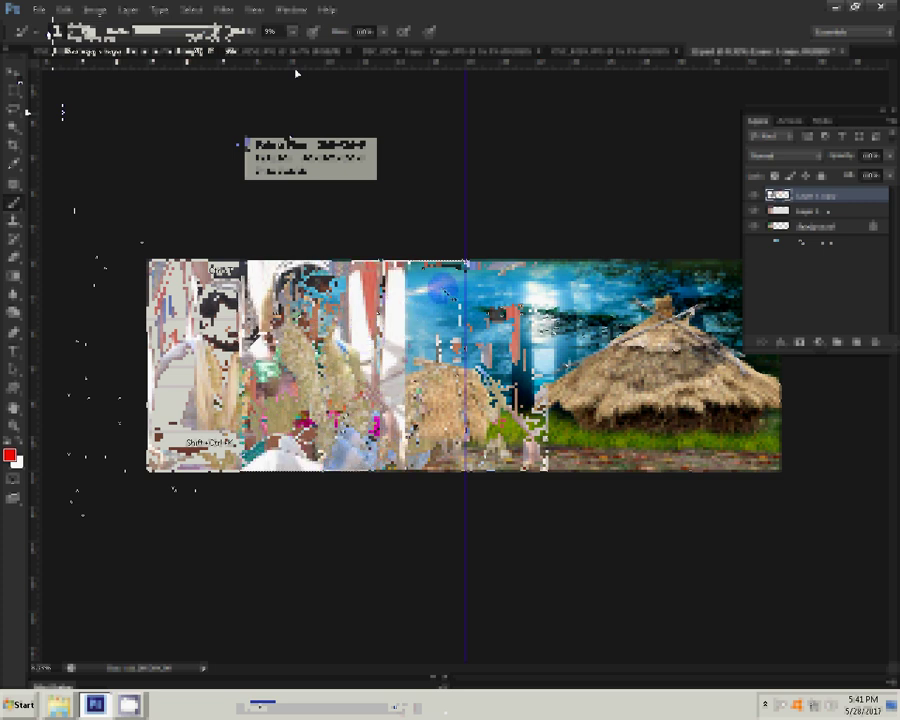
right_click(430, 302)
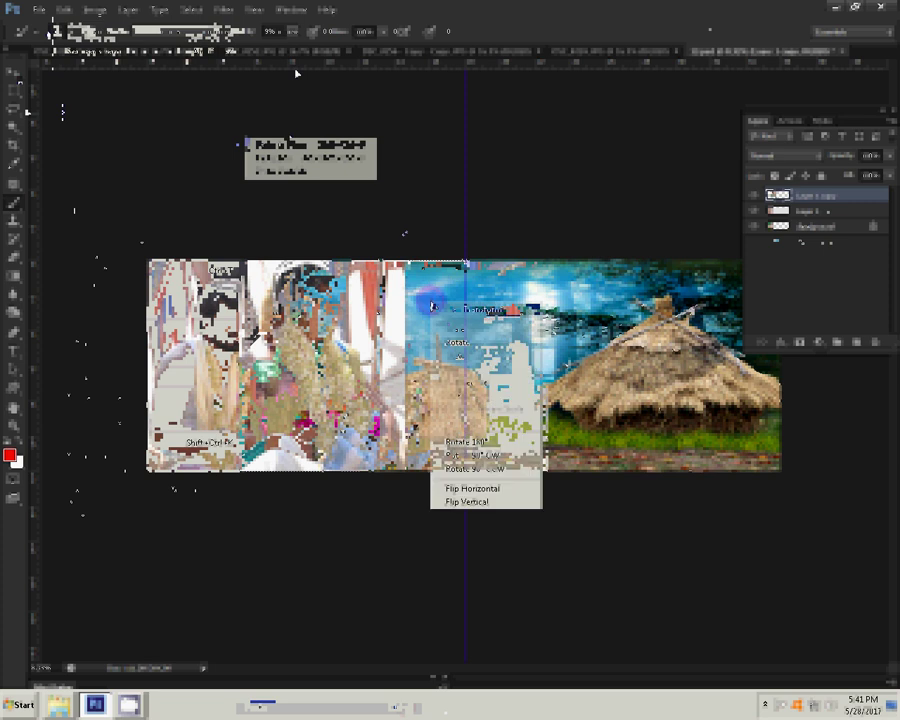
left_click(470, 488)
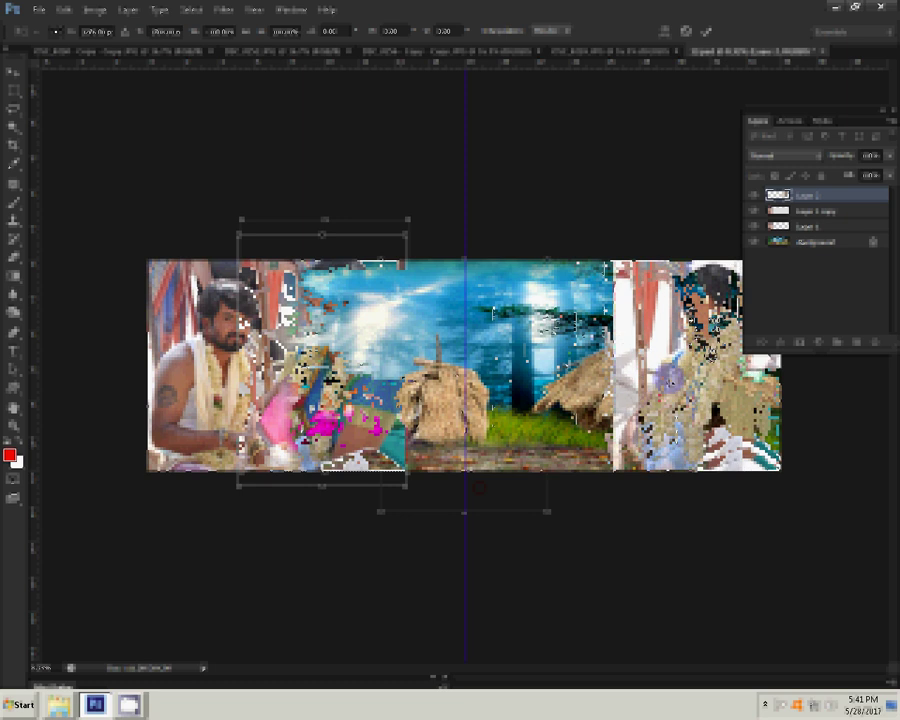
left_click(711, 35)
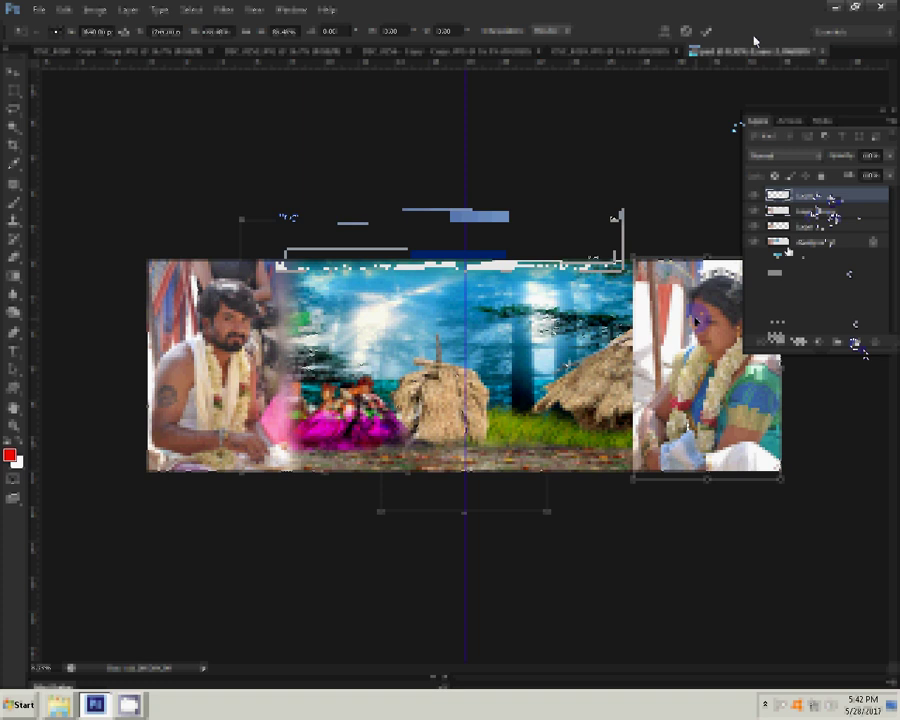
Box-blur Layer 2 at radius 195, then erase the photo's left edge on Layer 1 copy.
left_click(224, 10)
mouse_move(233, 151)
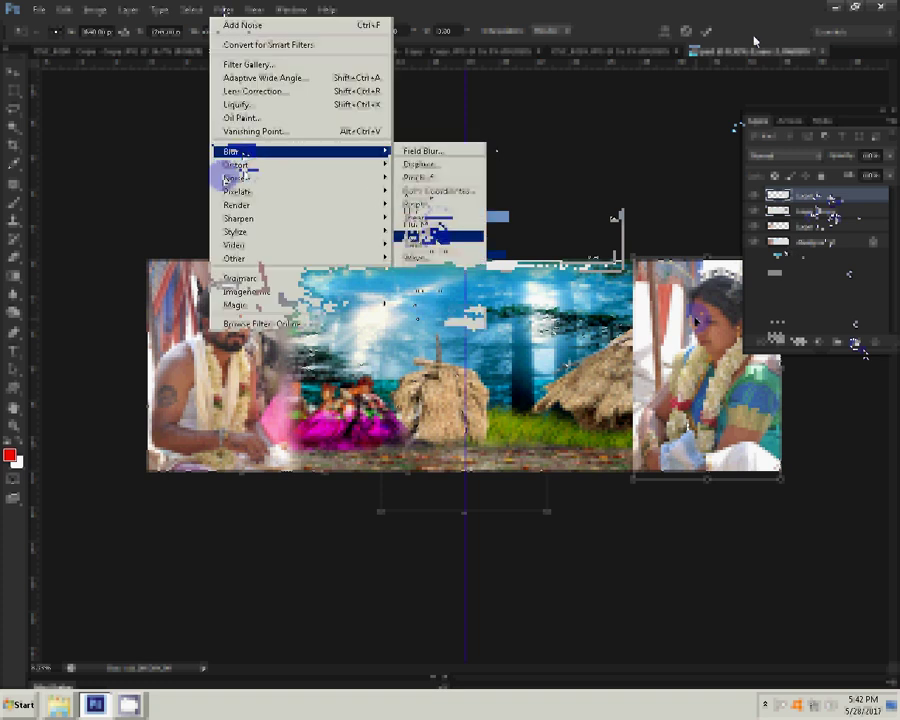
left_click(440, 237)
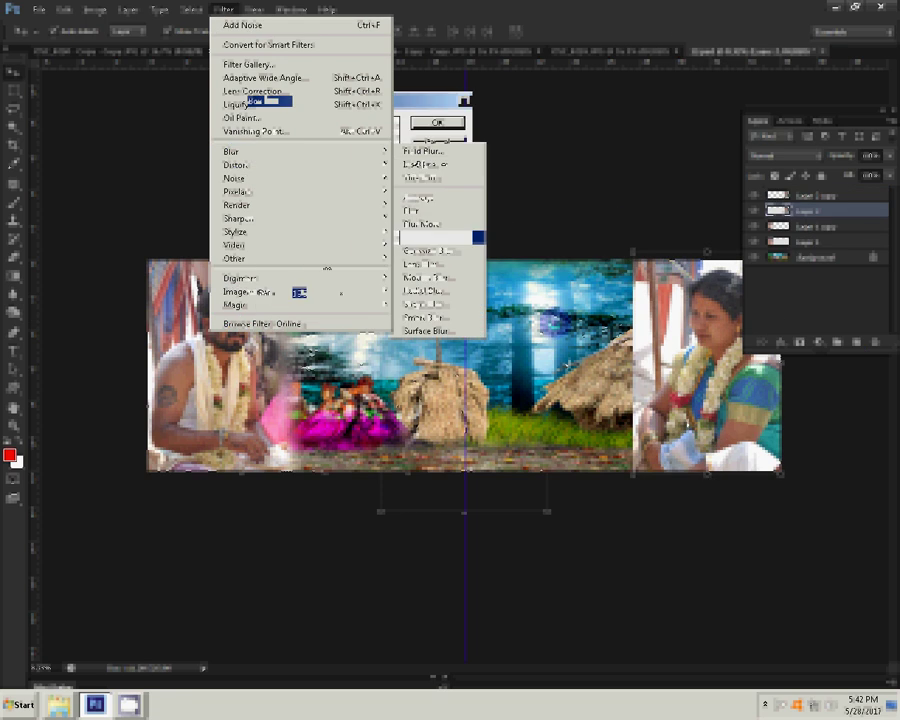
left_click(436, 123)
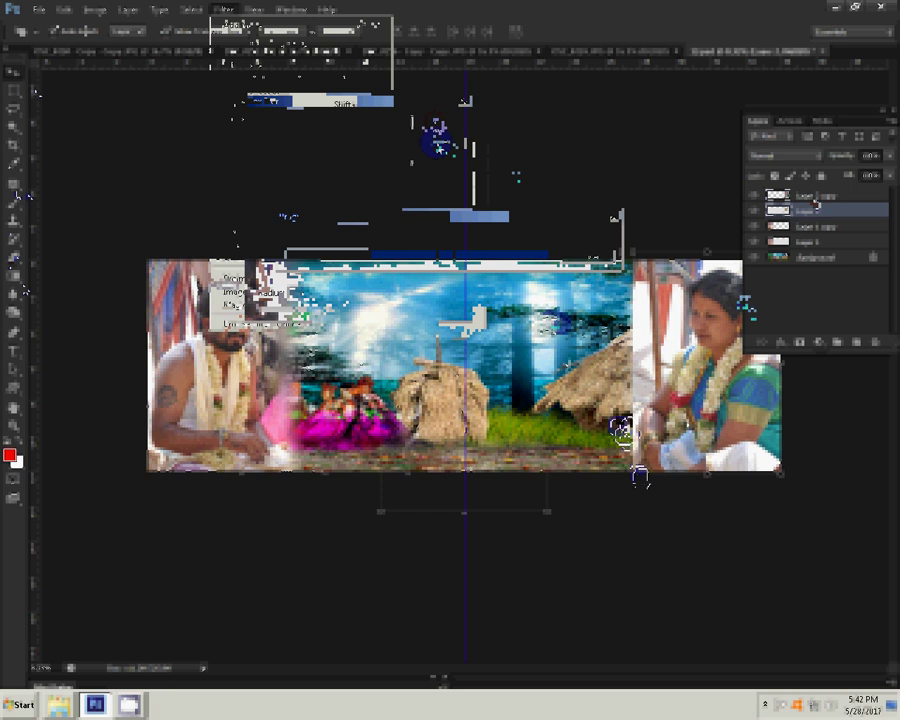
left_click(814, 197)
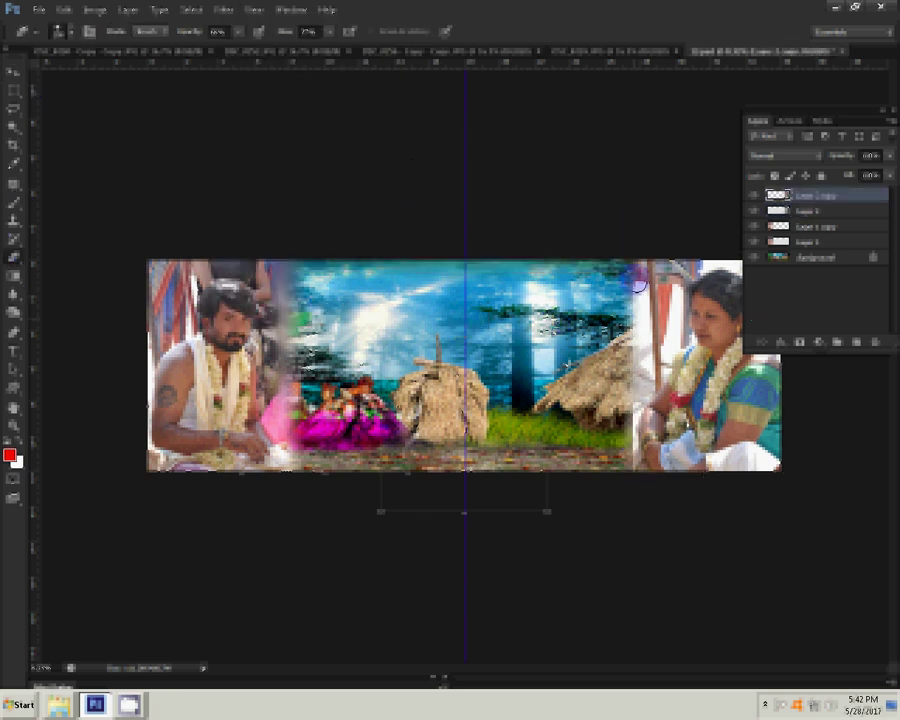
left_click_drag(639, 283, 638, 305)
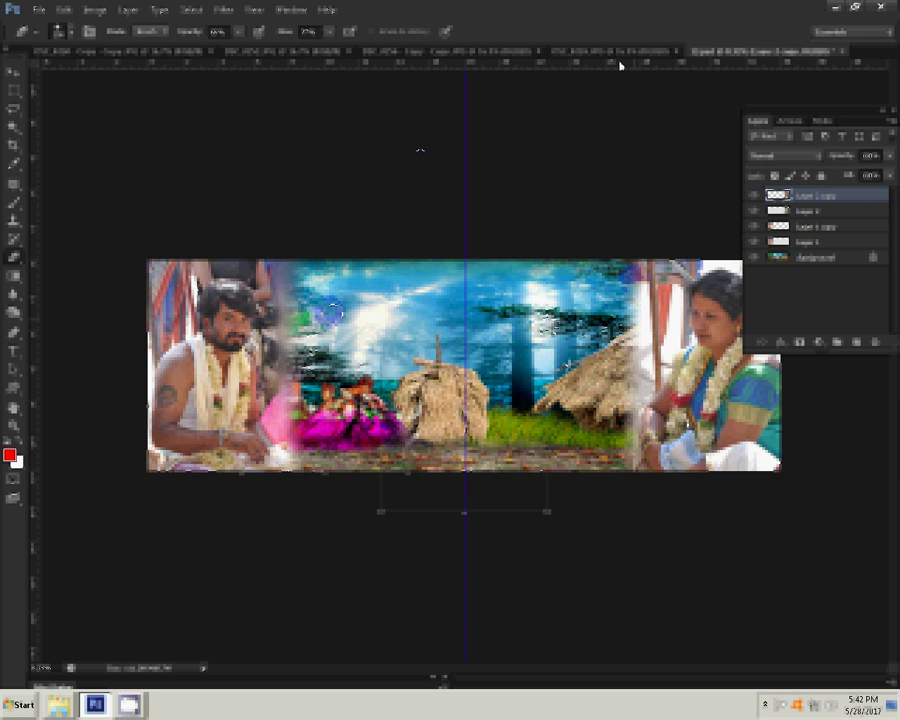
Resize the ceremony photo to 8 inches wide.
key("ctrl+z")
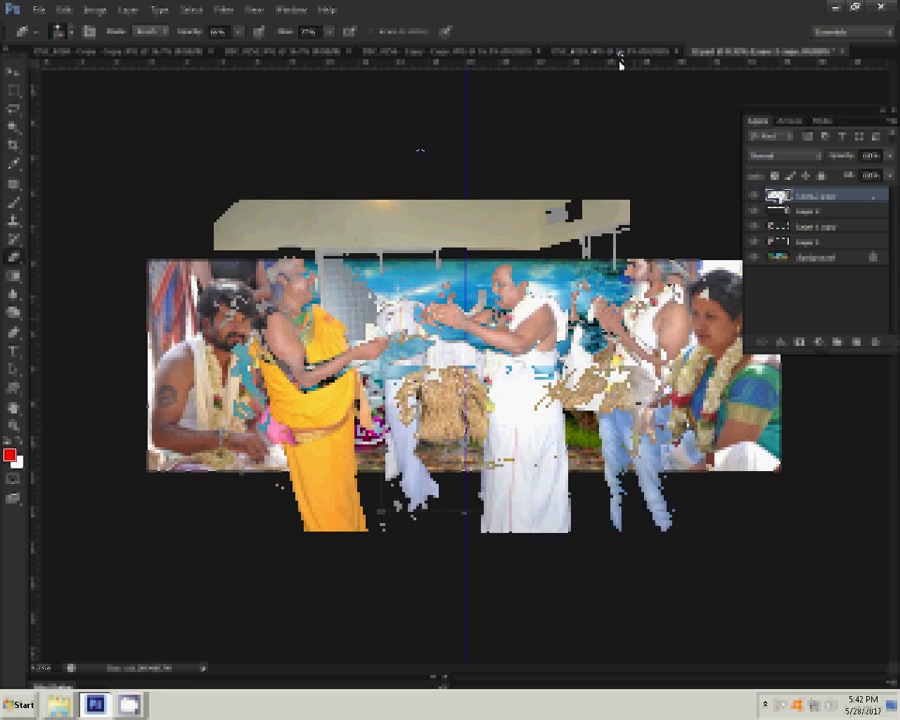
left_click(94, 10)
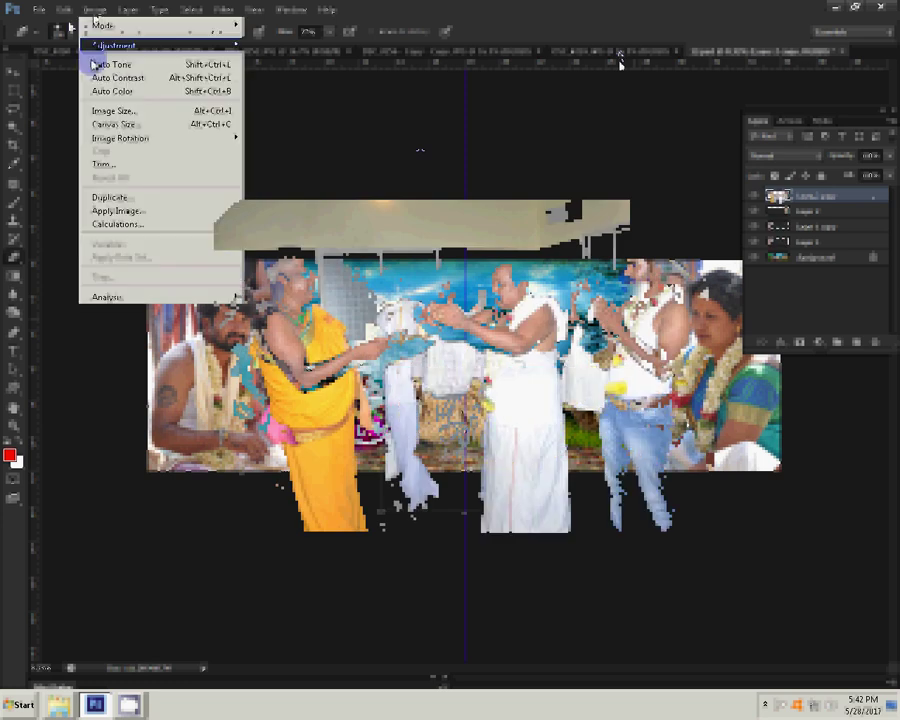
key("alt+ctrl+i")
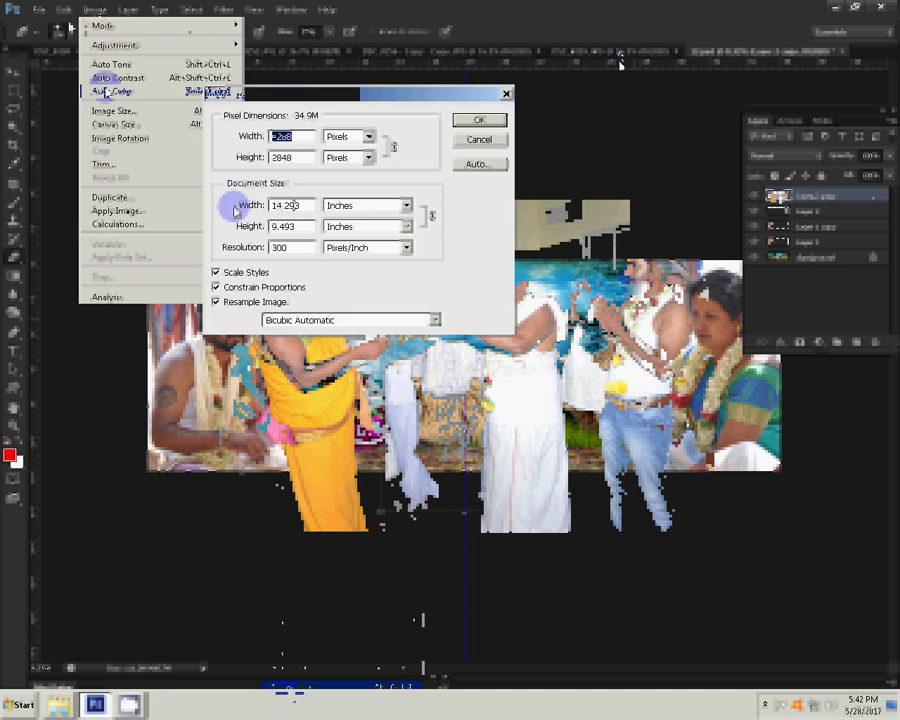
left_click(253, 210)
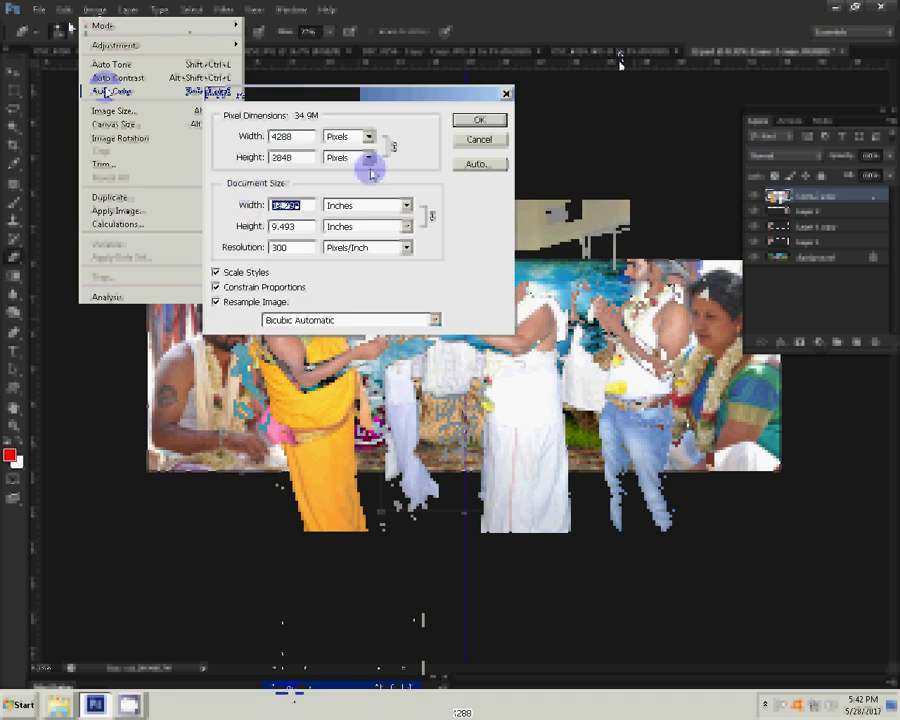
type("8")
left_click(486, 124)
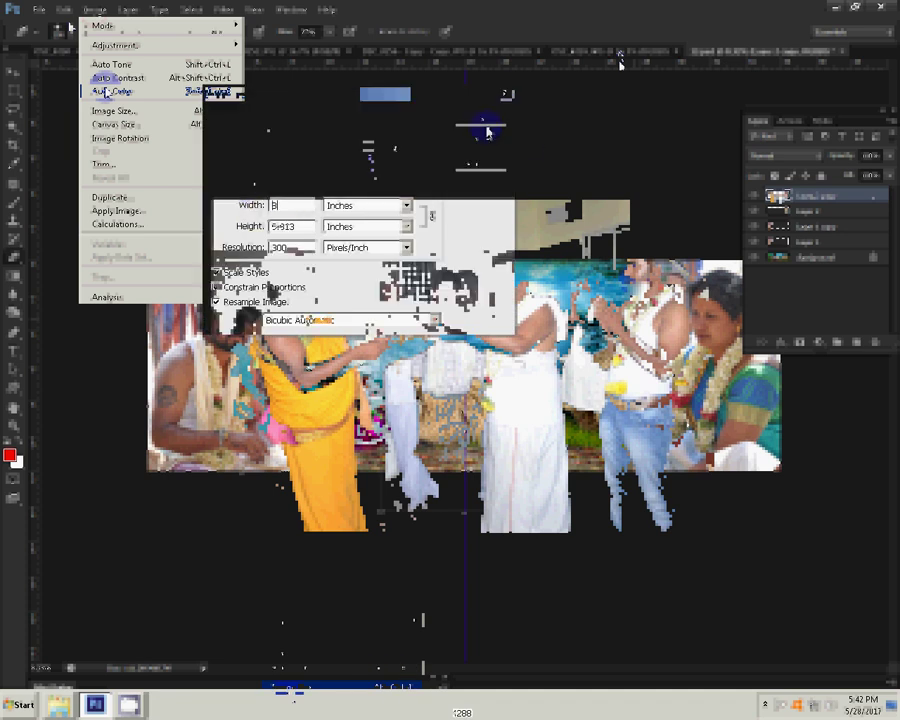
Select all of the ceremony photo, cut it, and close DSC_0259.JPG.
left_click(220, 12)
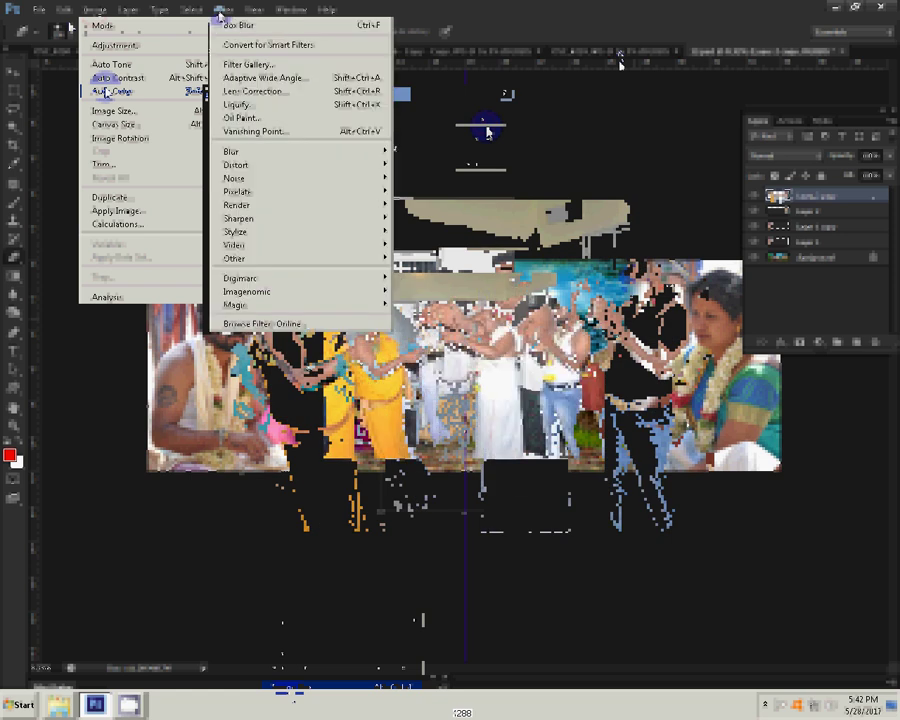
left_click(190, 12)
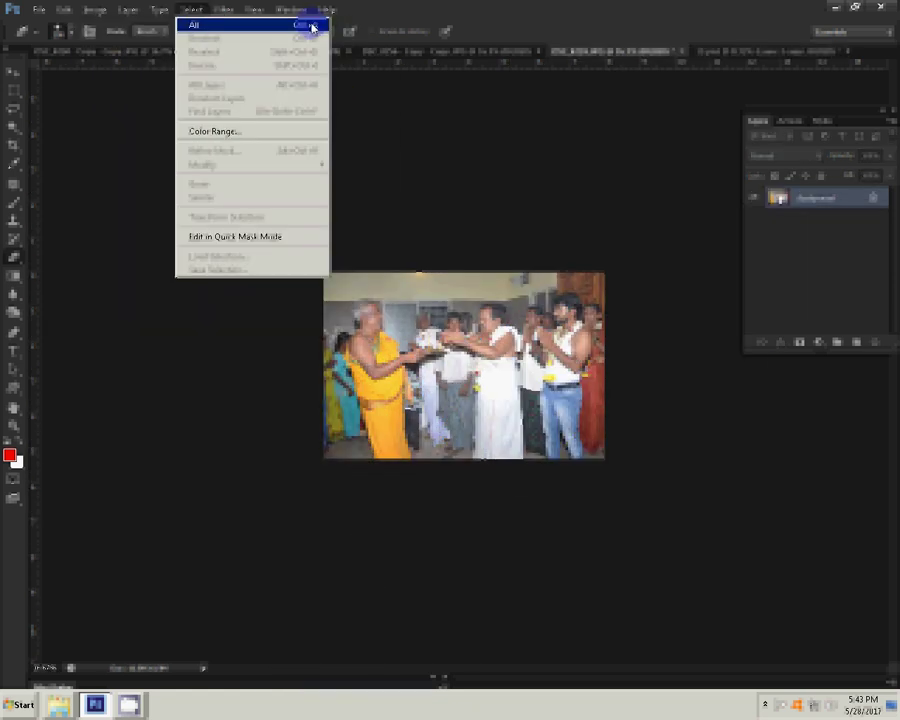
left_click(312, 26)
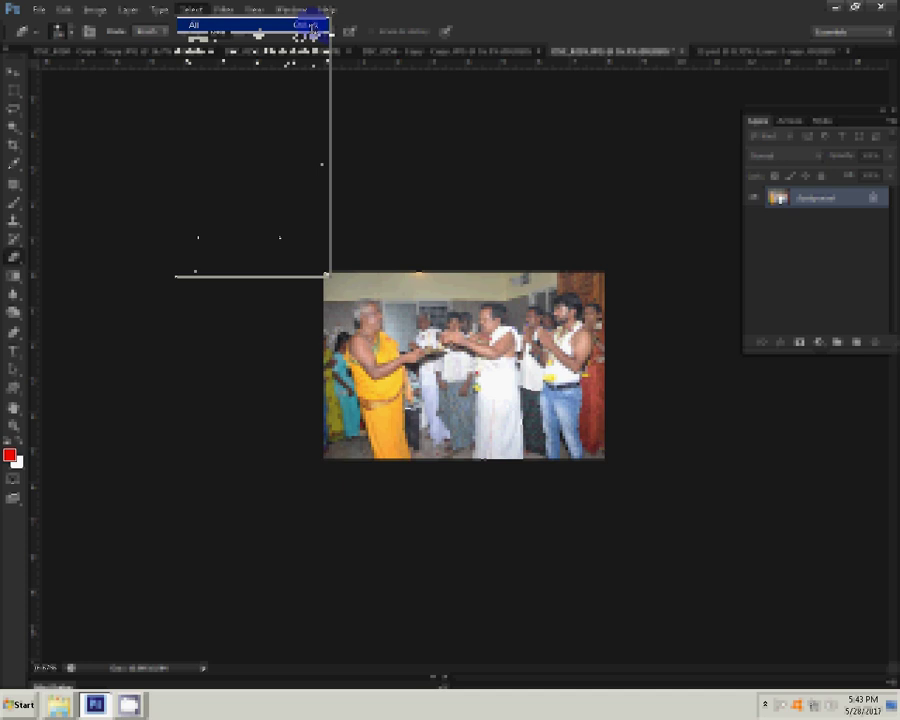
left_click(62, 11)
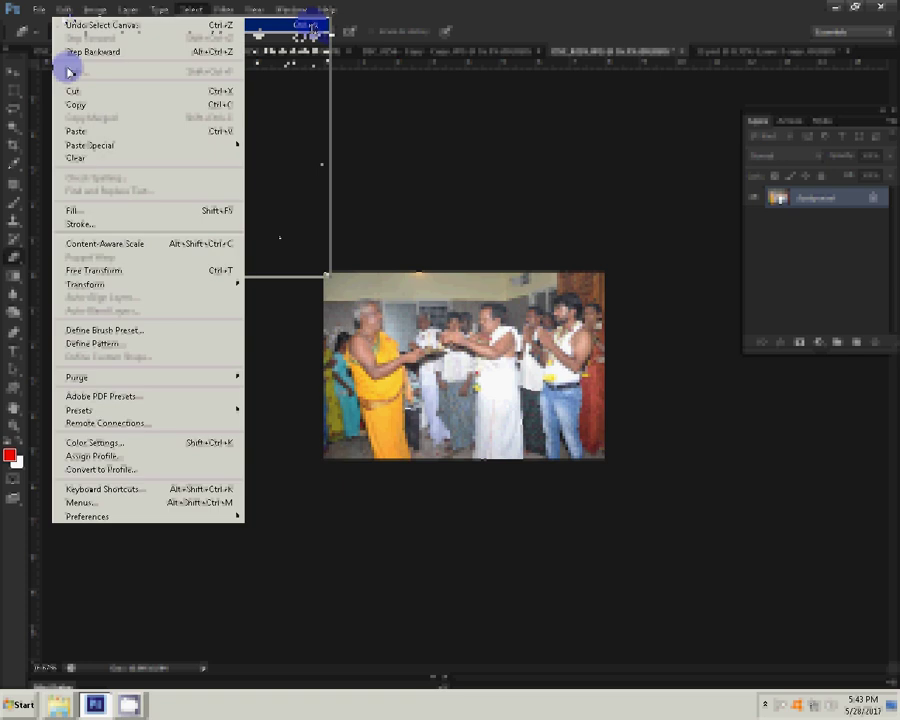
left_click(224, 93)
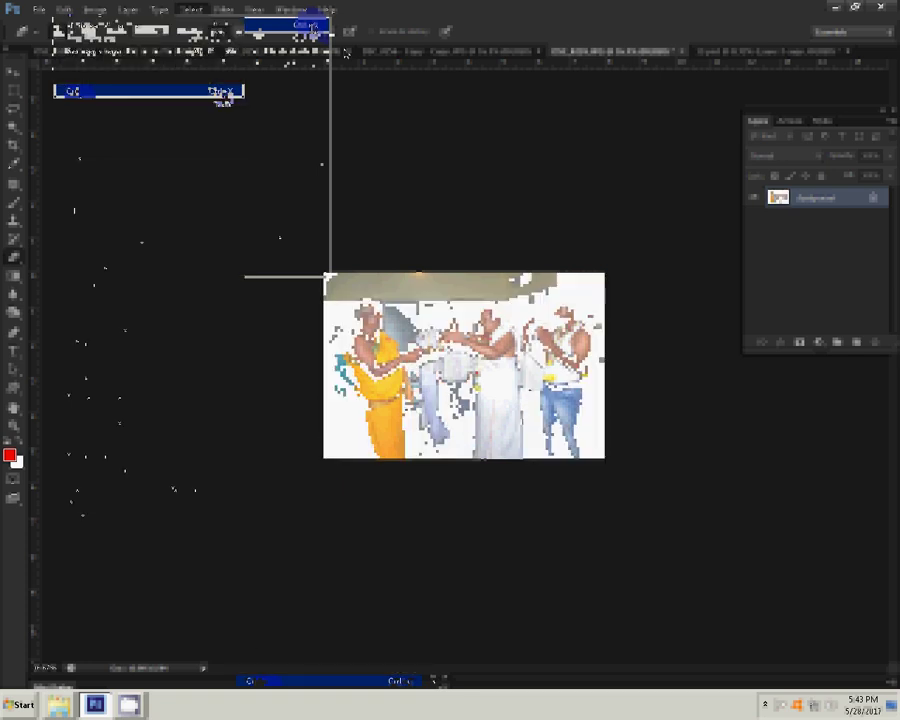
left_click(686, 52)
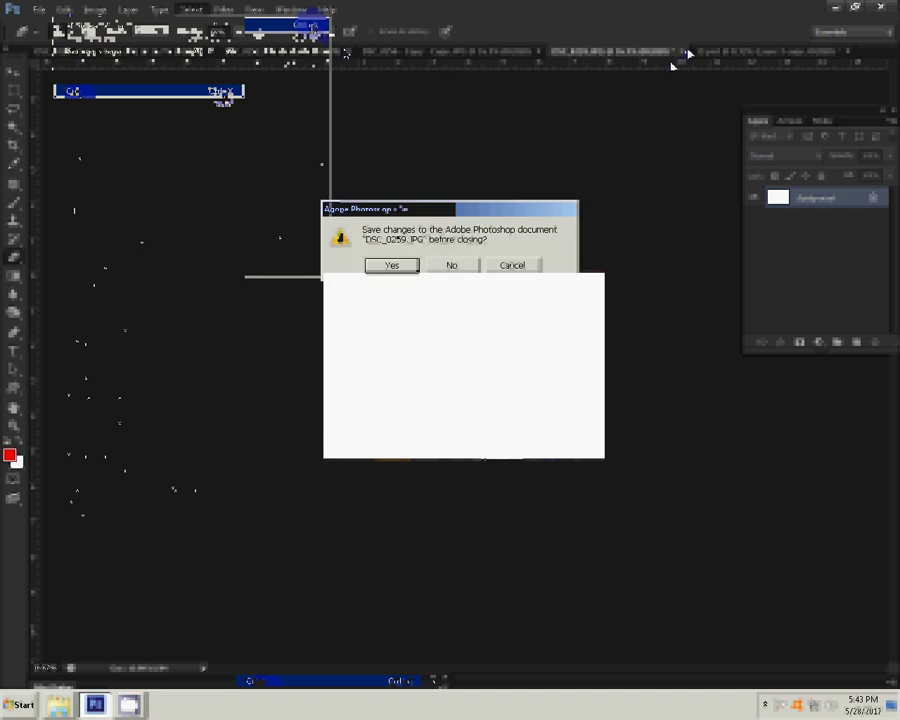
left_click(460, 265)
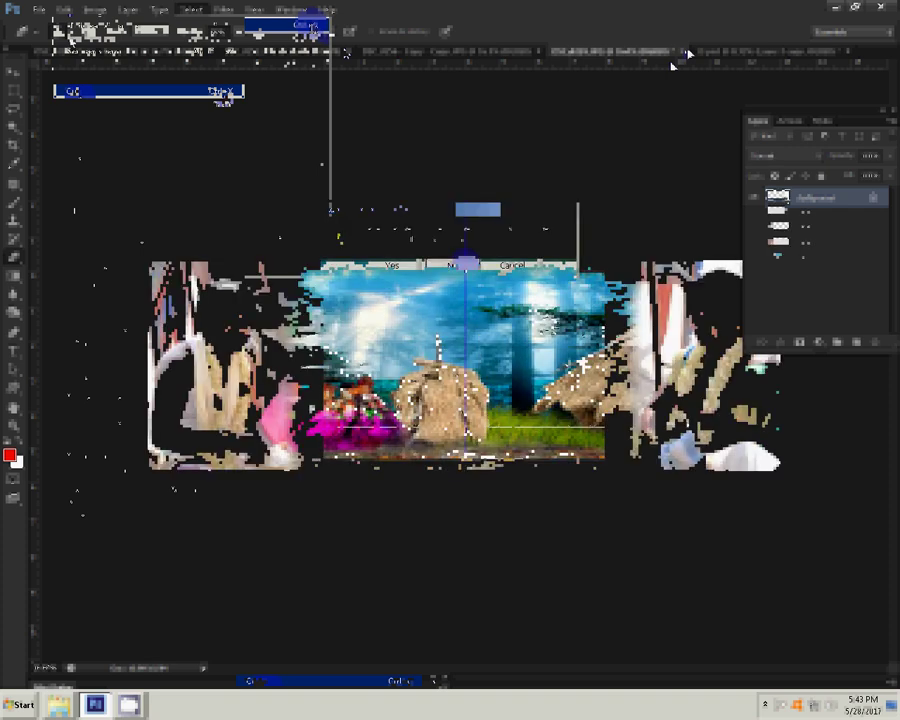
Paste the ceremony photo into the collage and set the fire-ritual photo's width to 8 inches.
left_click(64, 9)
left_click(88, 132)
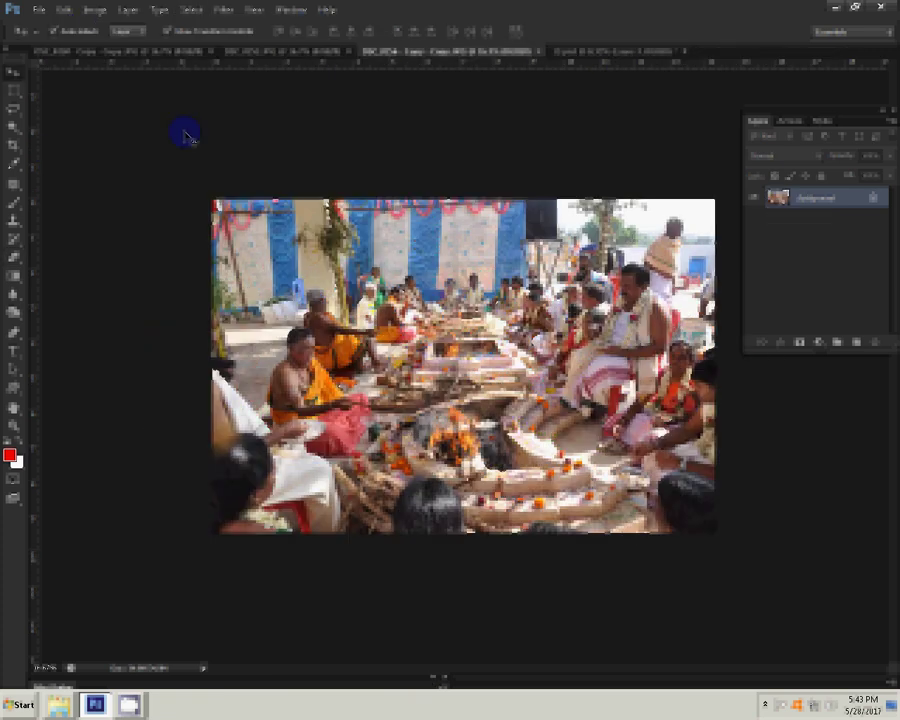
left_click(95, 10)
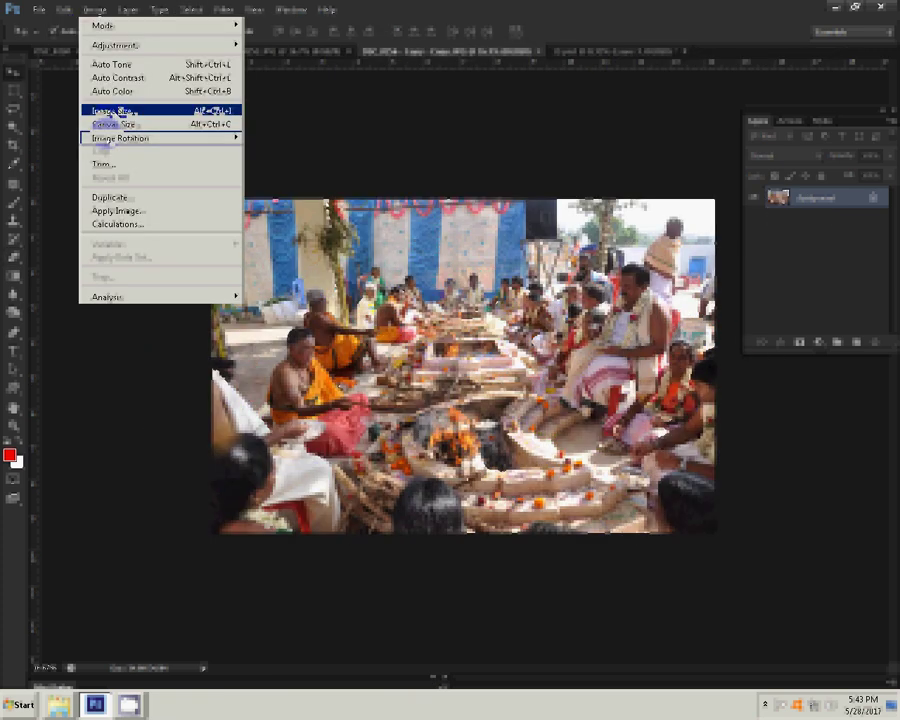
left_click(108, 111)
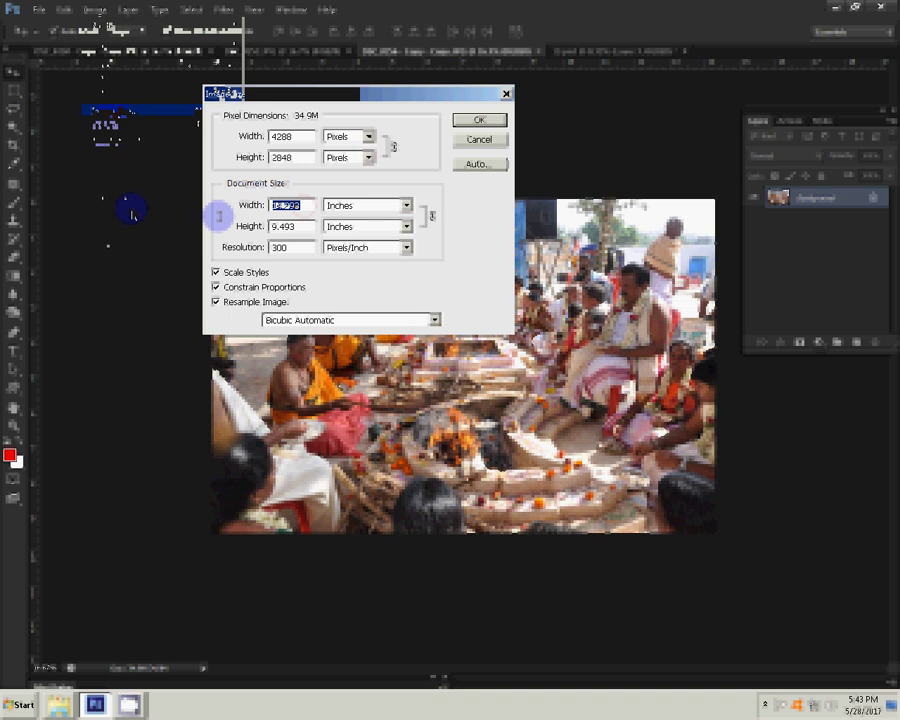
type("8")
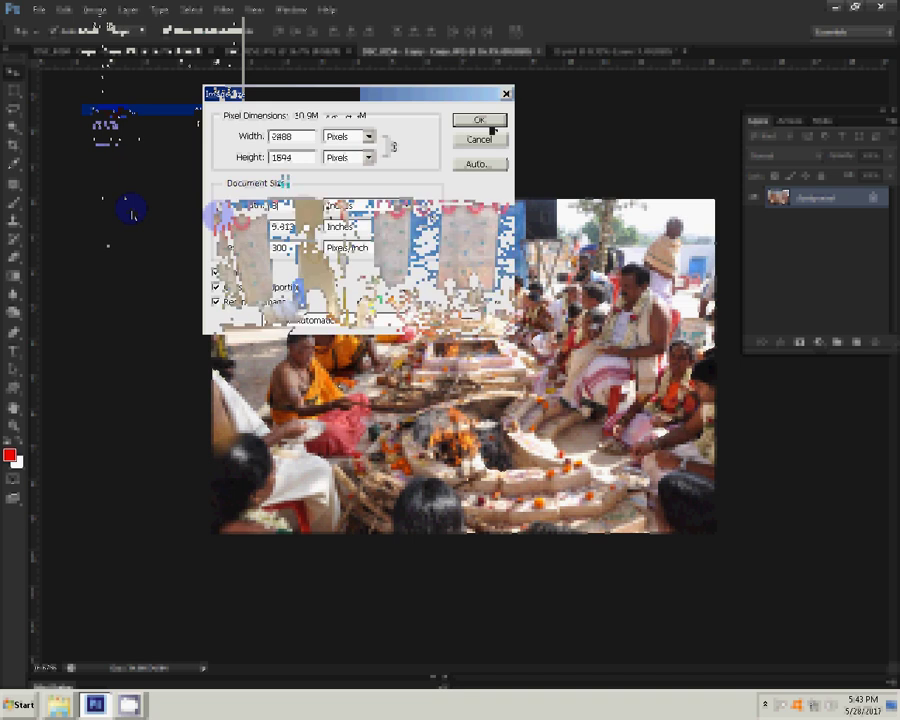
Cut the entire fire-ritual photo to the clipboard and close it without saving.
left_click(63, 10)
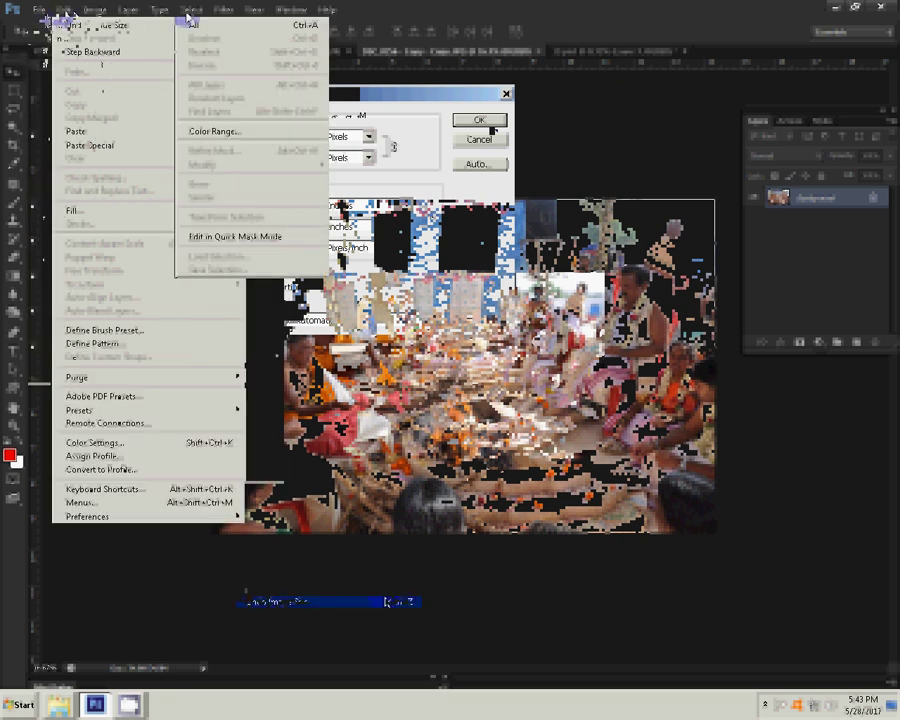
left_click(196, 25)
left_click(63, 10)
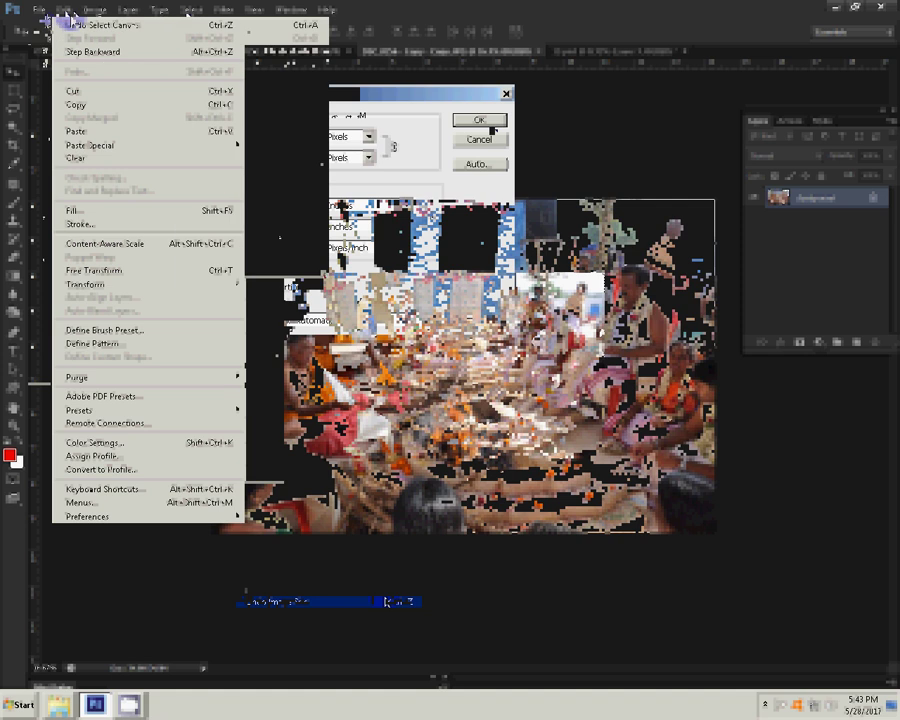
left_click(73, 91)
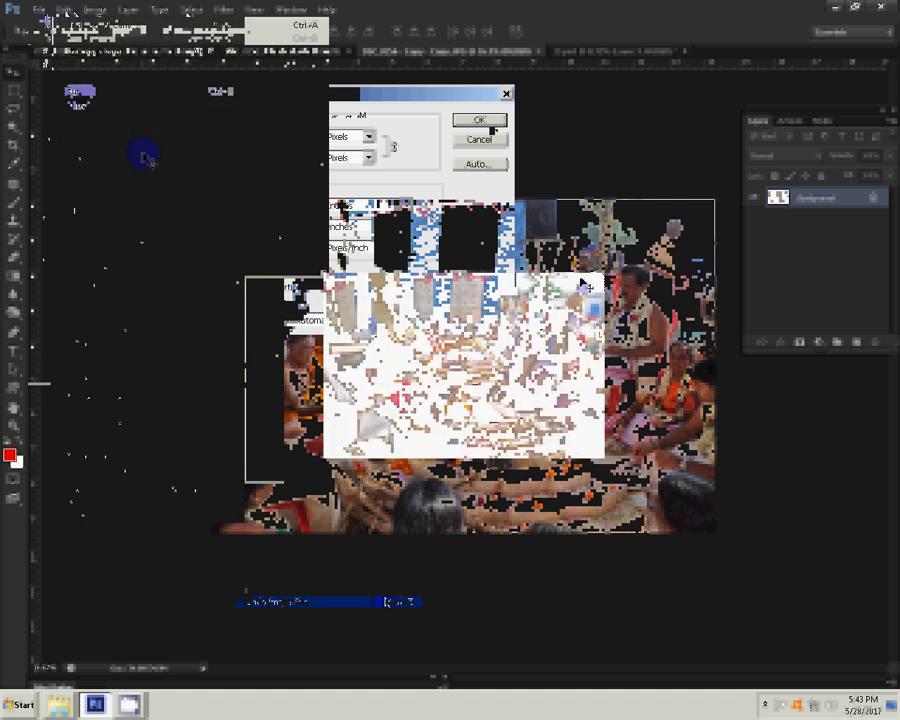
left_click(542, 53)
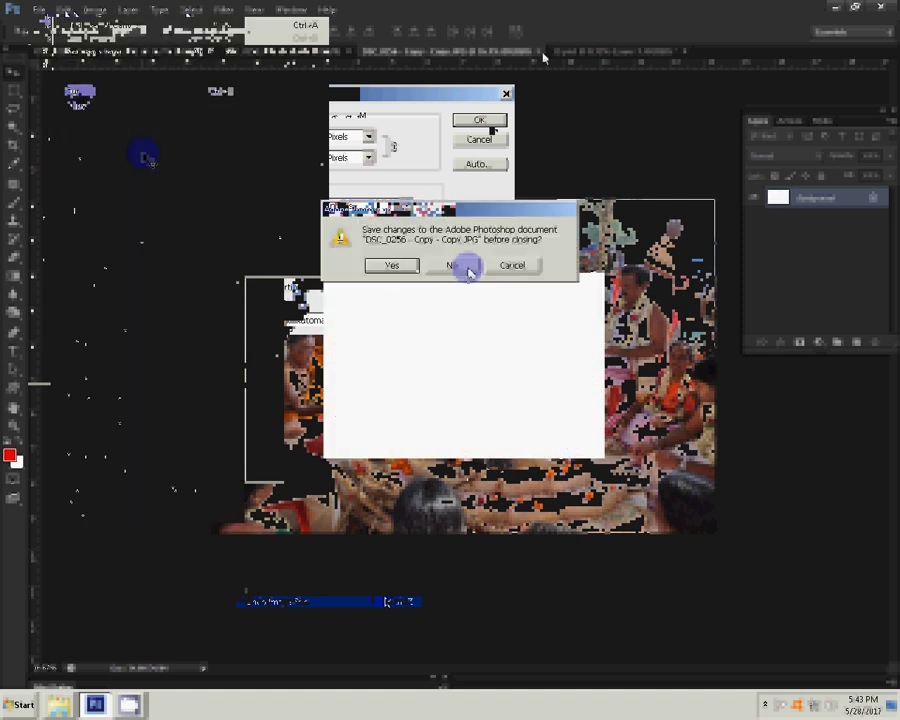
left_click(468, 270)
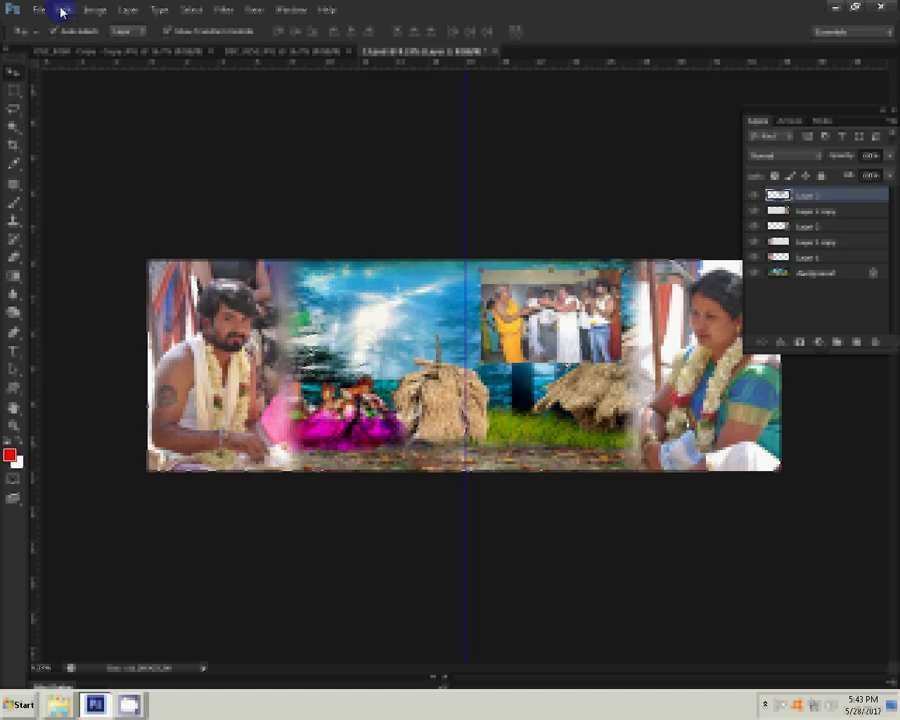
Paste the fire-ritual photo into the album collage as a new top layer.
left_click(63, 9)
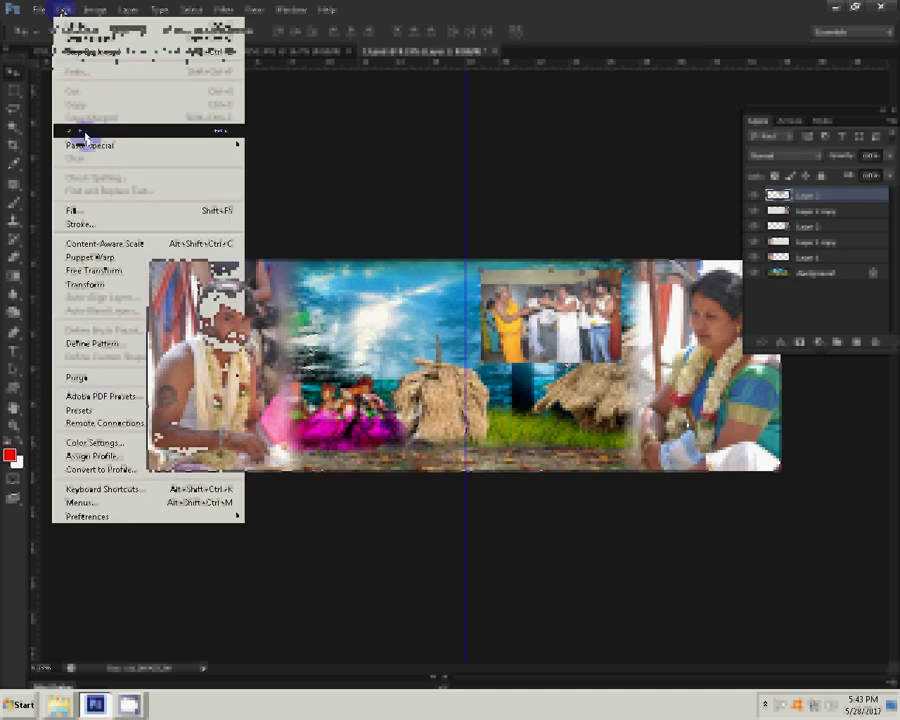
left_click(85, 134)
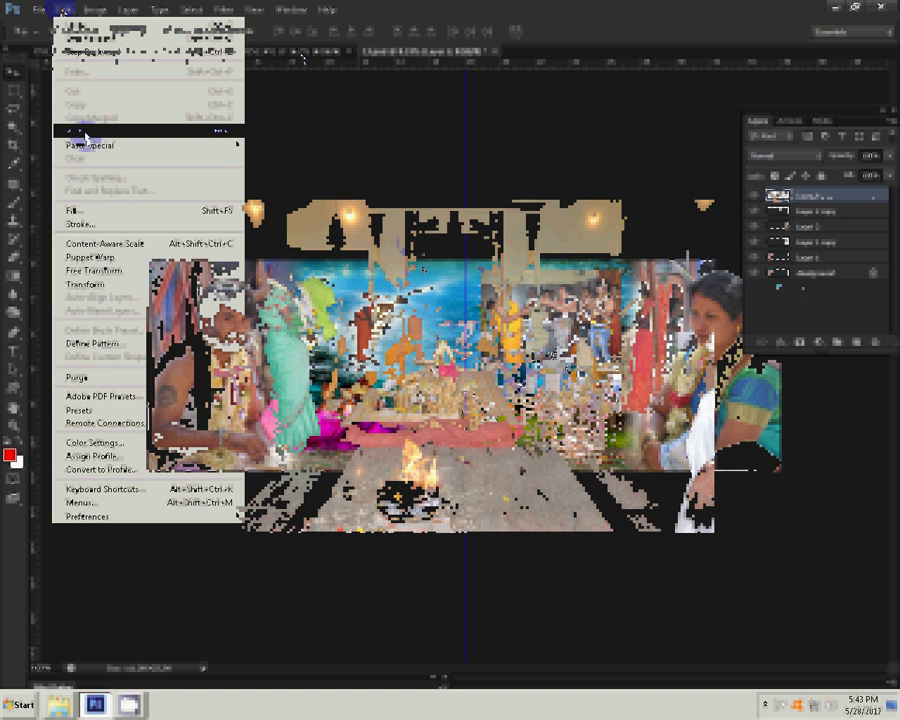
Resize DSC_0252.JPG to an 8-inch document width and close it without saving.
left_click(95, 10)
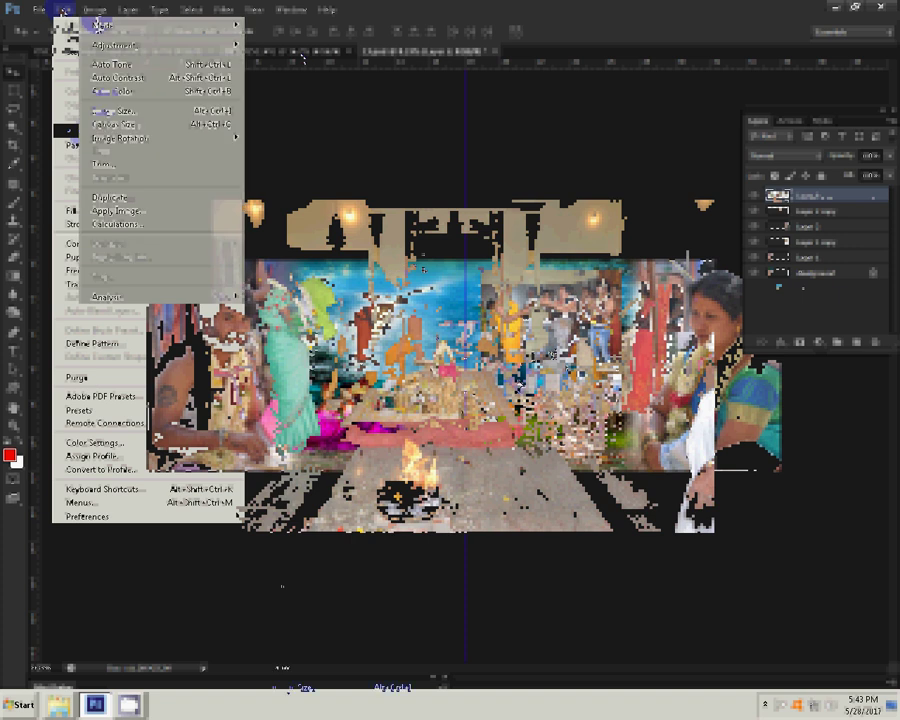
left_click(112, 110)
double_click(286, 204)
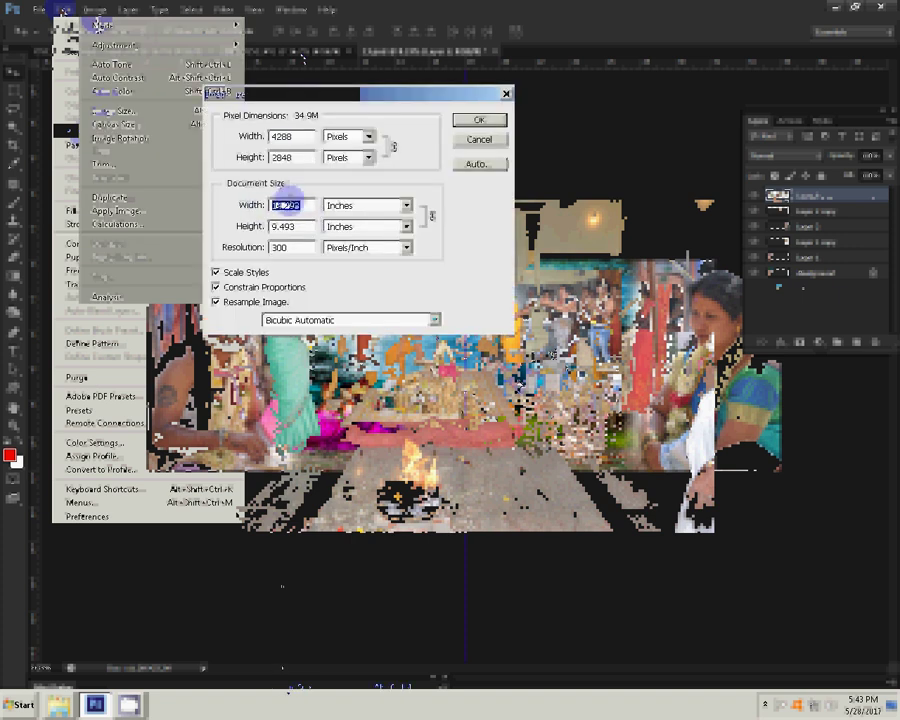
type("8")
left_click(488, 120)
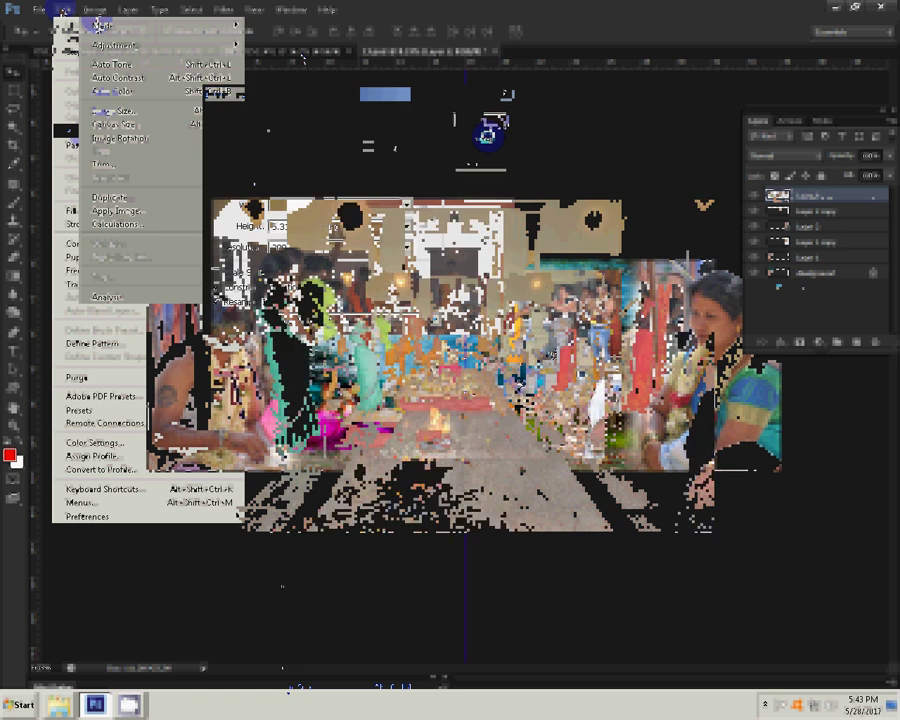
left_click(358, 51)
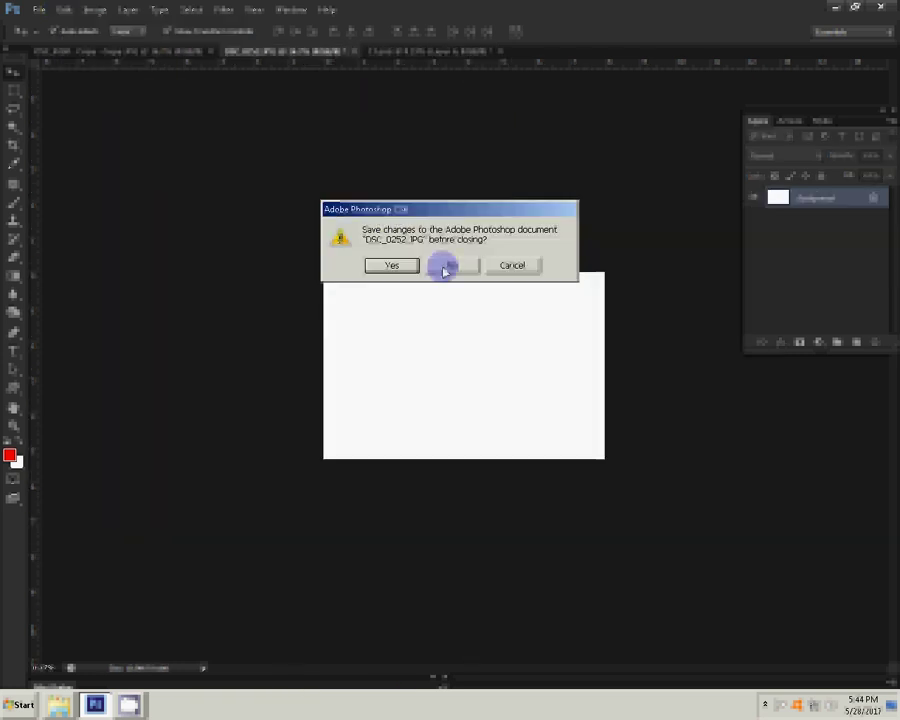
left_click(444, 268)
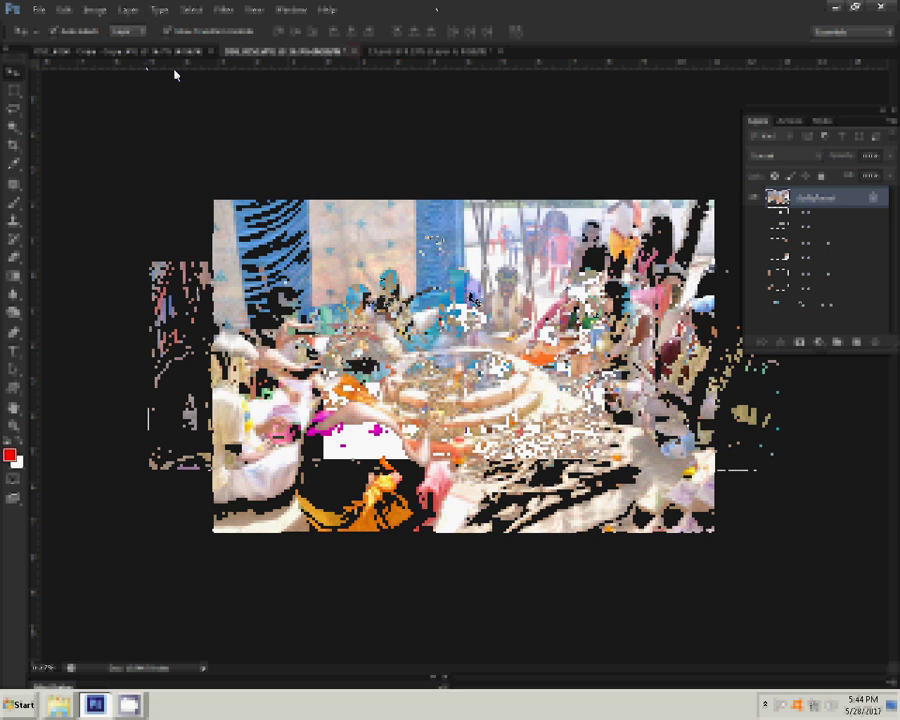
Set the next wedding photo's document width to 8 inches and close its document.
left_click(92, 10)
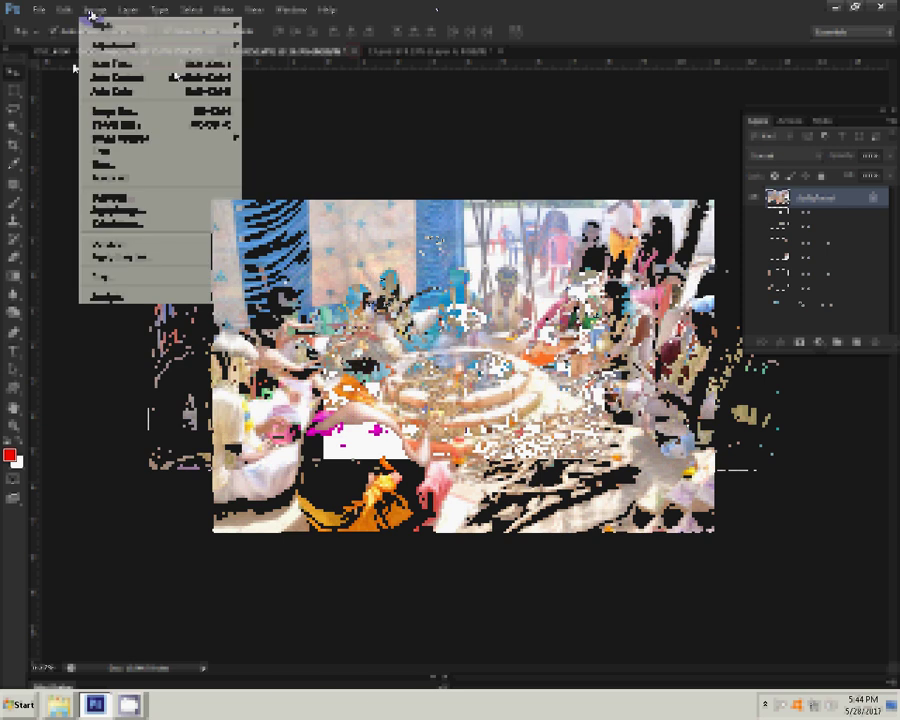
left_click(113, 124)
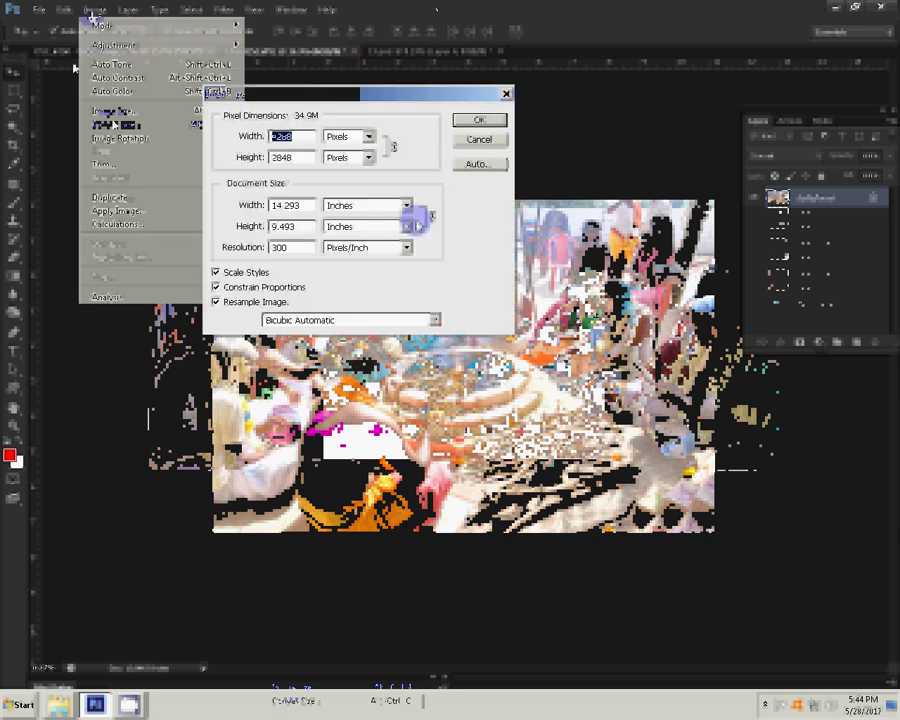
double_click(288, 205)
type("8")
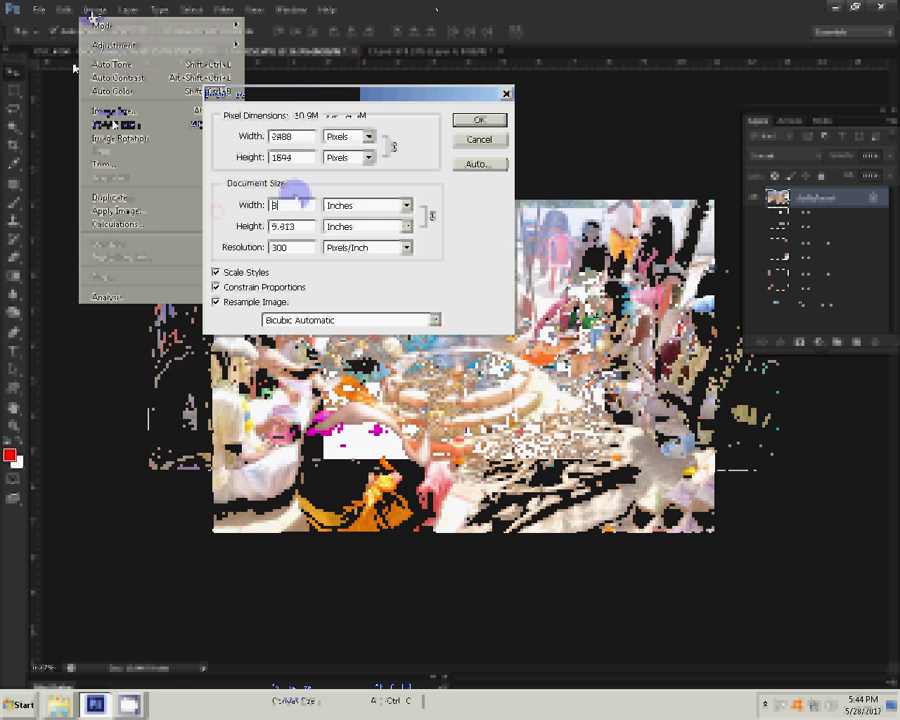
left_click(474, 119)
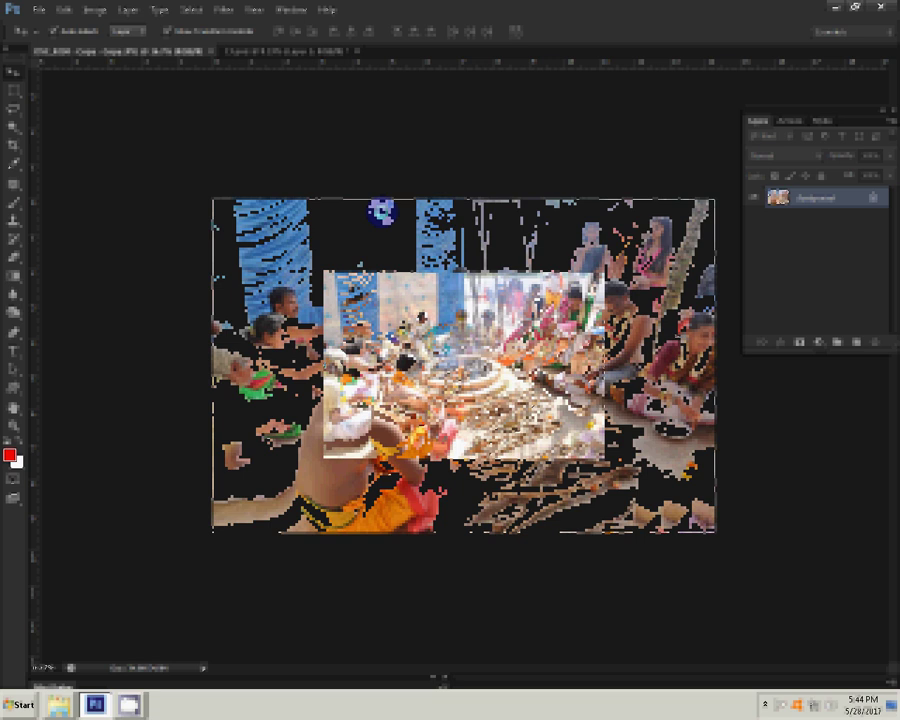
left_click(212, 51)
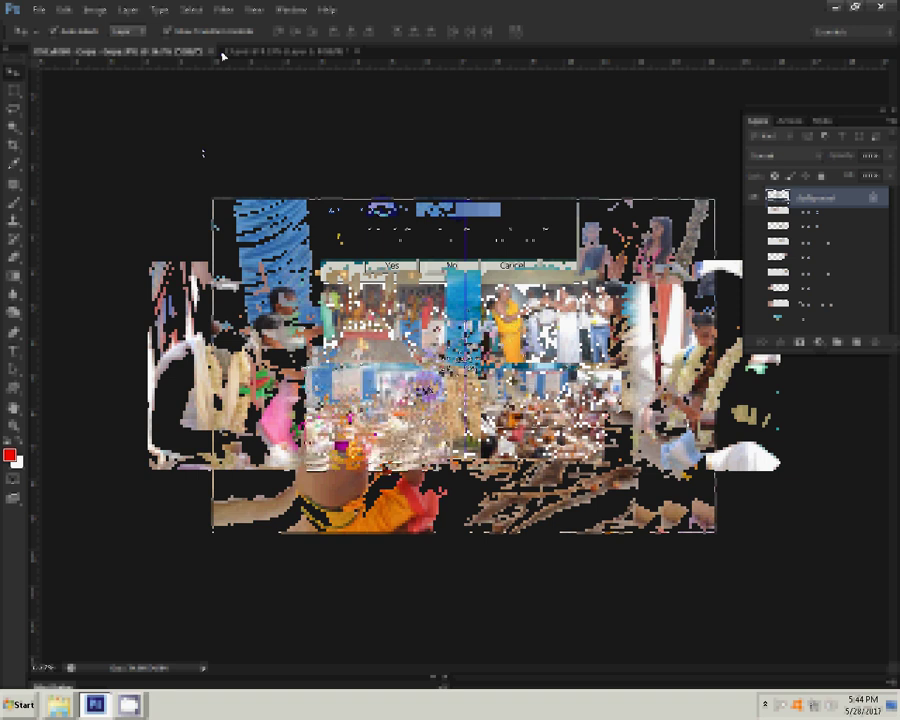
Switch the top photo layer's Stroke fill type to a yellow-orange gradient preset.
left_click(784, 346)
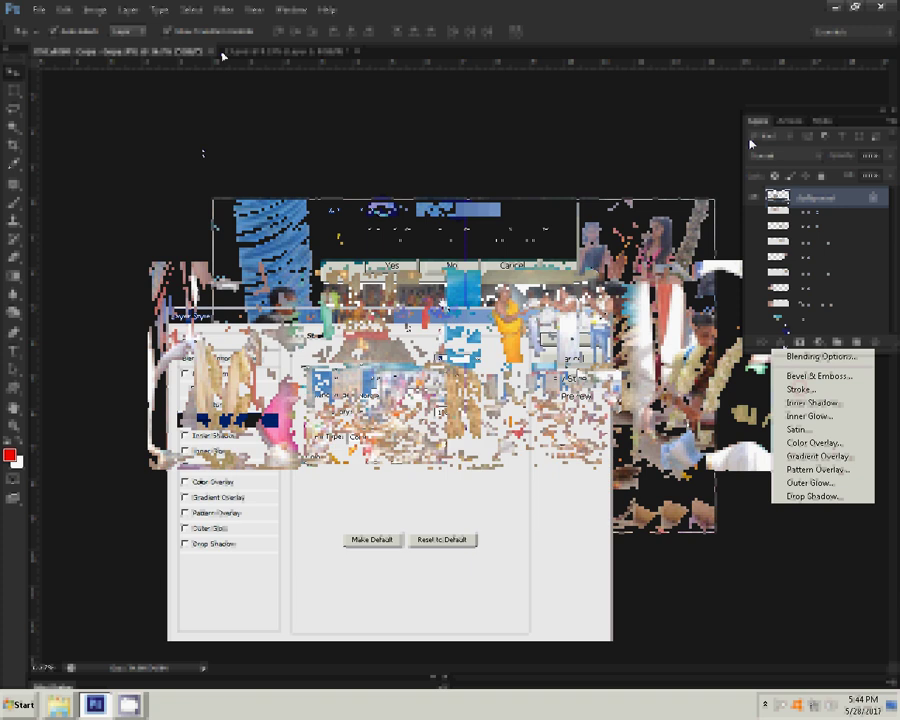
left_click(375, 437)
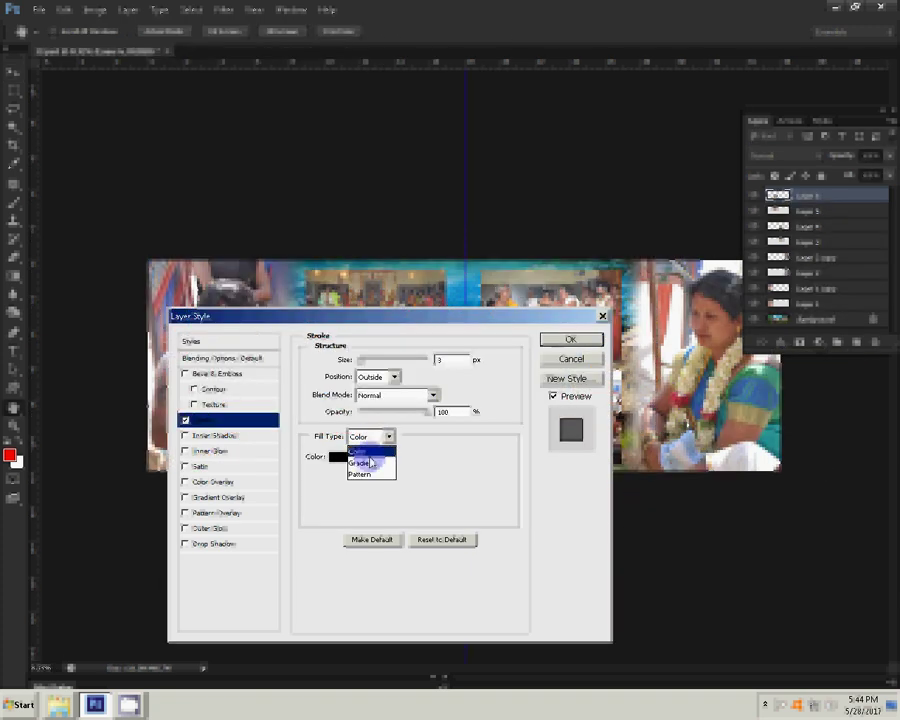
left_click(363, 462)
left_click(365, 457)
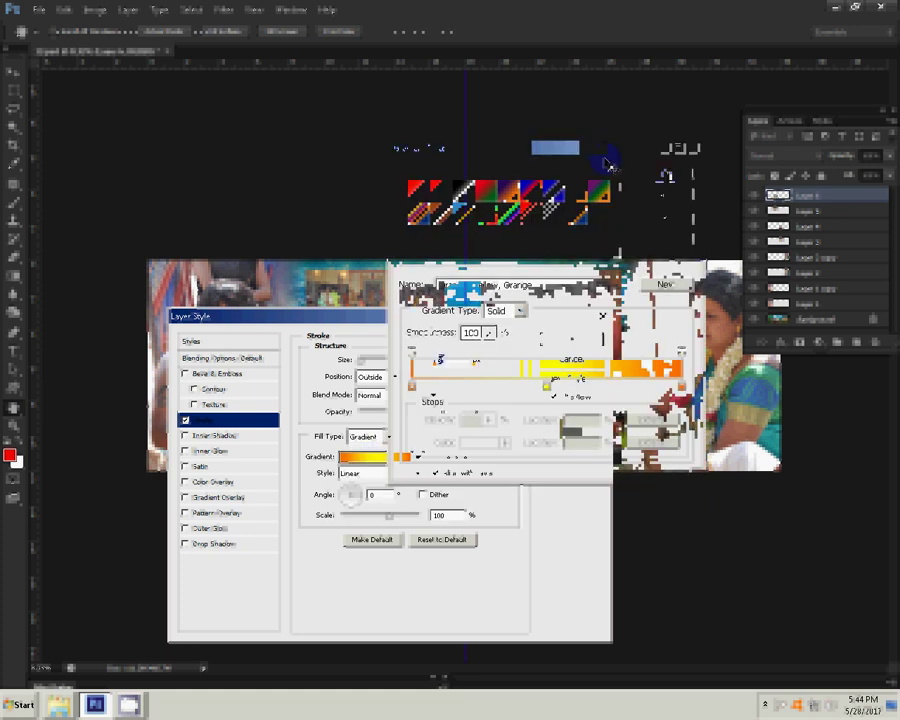
key("Return")
left_click(593, 343)
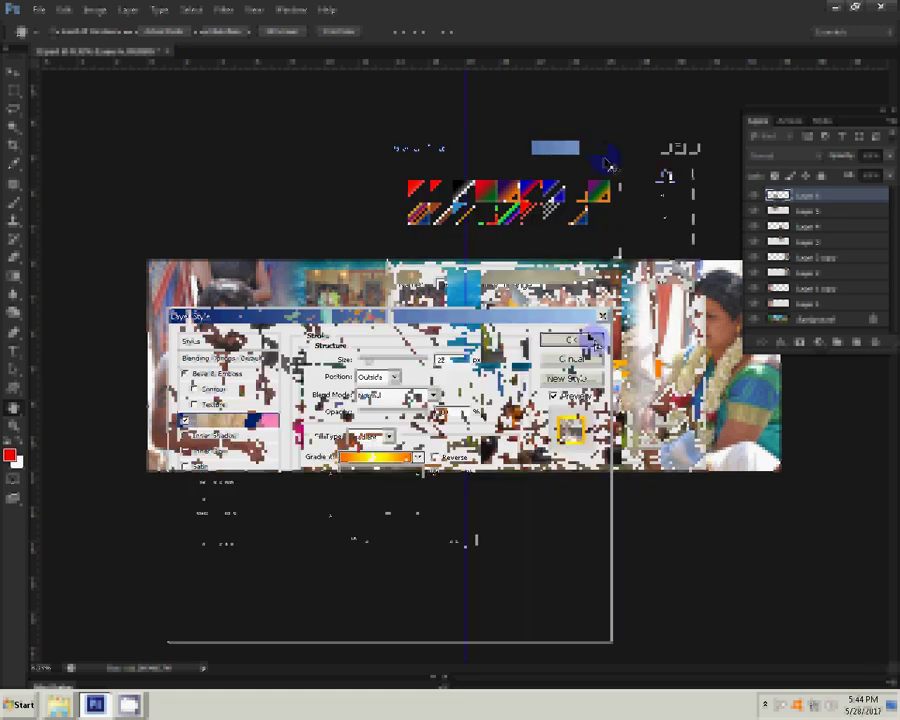
Copy the gradient stroke layer style and paste it onto the other photo layers.
right_click(857, 202)
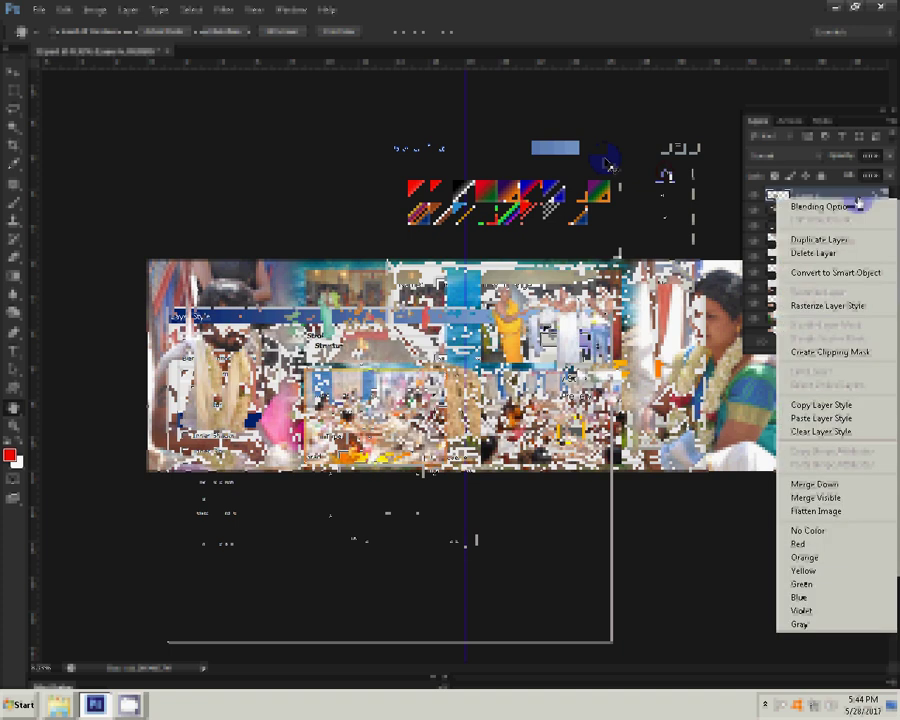
left_click(820, 404)
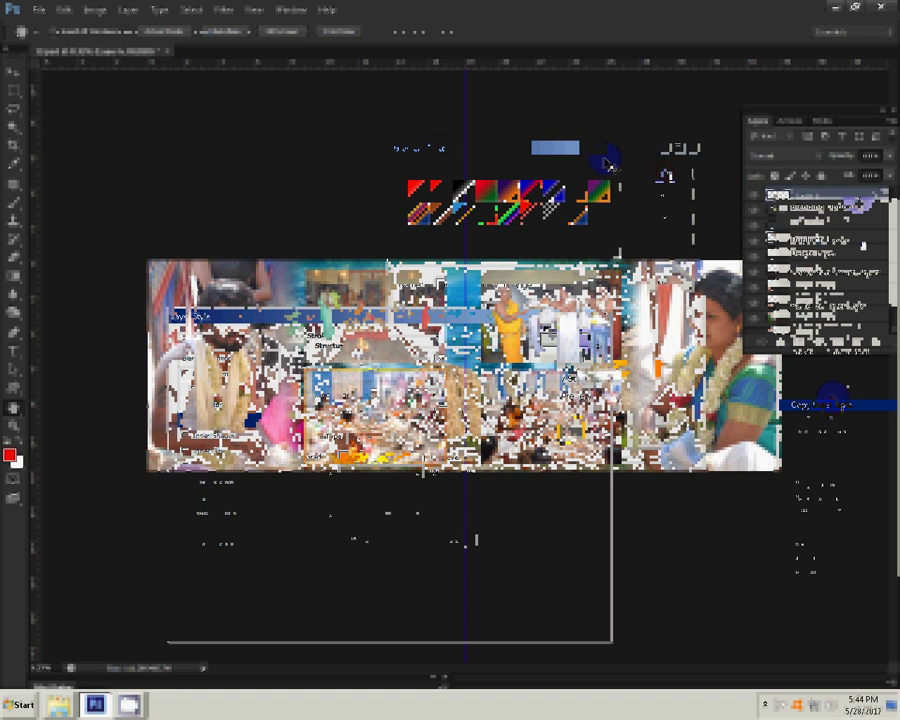
right_click(862, 241)
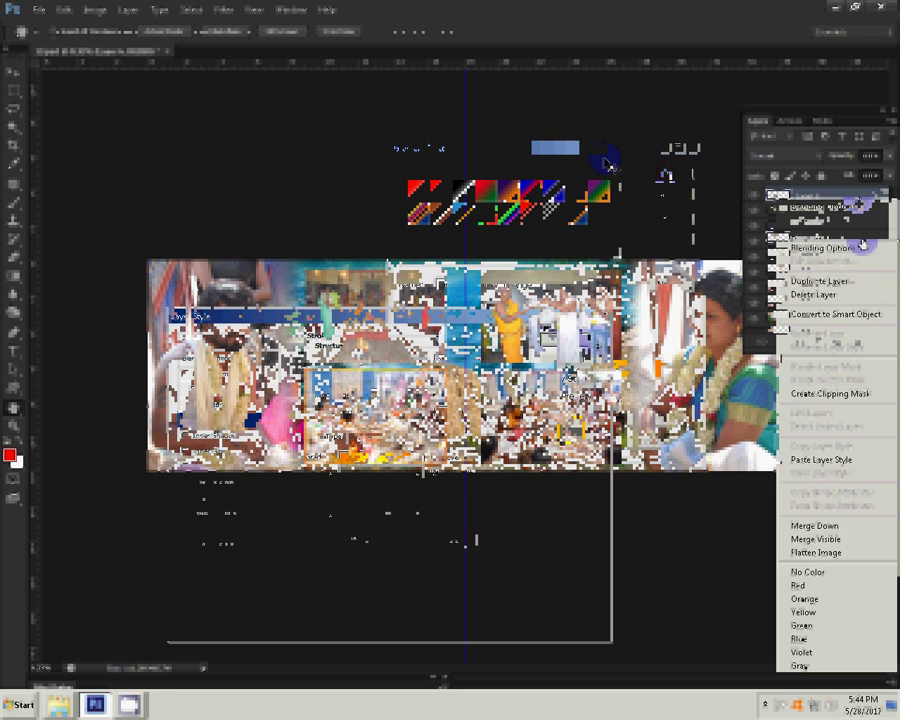
left_click(835, 459)
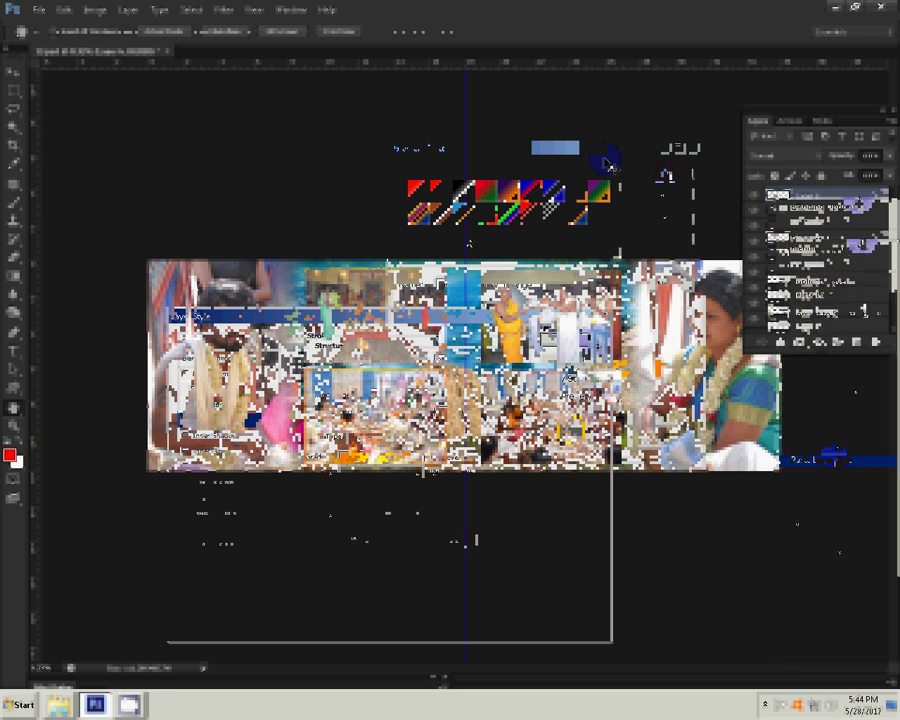
left_click(858, 297)
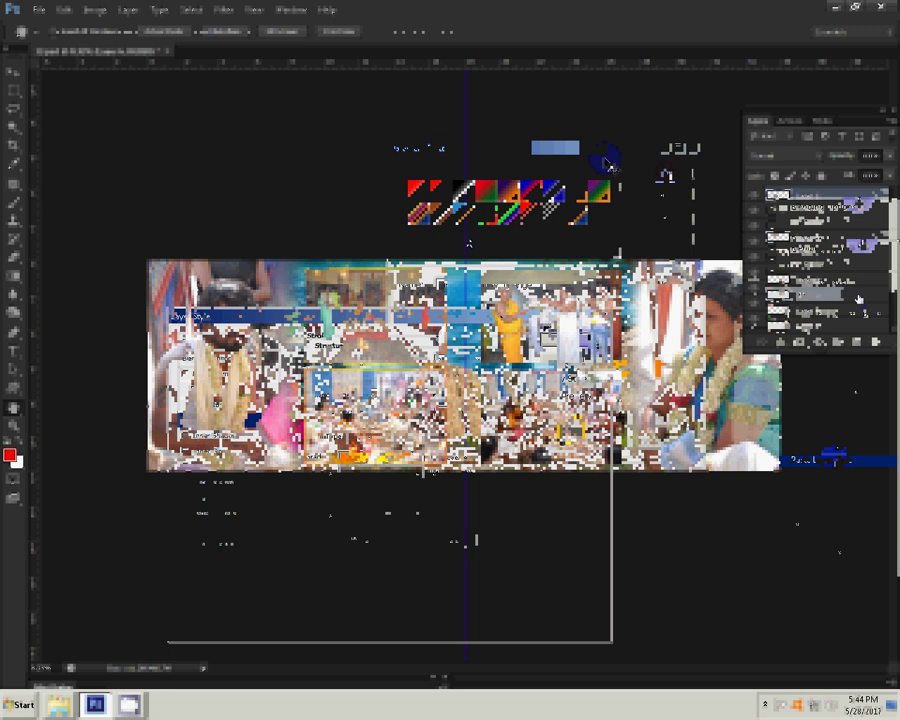
right_click(858, 297)
left_click(850, 474)
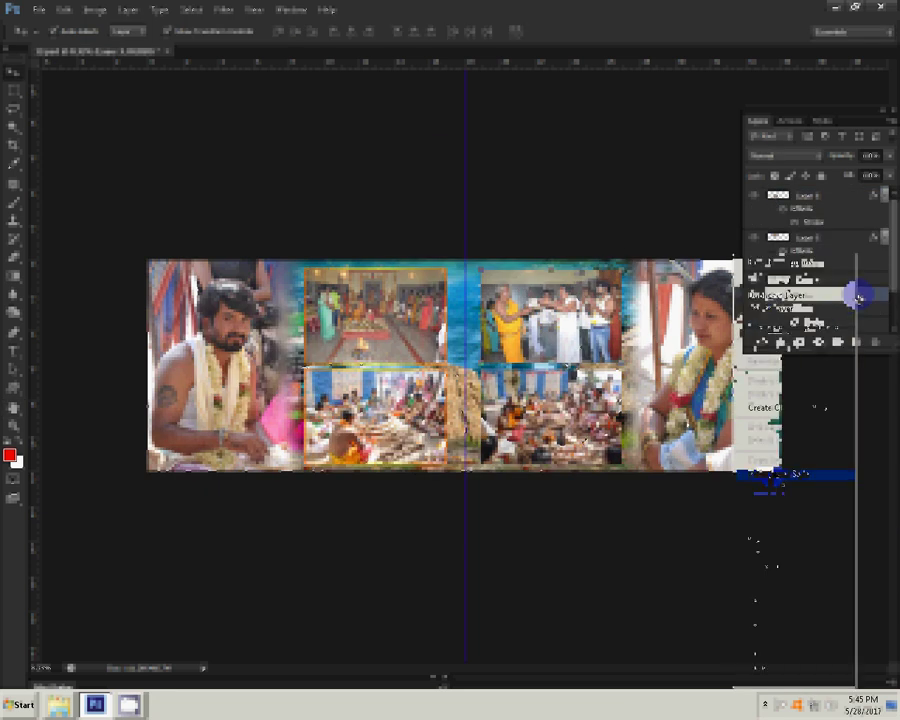
right_click(858, 297)
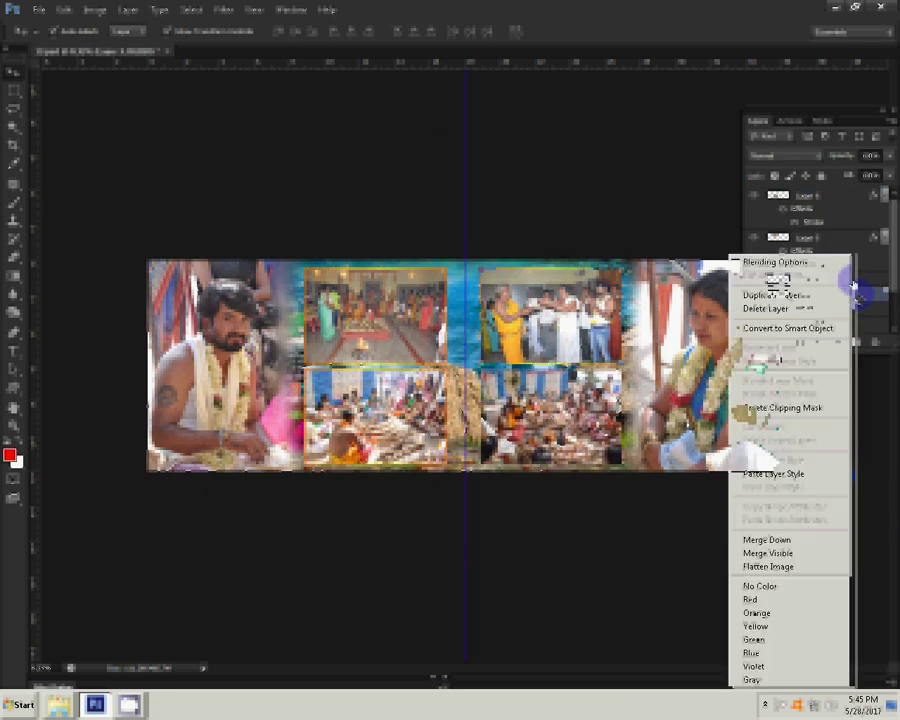
left_click(790, 474)
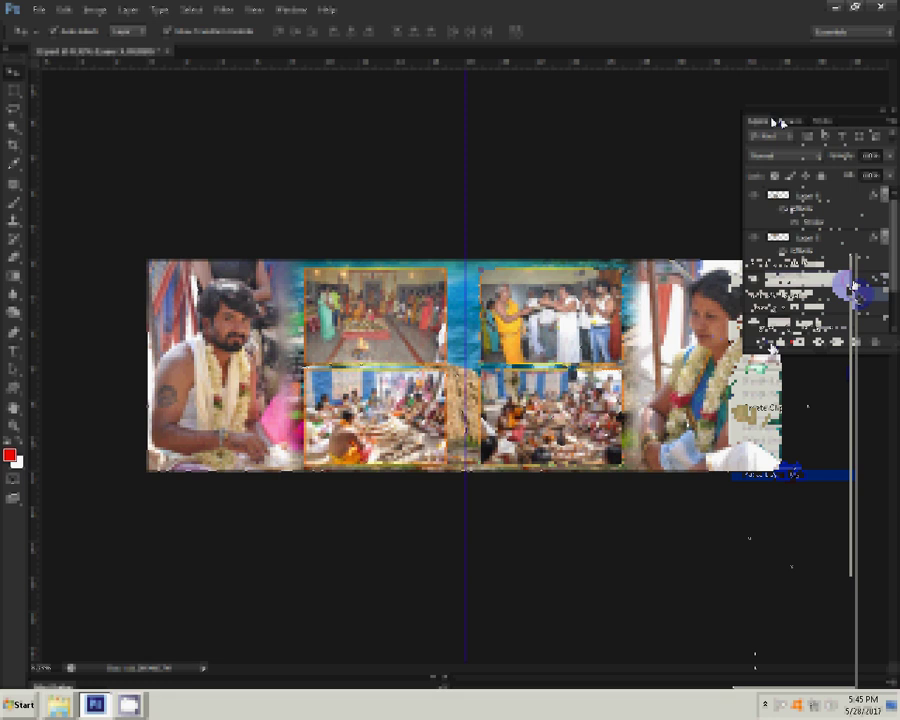
Save the album spread as Photoshop PSD file 14 in the numbered spreads folder.
left_click(890, 120)
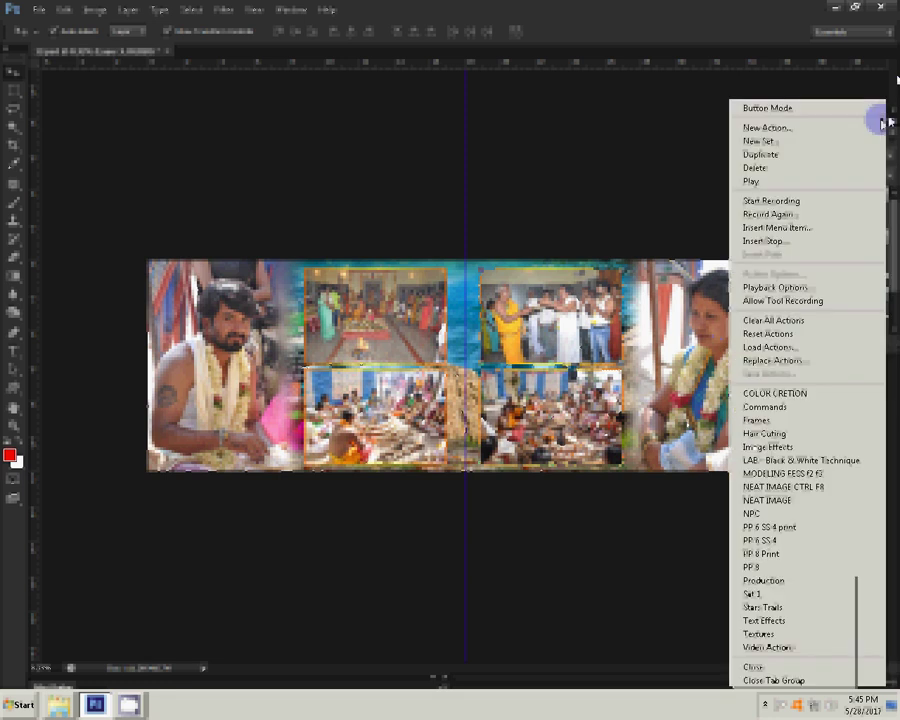
left_click(775, 108)
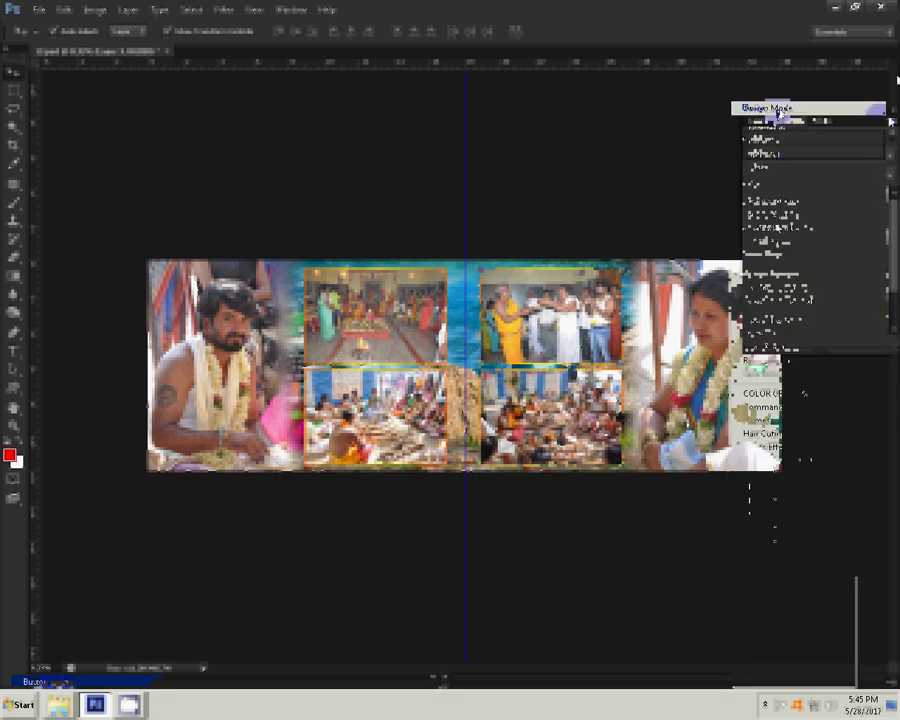
left_click(38, 10)
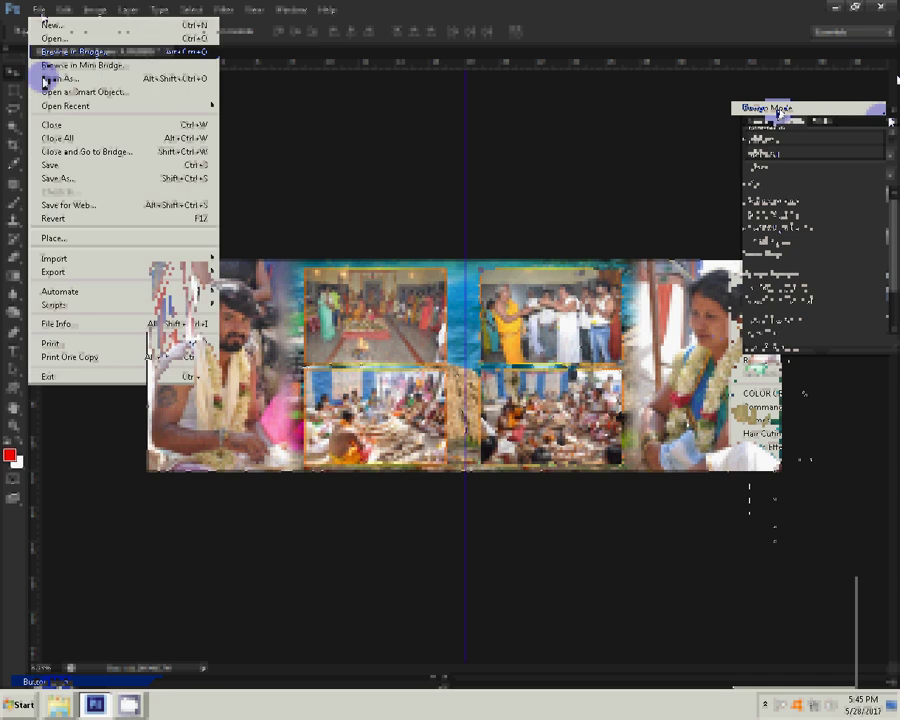
left_click(58, 179)
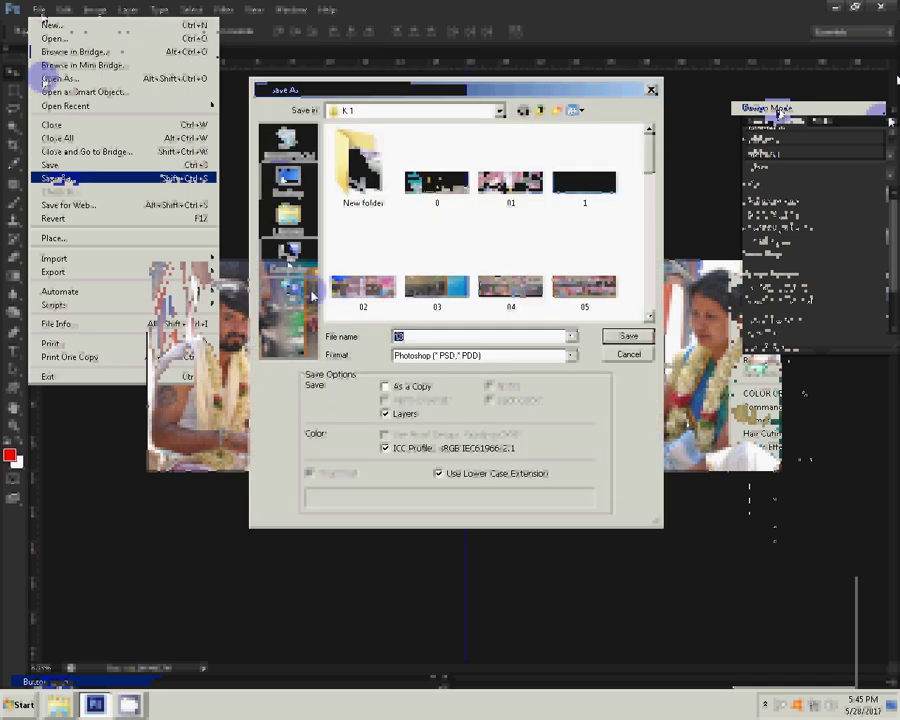
left_click(283, 150)
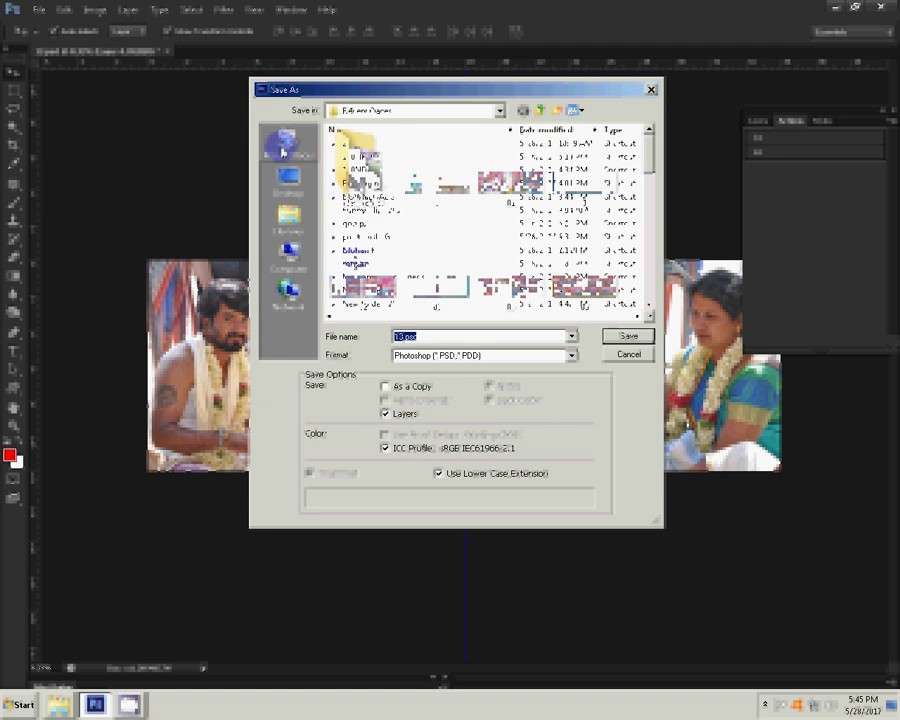
left_click(283, 150)
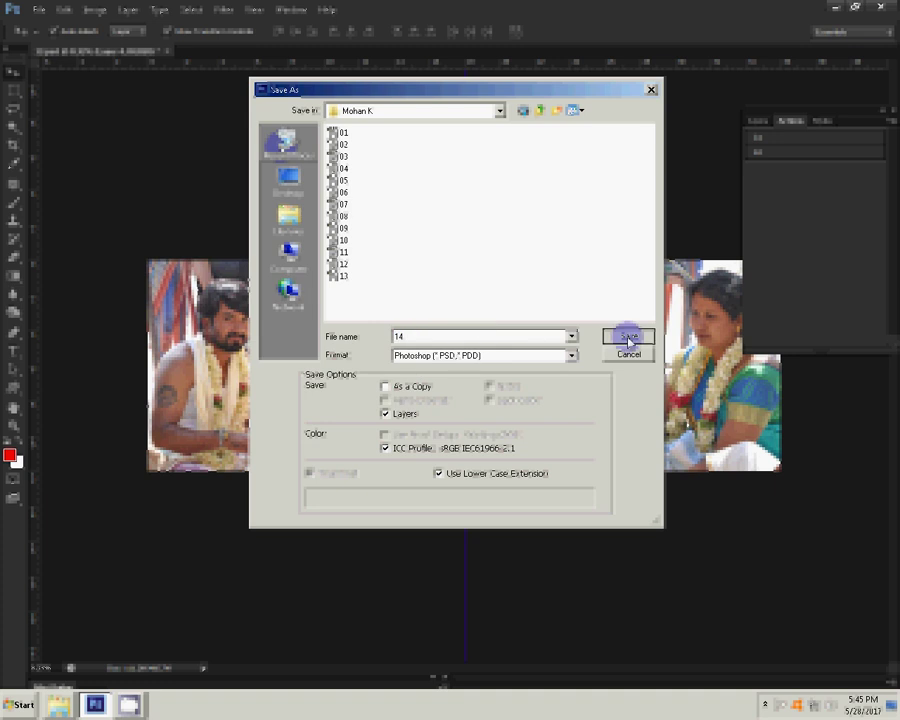
left_click(628, 336)
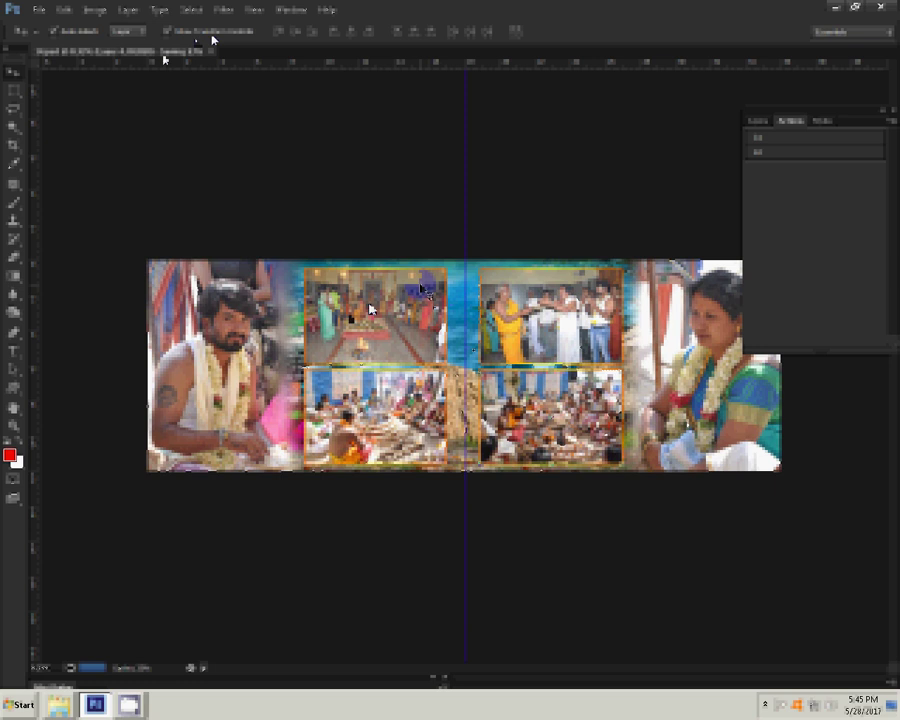
mouse_move(59, 704)
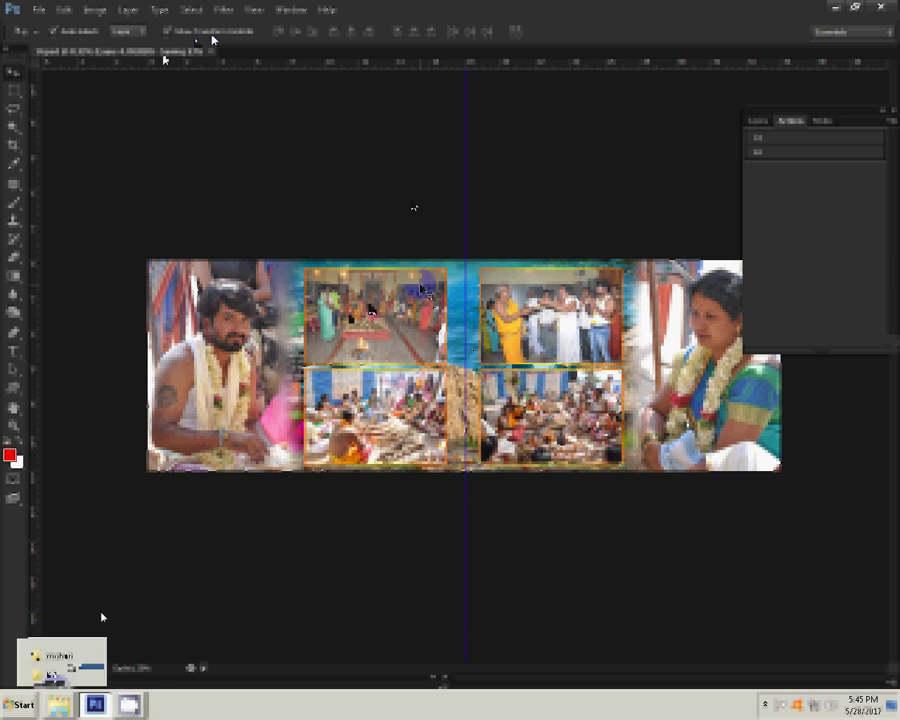
Select six wedding photos, including DSC_0219, DSC_0271, DSC_0273 and DSC_0277, and drag them into Photoshop.
left_click(52, 665)
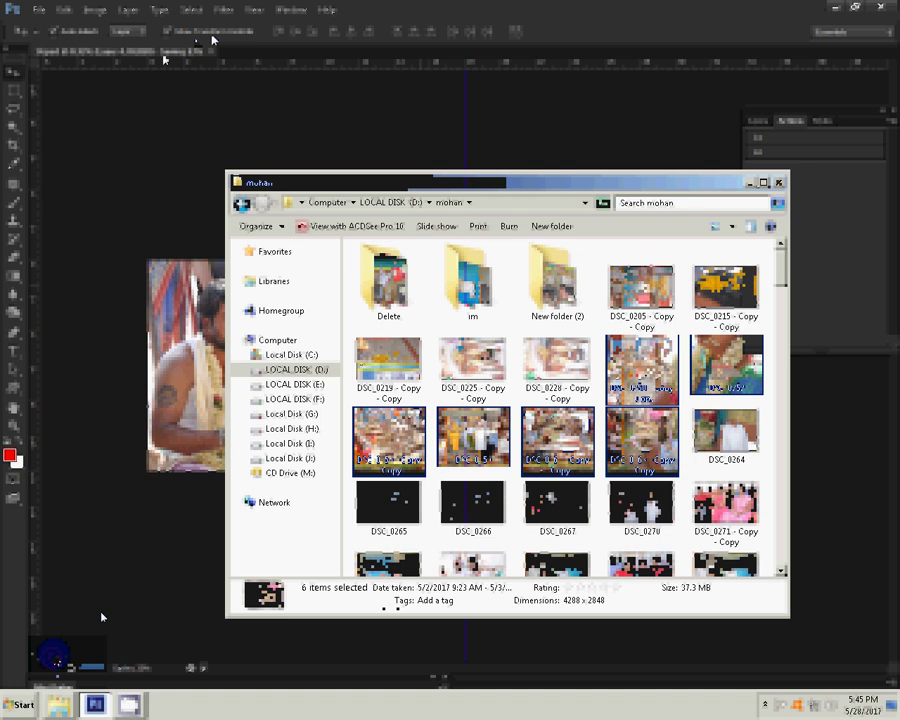
left_click_drag(392, 295, 392, 295)
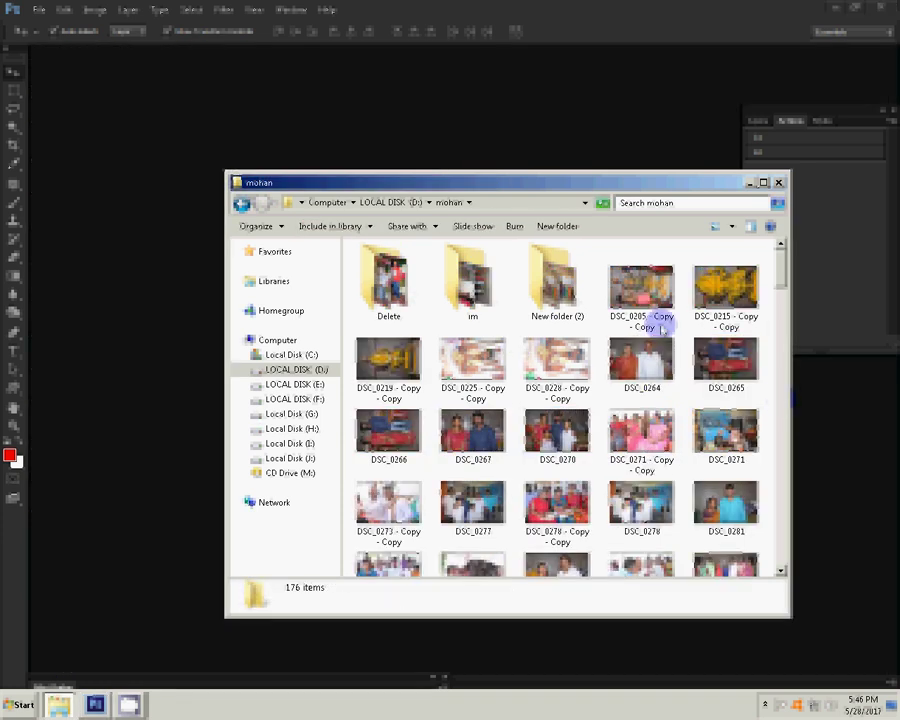
mouse_move(641, 288)
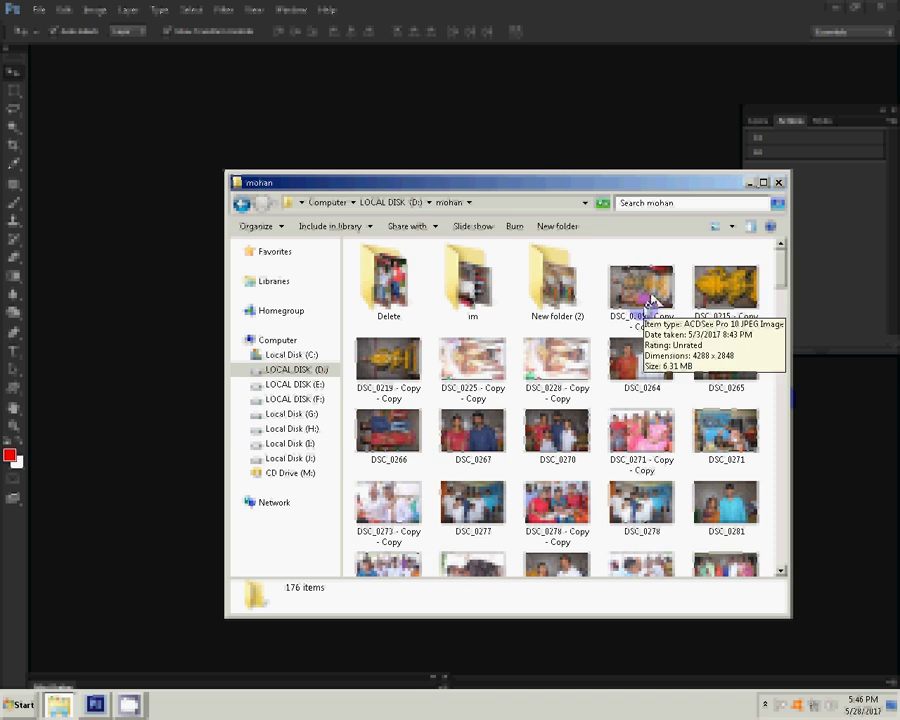
left_click(650, 302)
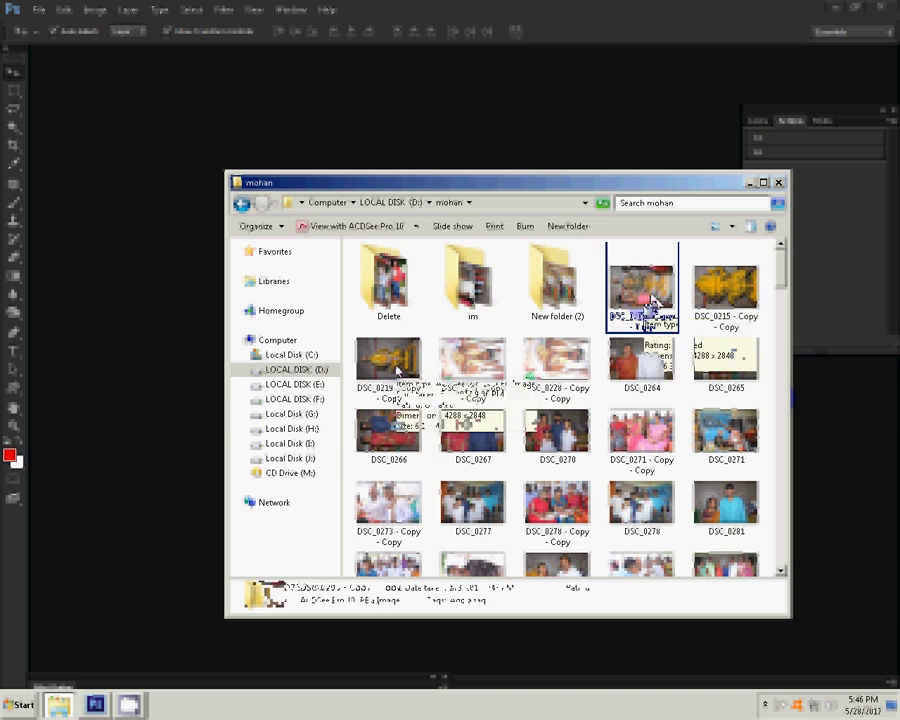
left_click(397, 370)
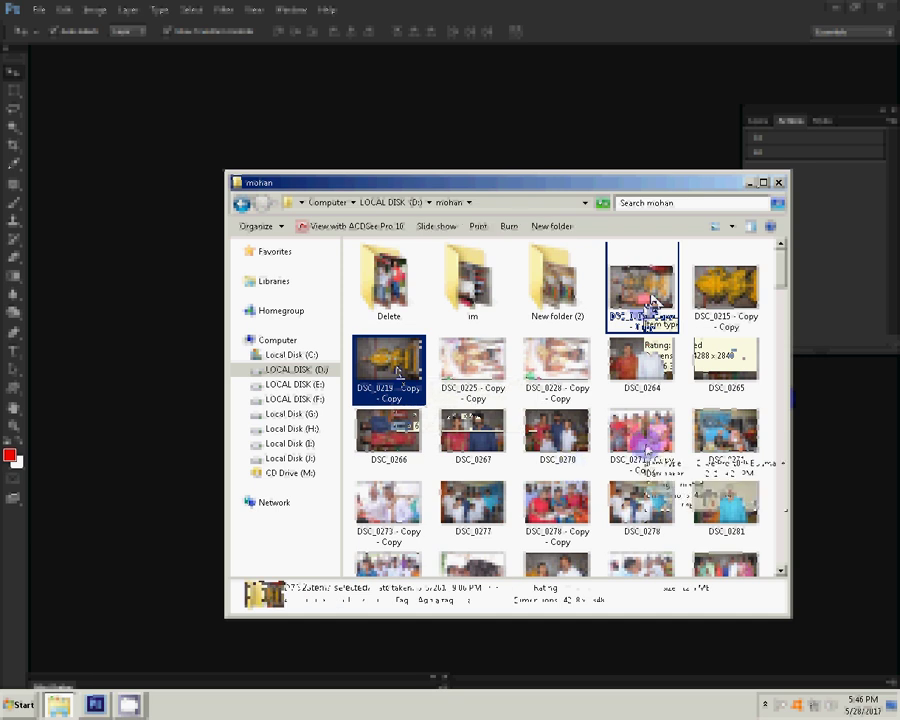
left_click(648, 441, "ctrl")
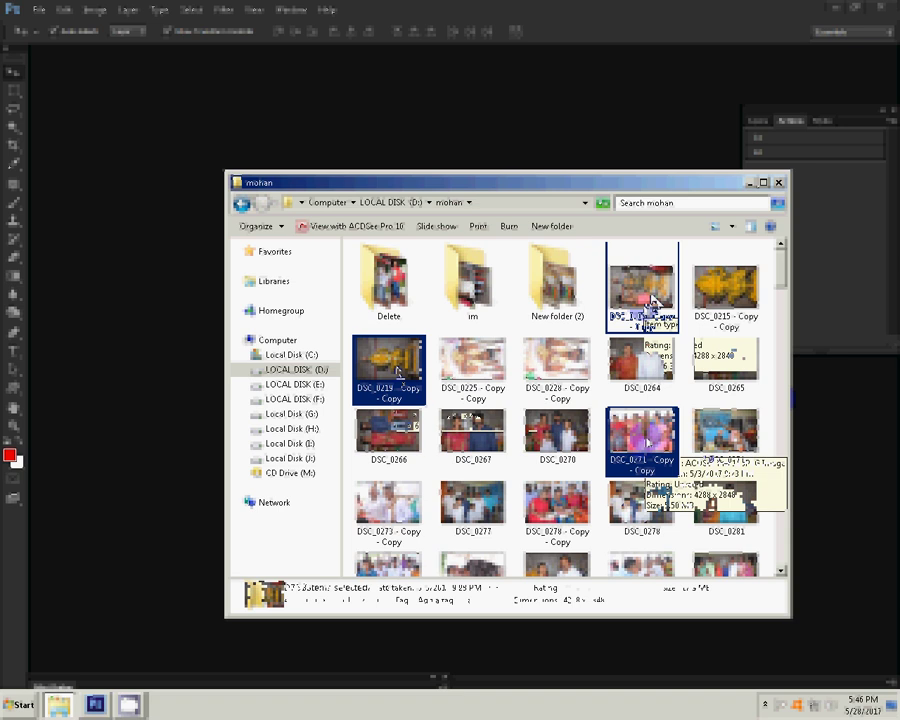
left_click(388, 503, "ctrl")
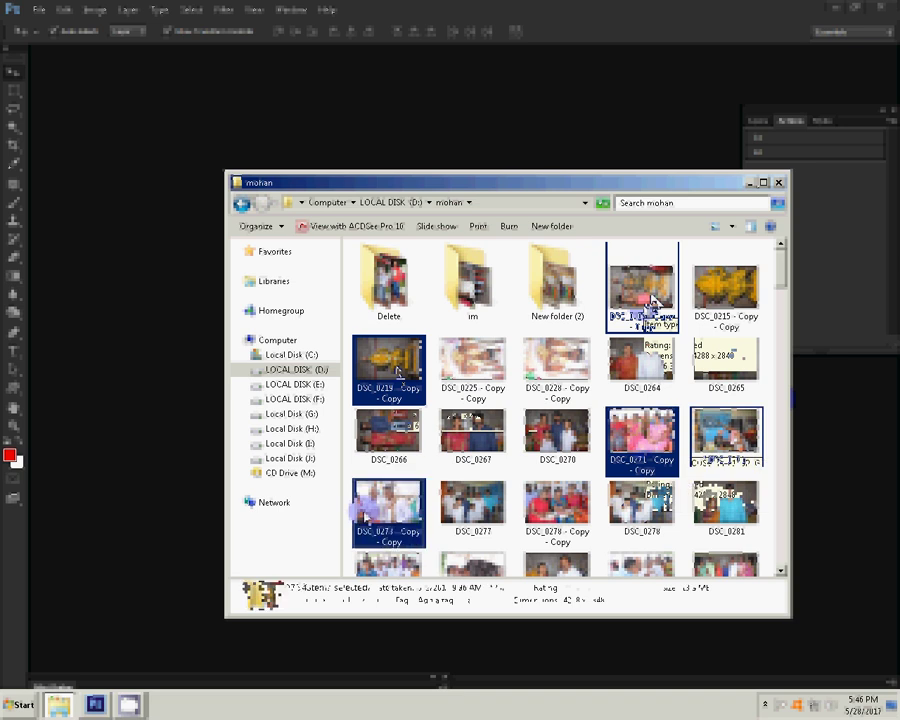
left_click(472, 503, "ctrl")
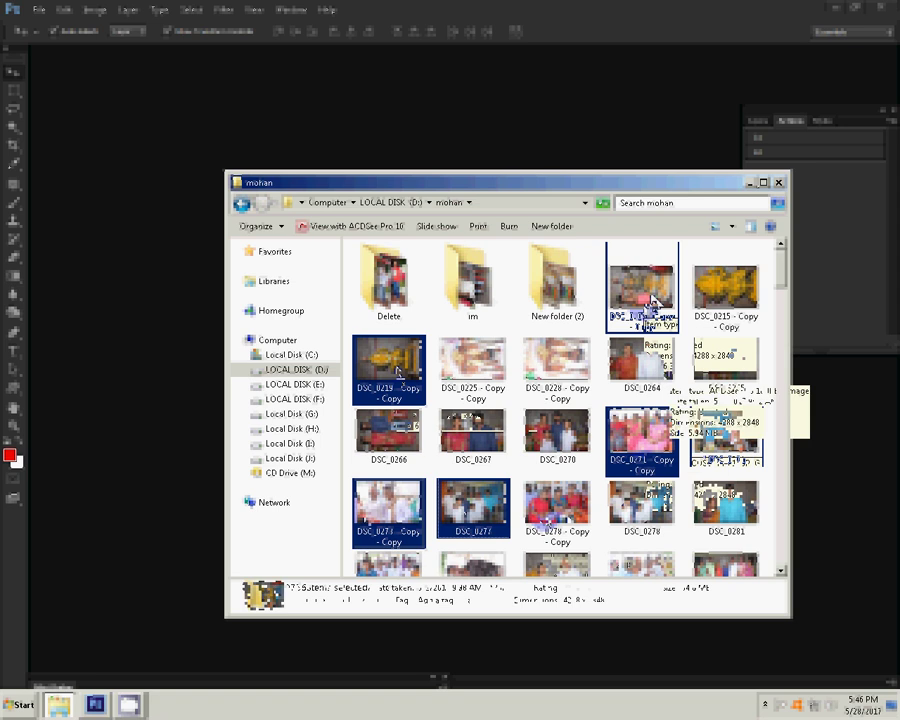
left_click(653, 300, "ctrl")
left_click_drag(590, 456, 108, 402)
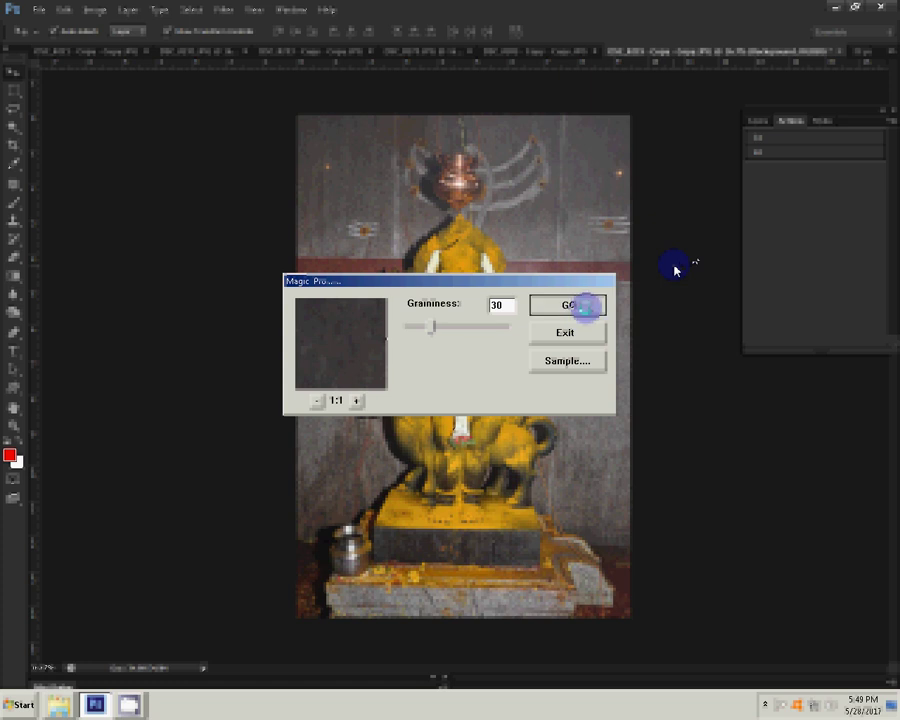
Apply Magic Pro grain at Graininess 30, then at Graininess 95 on the latest photo.
left_click(584, 306)
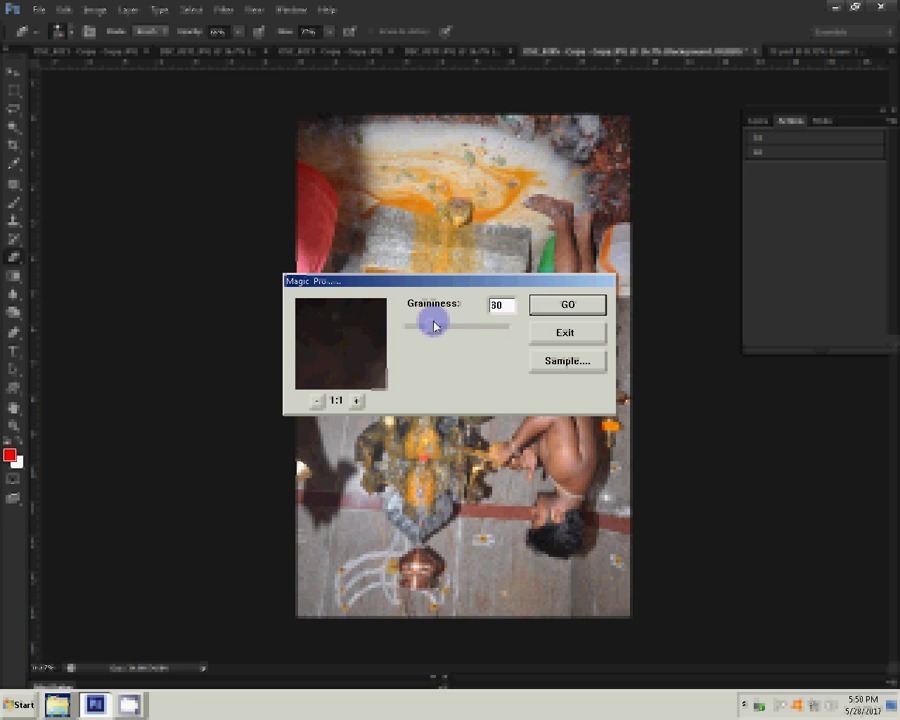
left_click_drag(433, 325, 483, 326)
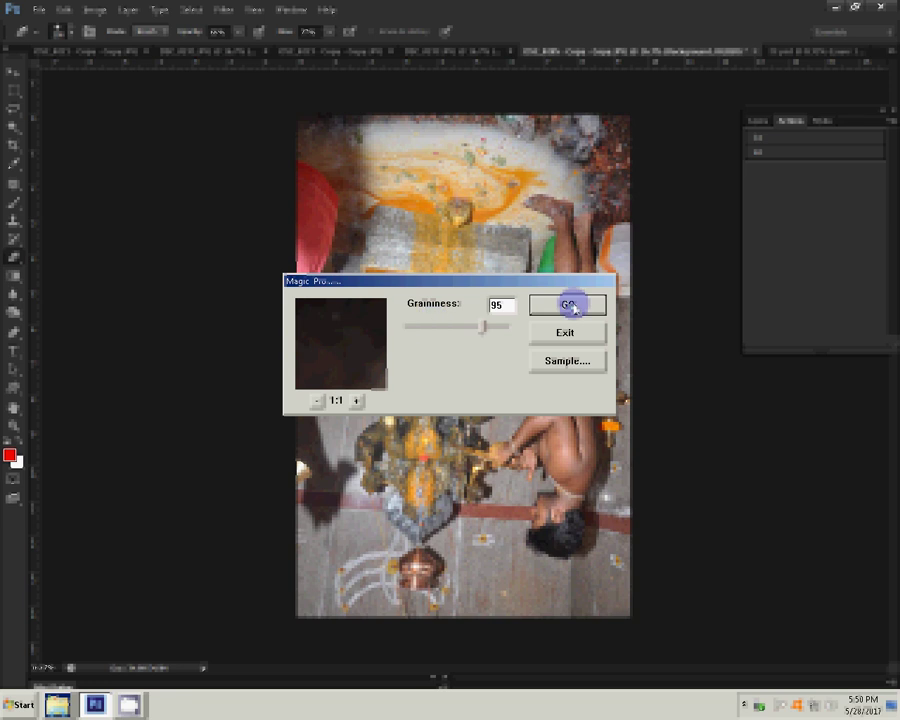
left_click(570, 306)
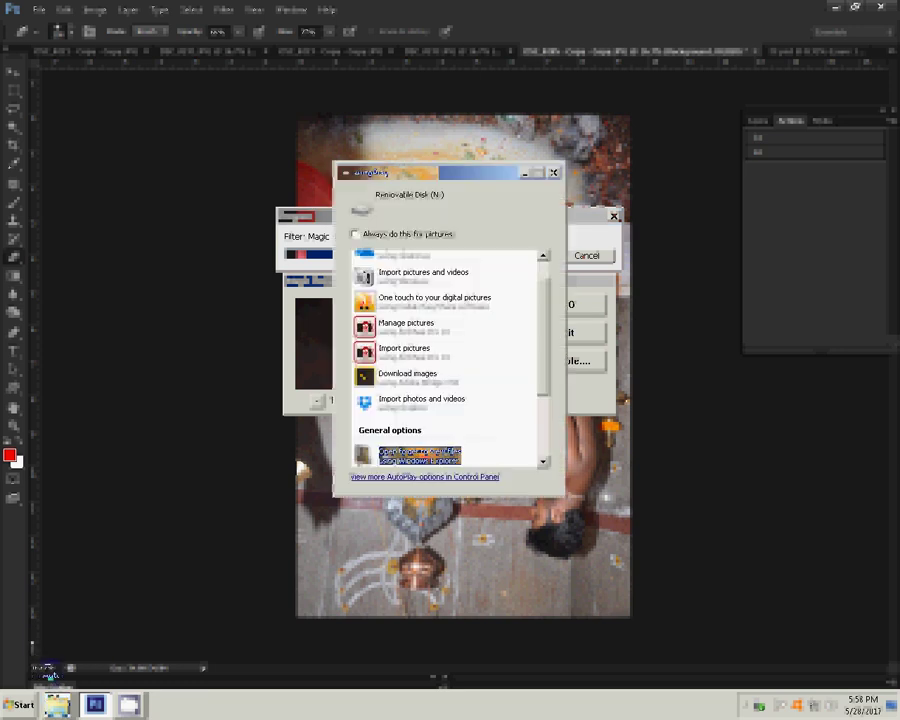
View the removable disk's files from AutoPlay and close the crashed Photoshop.
left_click(428, 462)
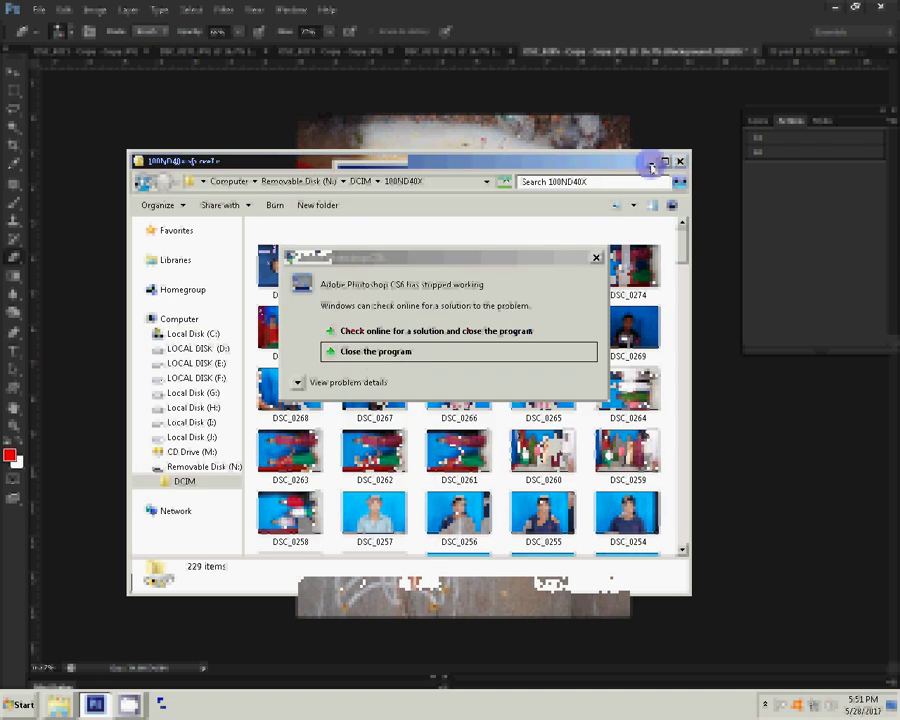
left_click(366, 351)
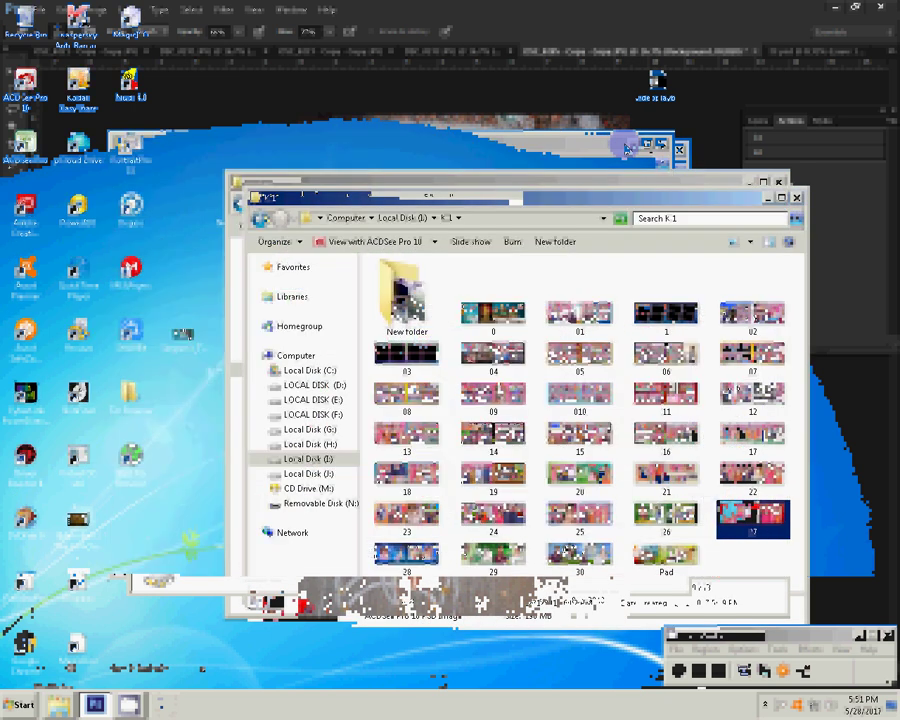
Start Photoshop 7.0, then open DSC_0278 and DSC_0277 from the 100ND40X folder in it.
key("super")
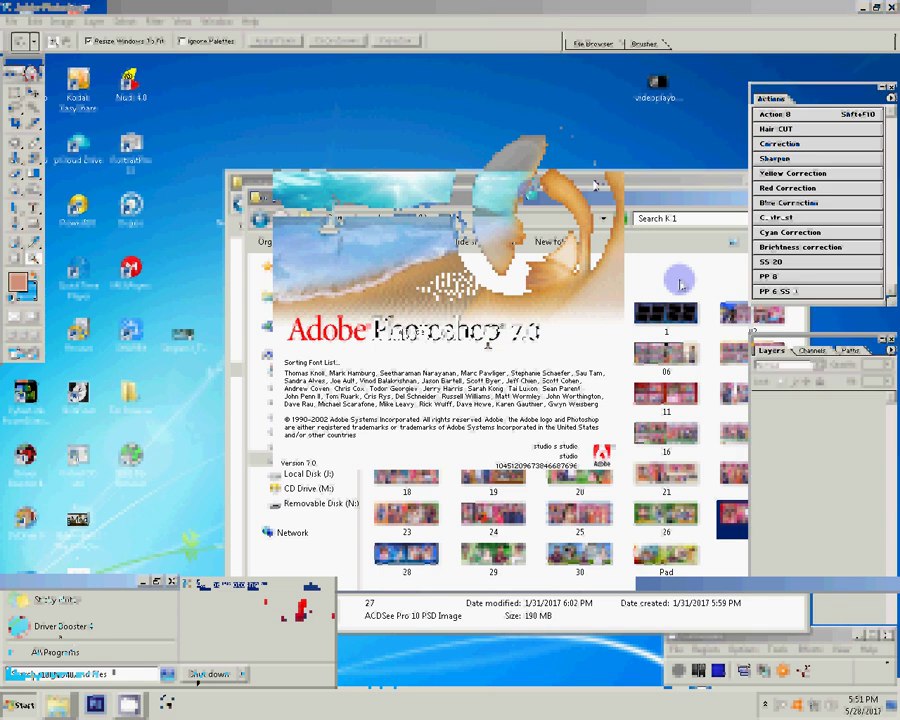
left_click(290, 262)
left_click(357, 283, "shift")
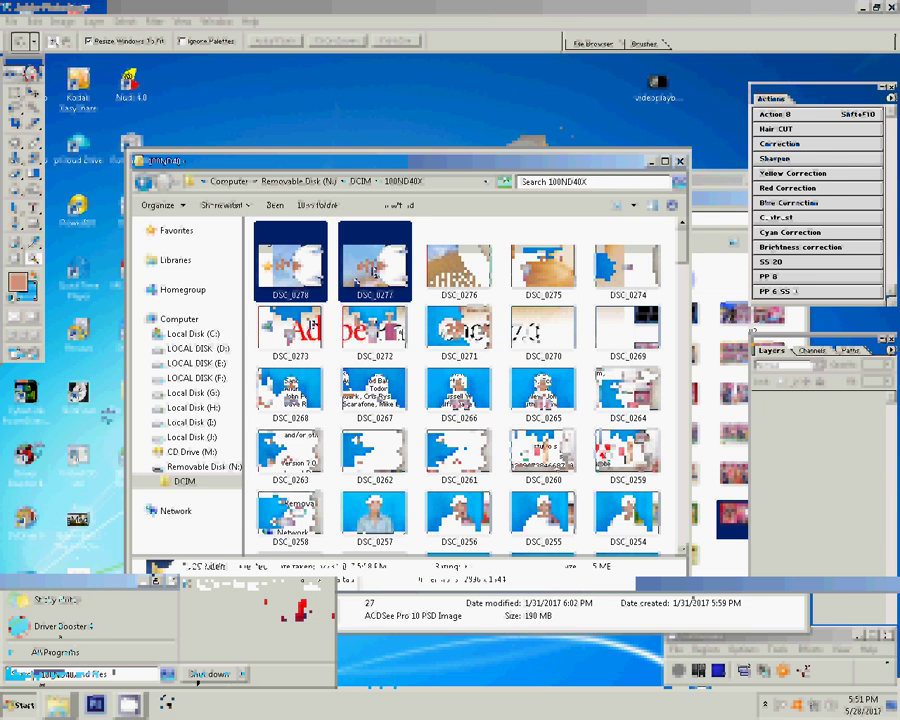
double_click(372, 268)
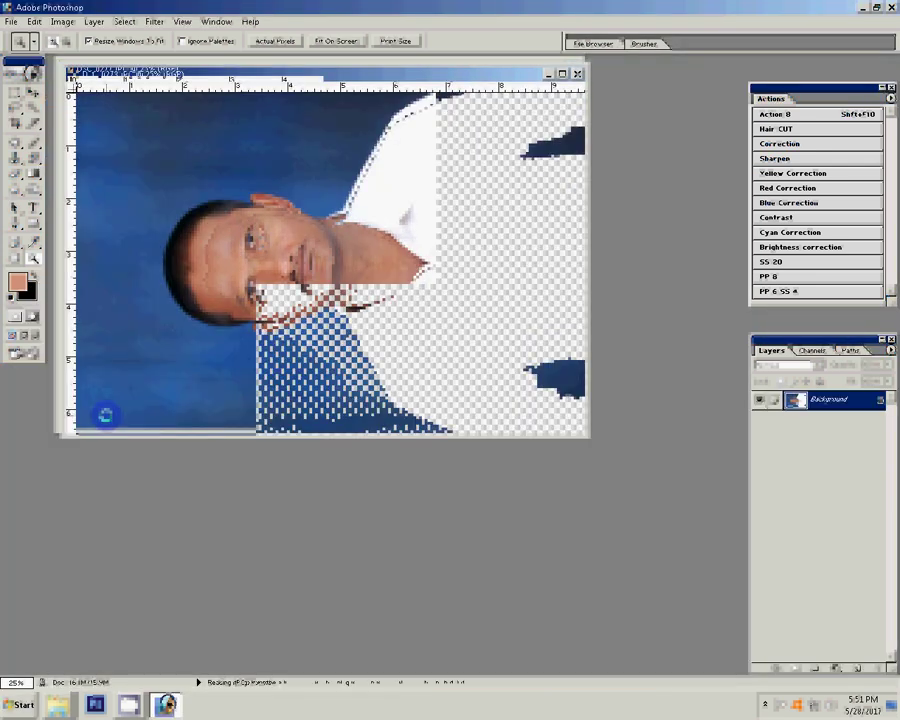
Rotate the portrait's canvas 90° twice so the man stands upright.
left_click(62, 21)
mouse_move(90, 149)
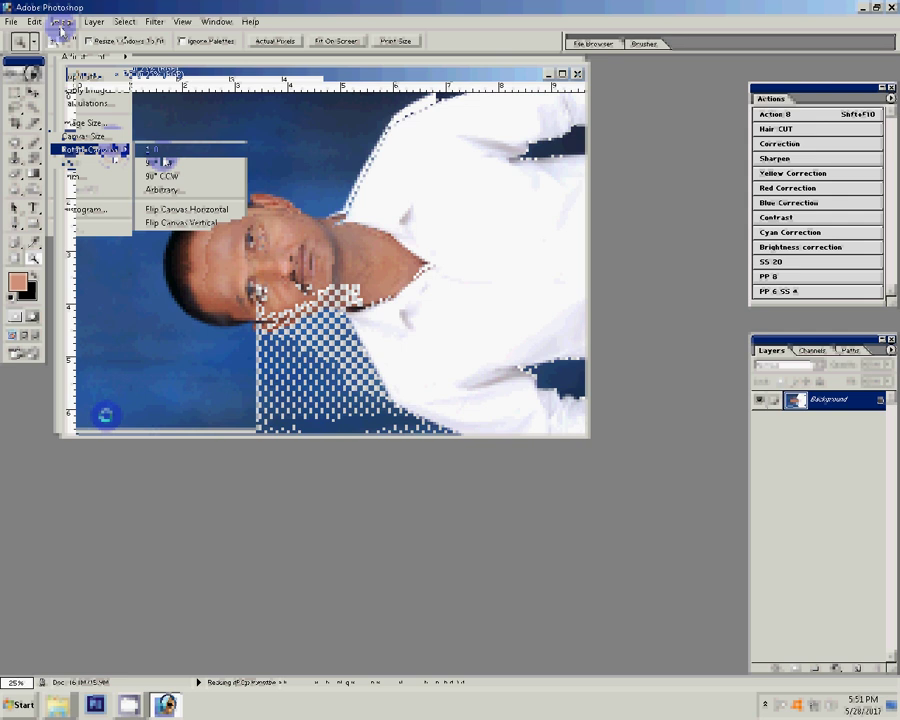
left_click(165, 161)
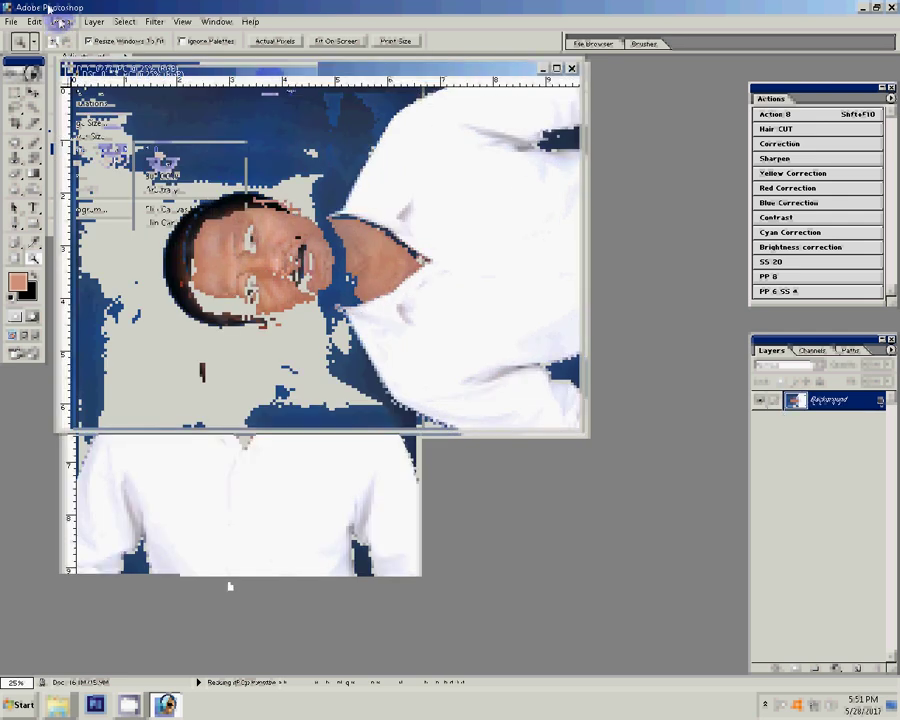
left_click(62, 21)
left_click(165, 161)
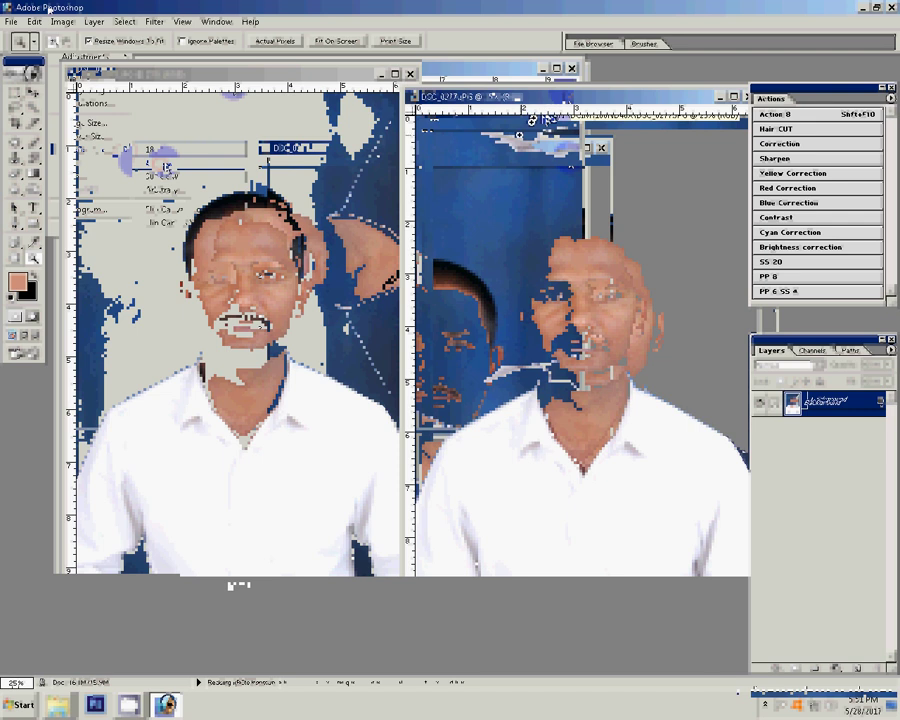
Close DSC_0277 without saving its changes.
key("ctrl+w")
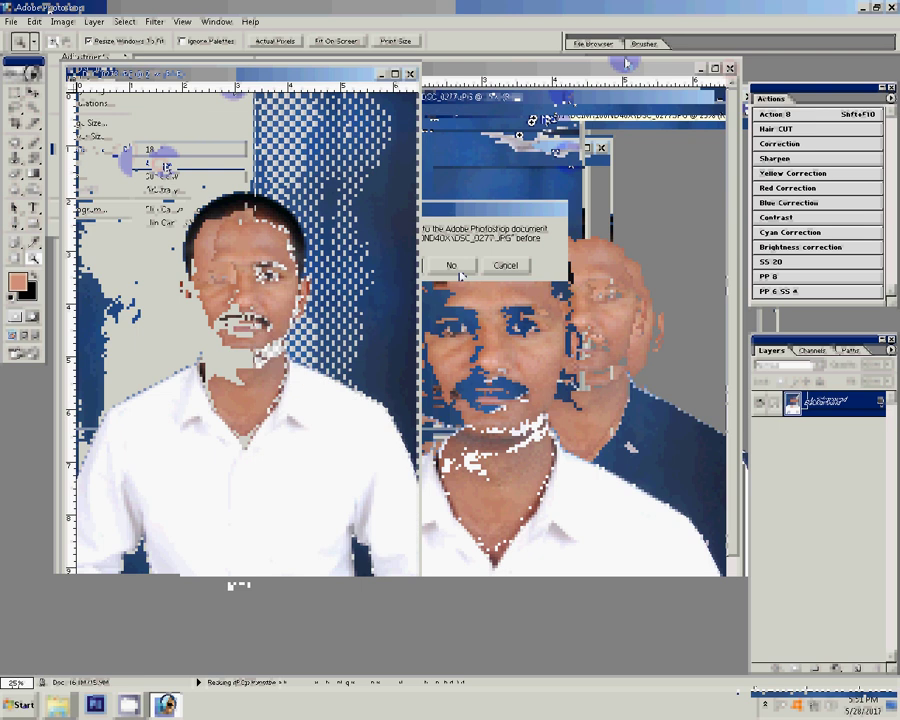
key("n")
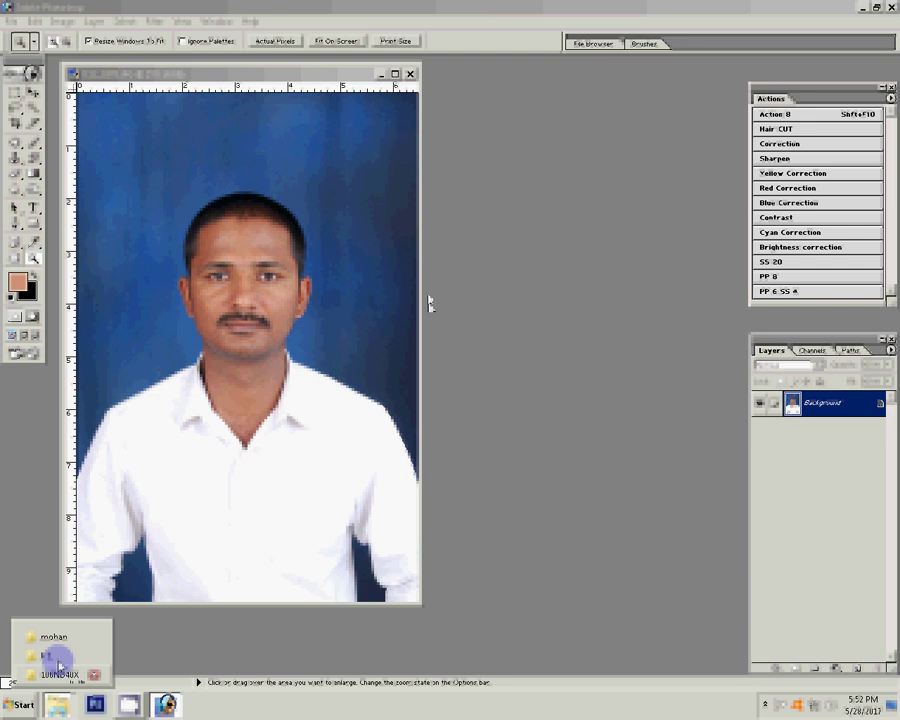
key("super+e")
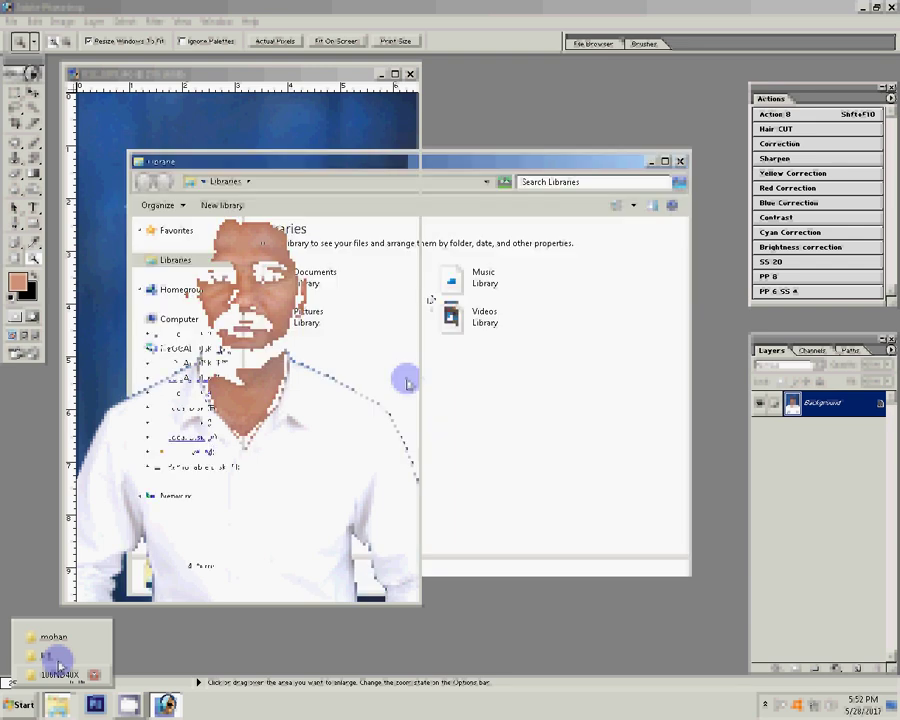
Open the Hair Style image from the D:\B\J folder in Photoshop.
left_click(190, 348)
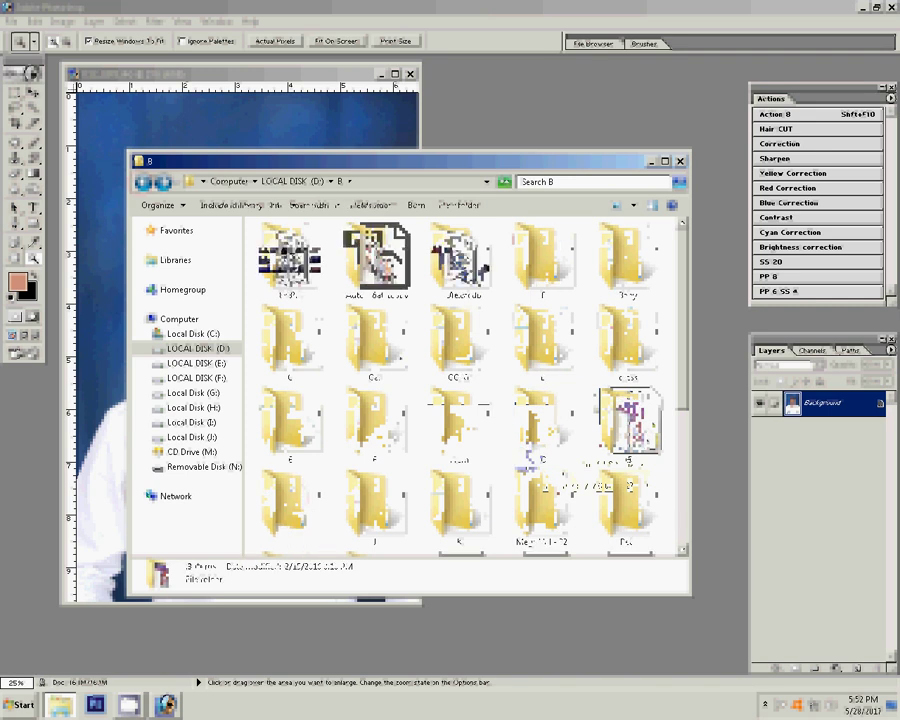
double_click(540, 420)
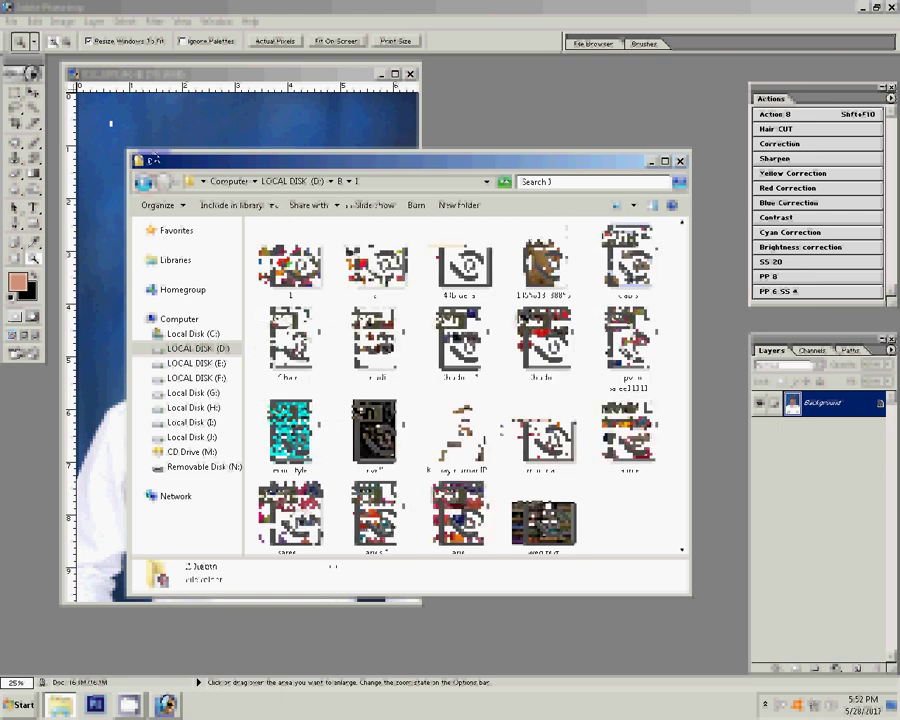
left_click(290, 432)
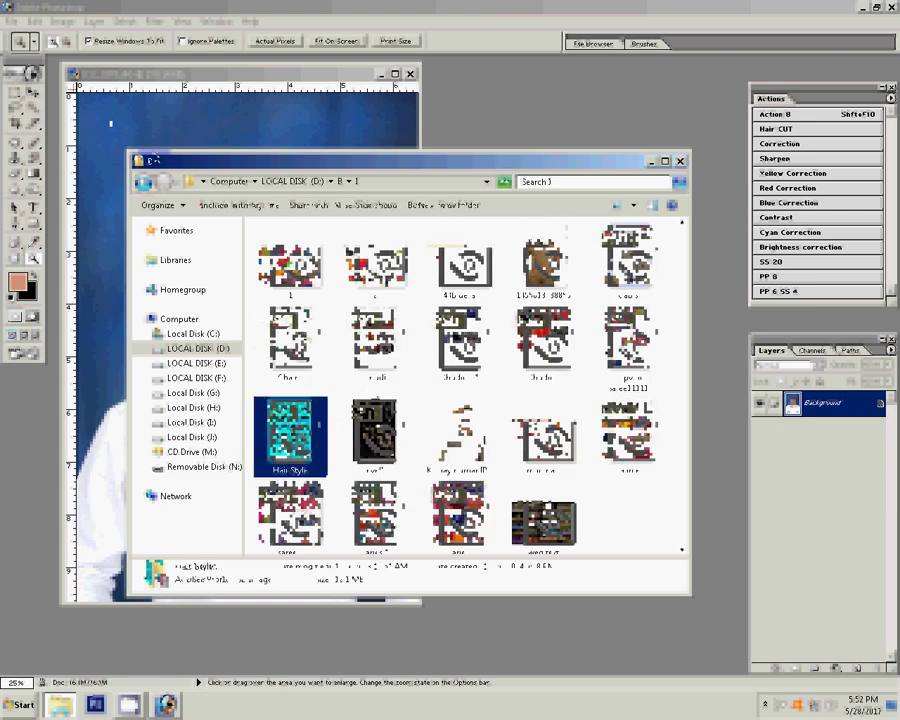
double_click(319, 424)
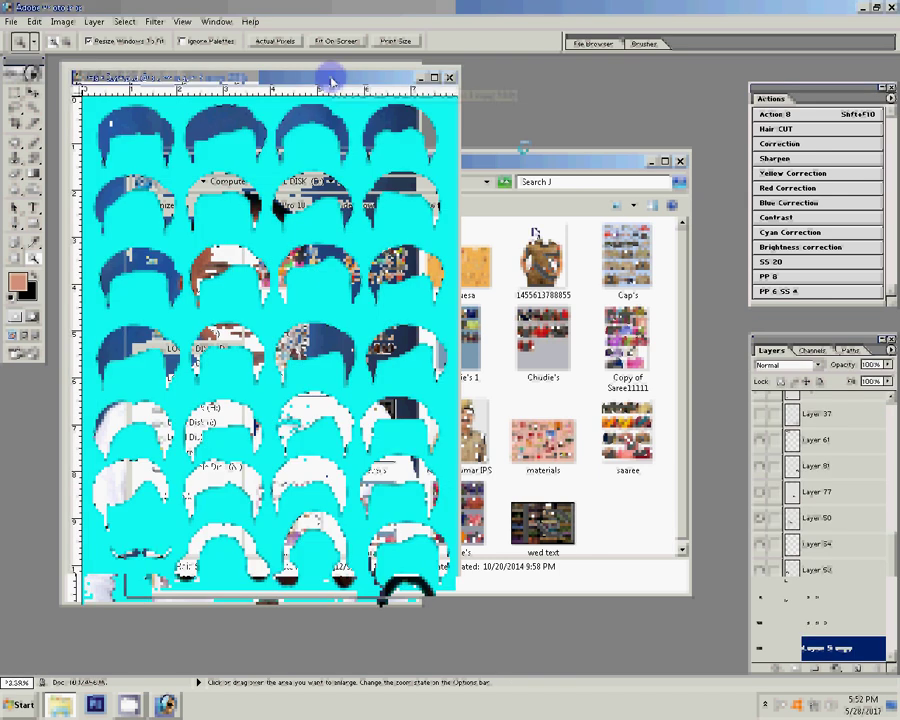
Drag a hairstyle onto the portrait as Layer 17, scaled about 250% over the head.
left_click_drag(332, 80, 542, 200)
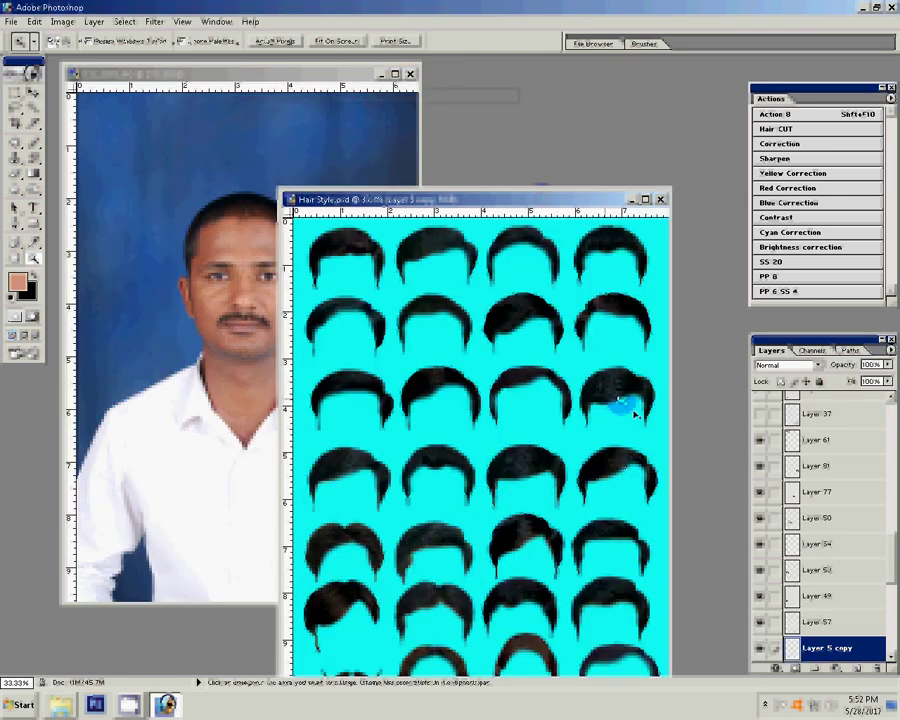
left_click_drag(622, 403, 163, 265)
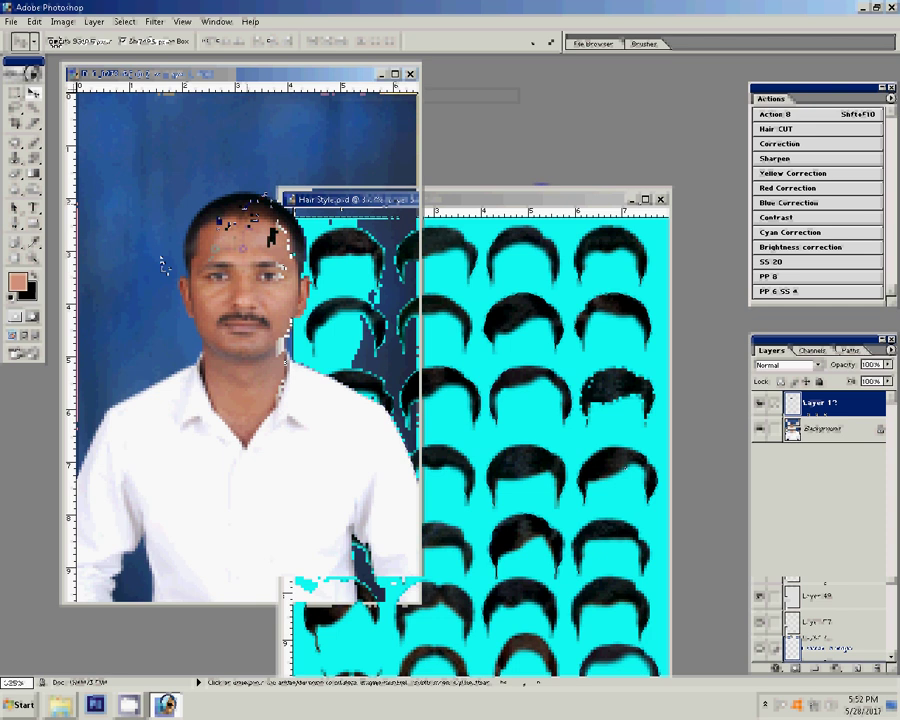
key("ctrl+t")
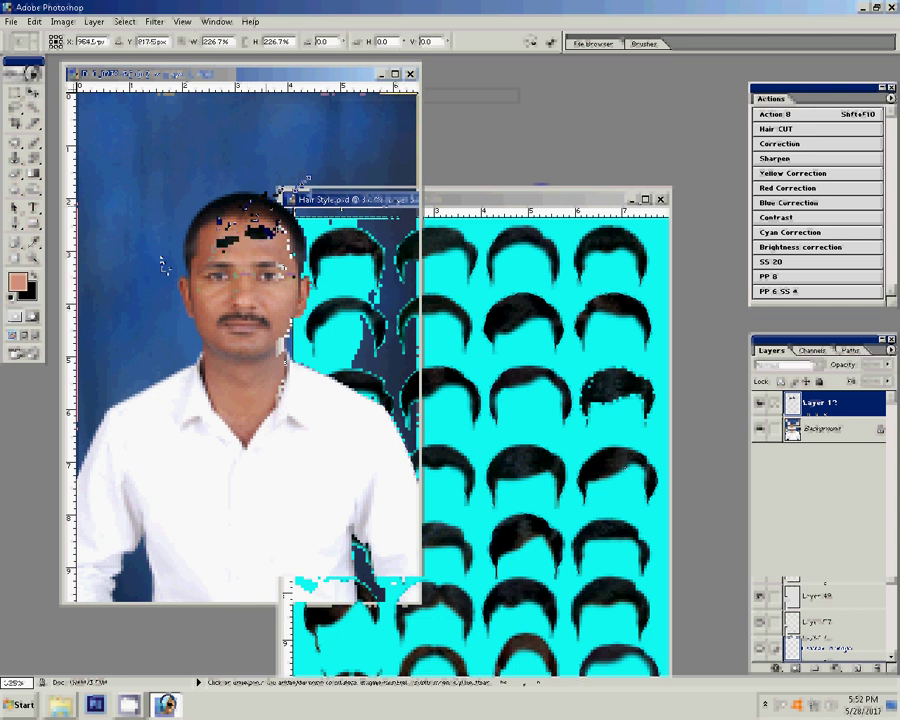
left_click_drag(163, 265, 178, 290)
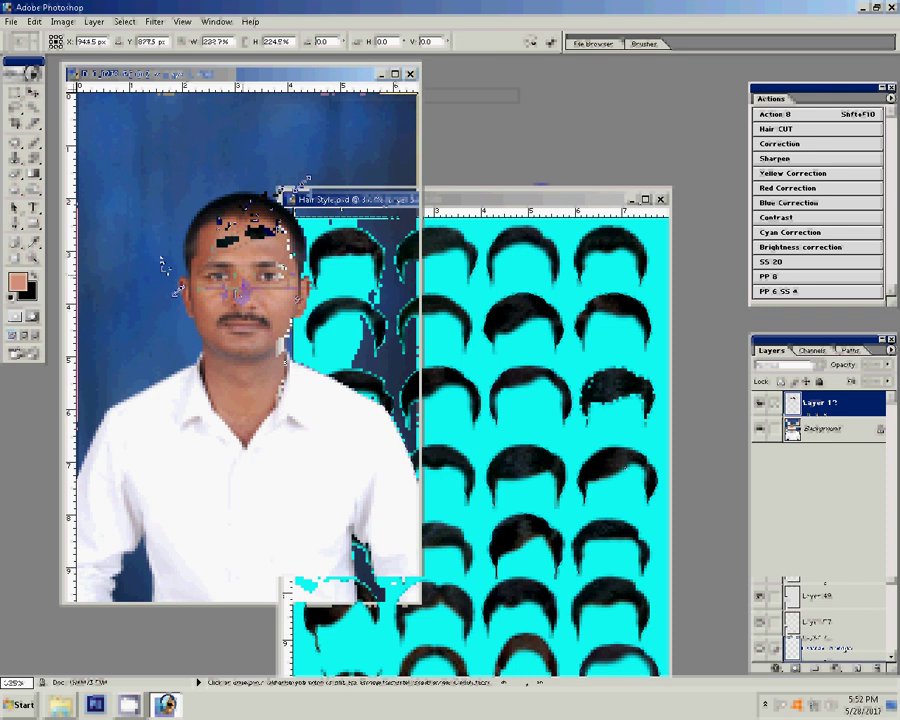
mouse_move(300, 290)
left_mouse_down()
mouse_move(316, 290)
mouse_move(236, 188)
left_mouse_up()
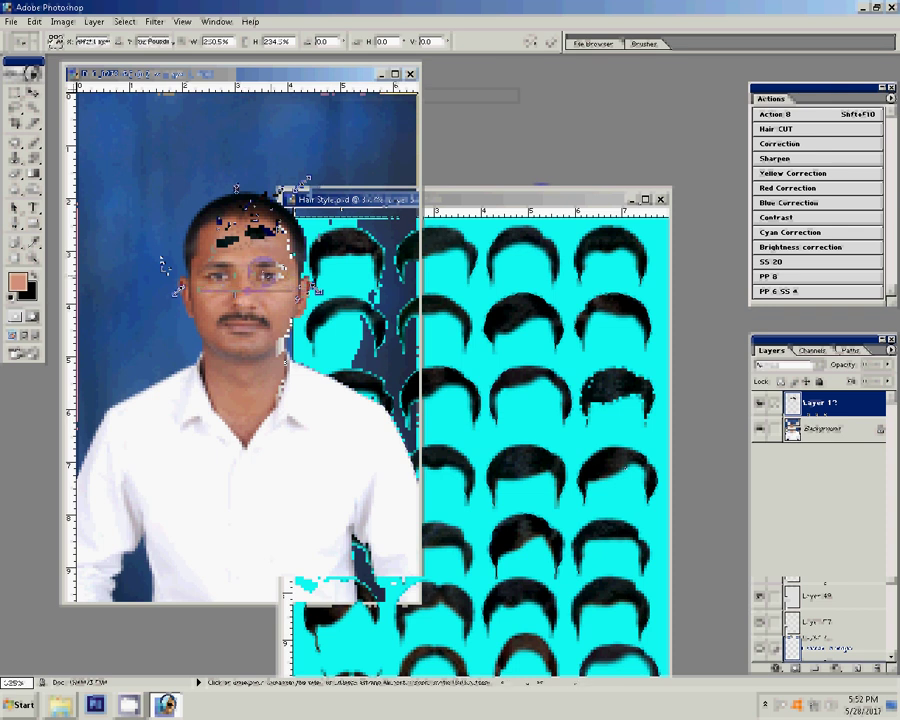
key("Return")
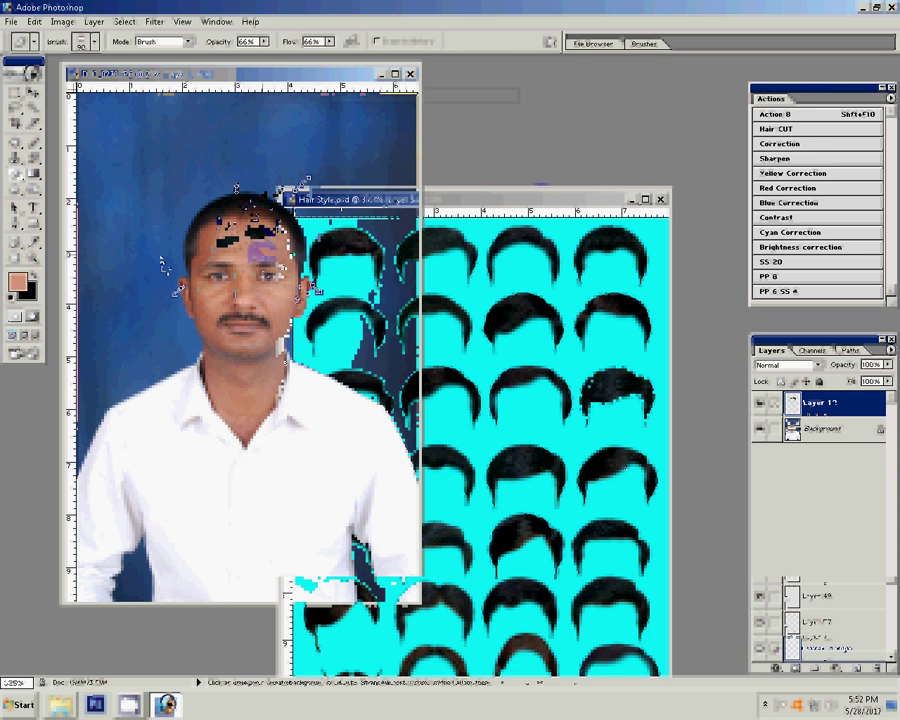
Erase the new hair's edge along the forehead and zoom in to check it.
mouse_move(272, 243)
left_mouse_down()
mouse_move(237, 253)
mouse_move(245, 250)
left_mouse_up()
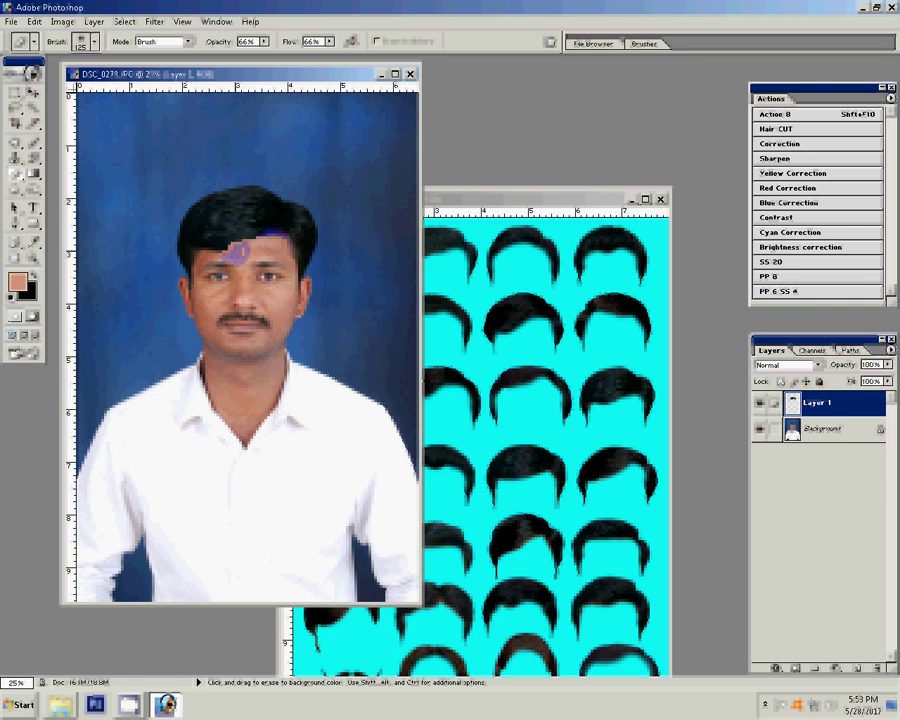
left_click_drag(245, 250, 233, 247)
key("z")
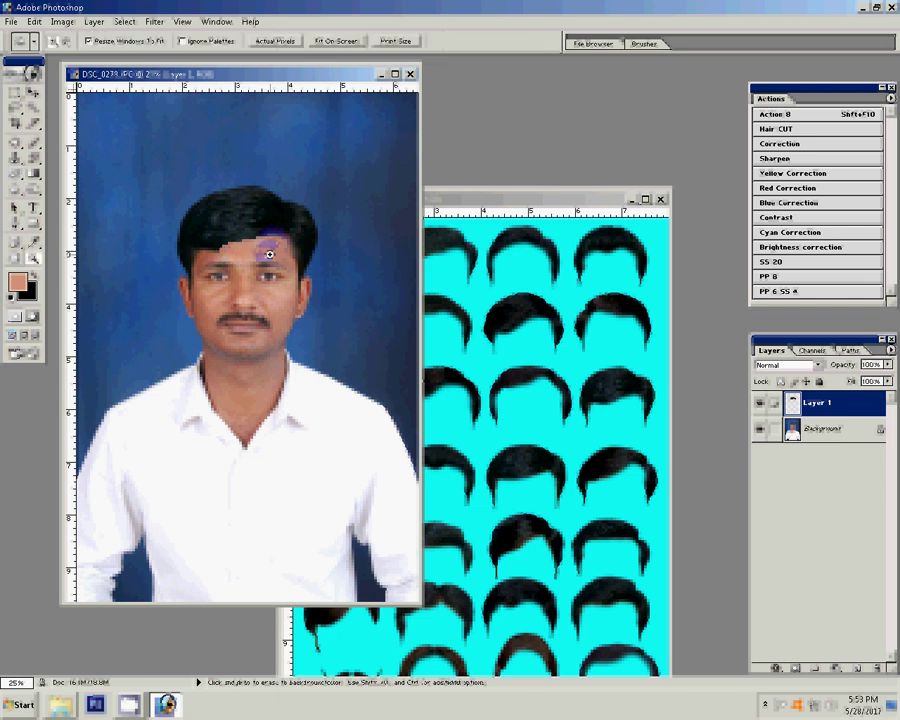
left_click(267, 252)
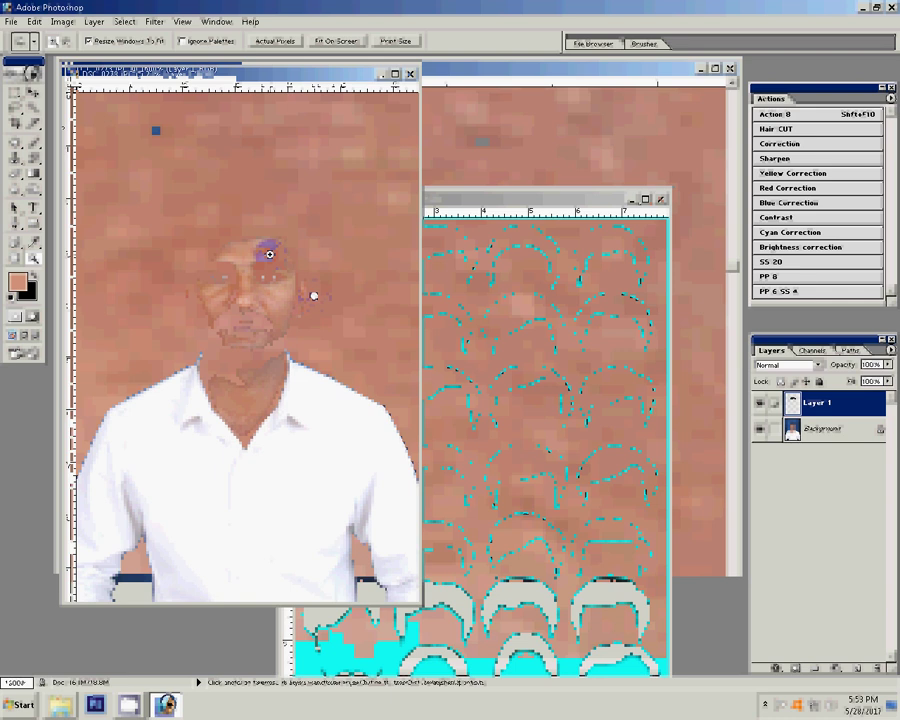
left_click(340, 238, "alt")
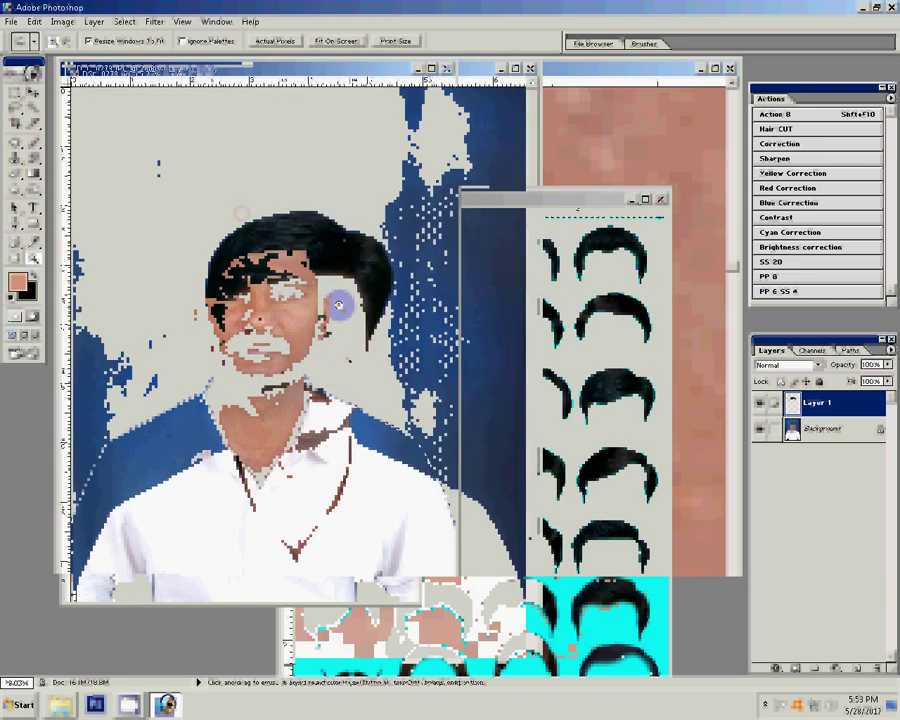
Lighten the hair layer with a Levels midtone of 1.13.
key("ctrl+l")
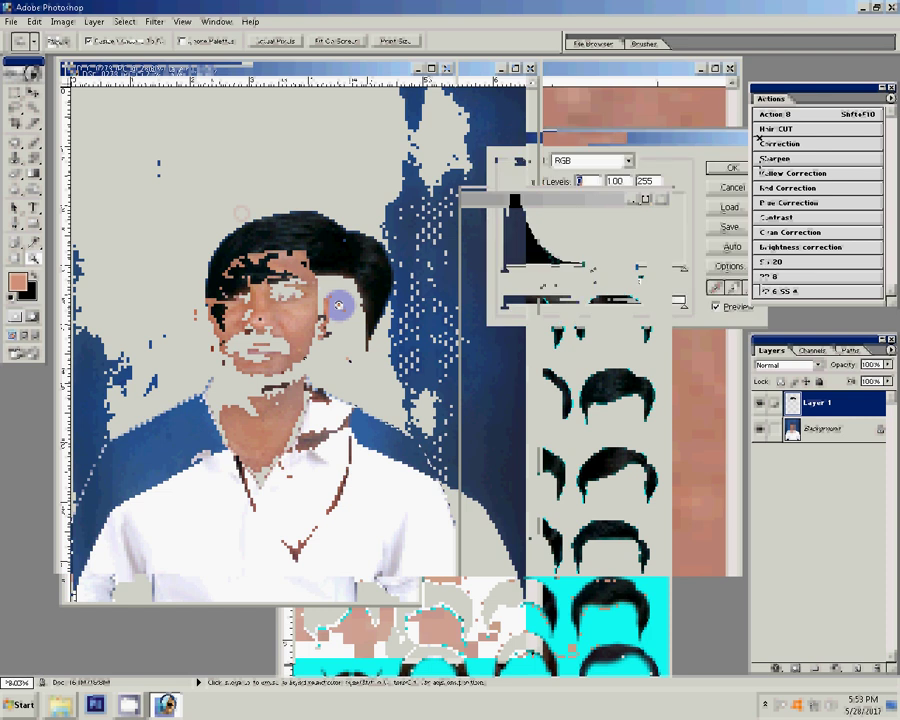
type("1.18")
left_click_drag(577, 269, 583, 272)
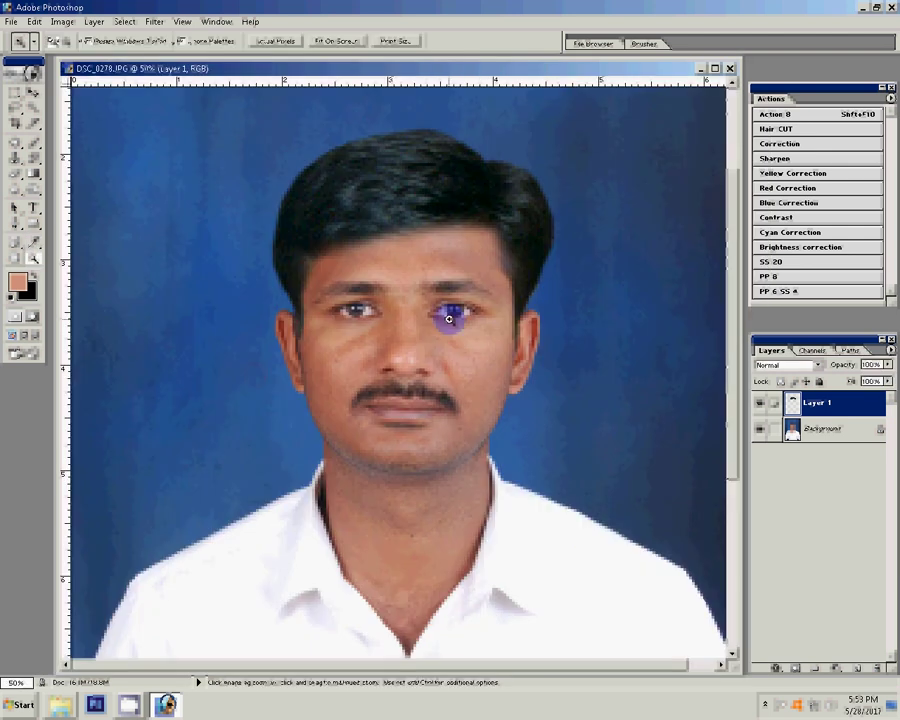
key("ctrl+t")
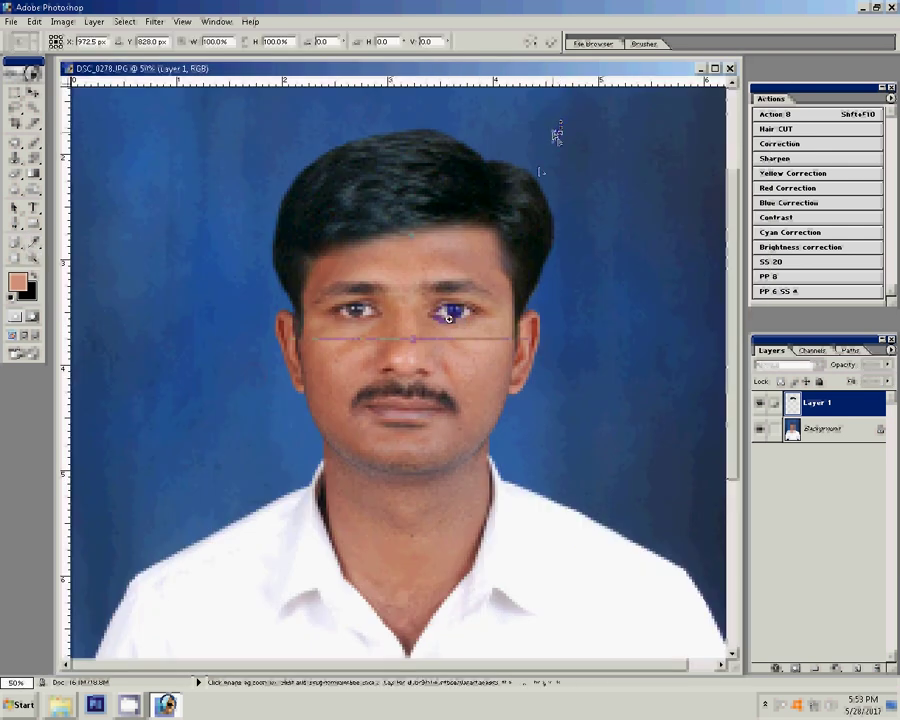
Nudge the hair left, then erase its left edge with a 100%-flow eraser.
key("Left")
key("Left")
key("Left")
key("Left")
key("Left")
key("Left")
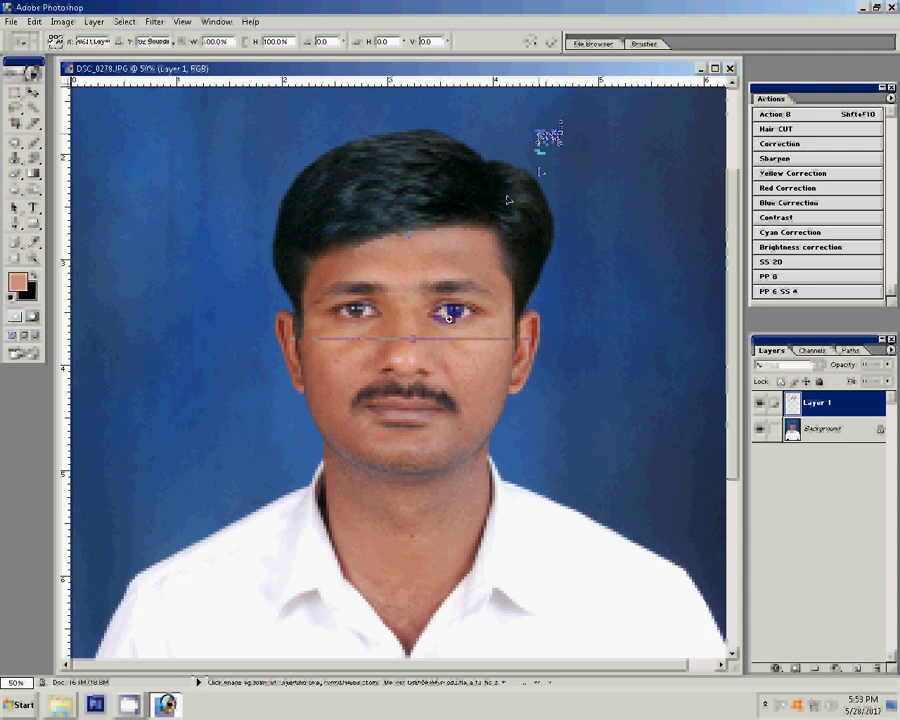
key("Return")
left_click(329, 41)
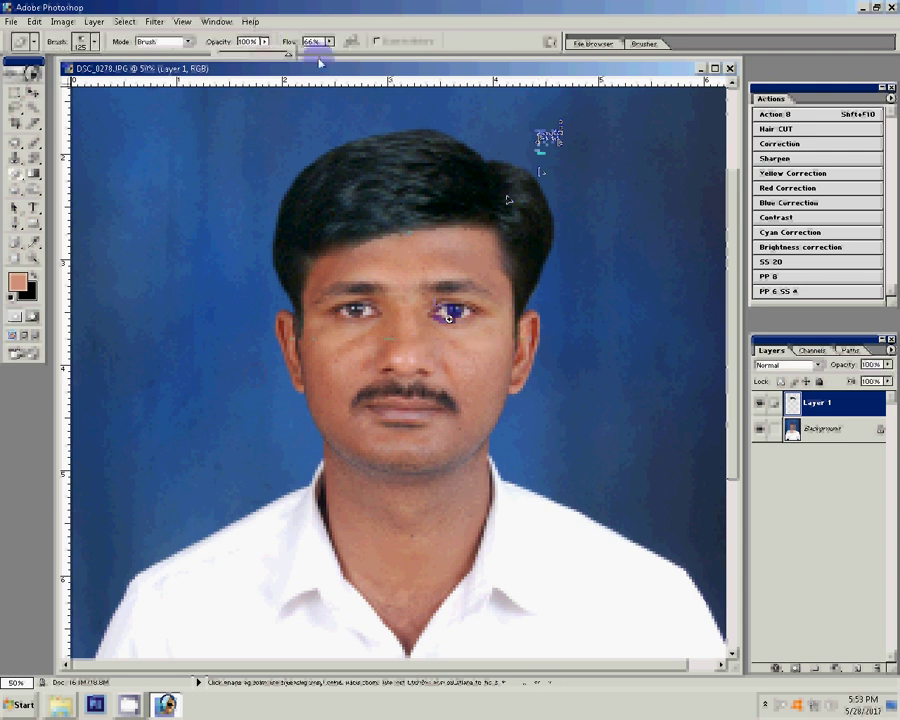
left_click(320, 63)
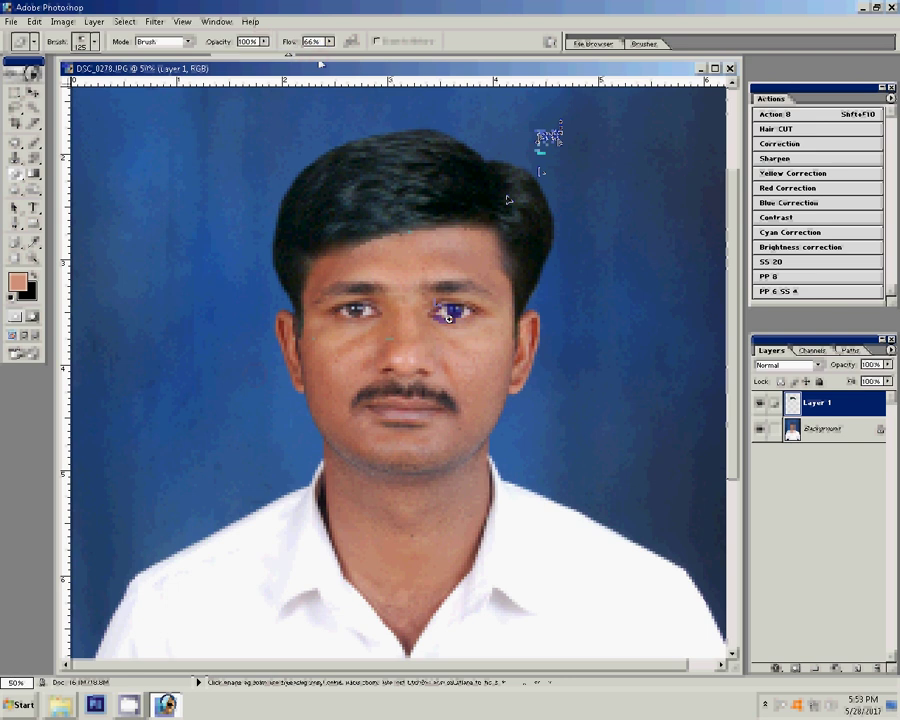
key("bracketright")
key("bracketleft")
key("bracketleft")
key("bracketleft")
key("bracketleft")
key("bracketleft")
key("bracketleft")
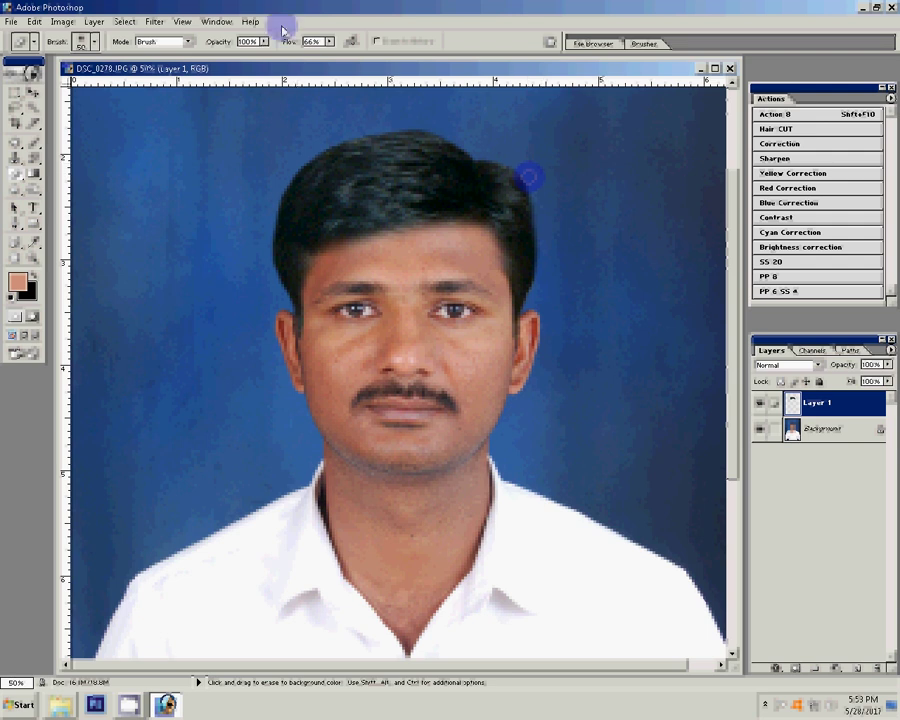
left_click_drag(329, 41, 373, 44)
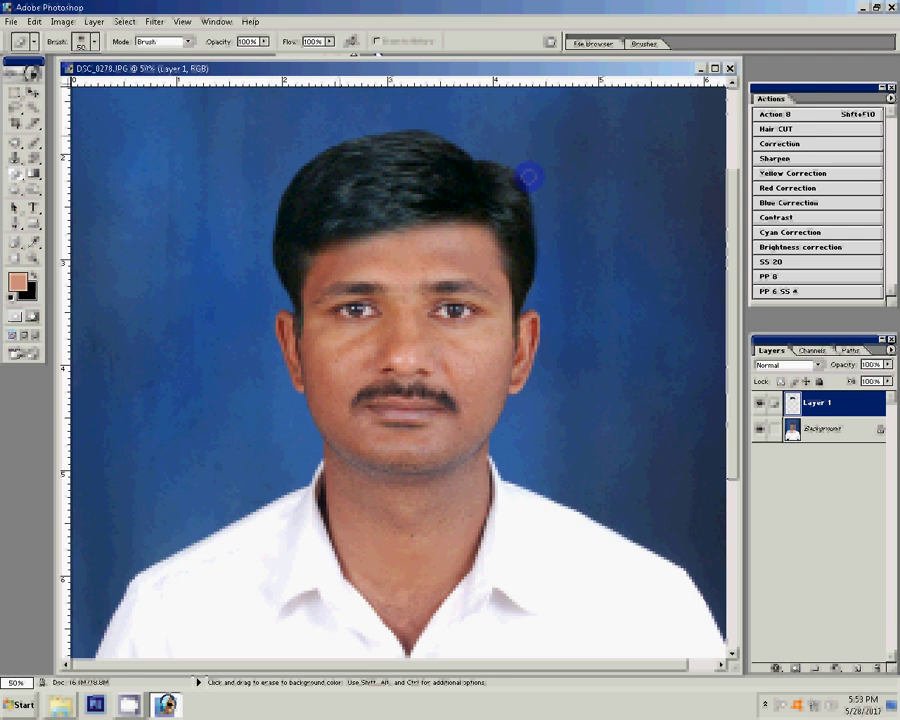
left_click_drag(335, 150, 275, 242)
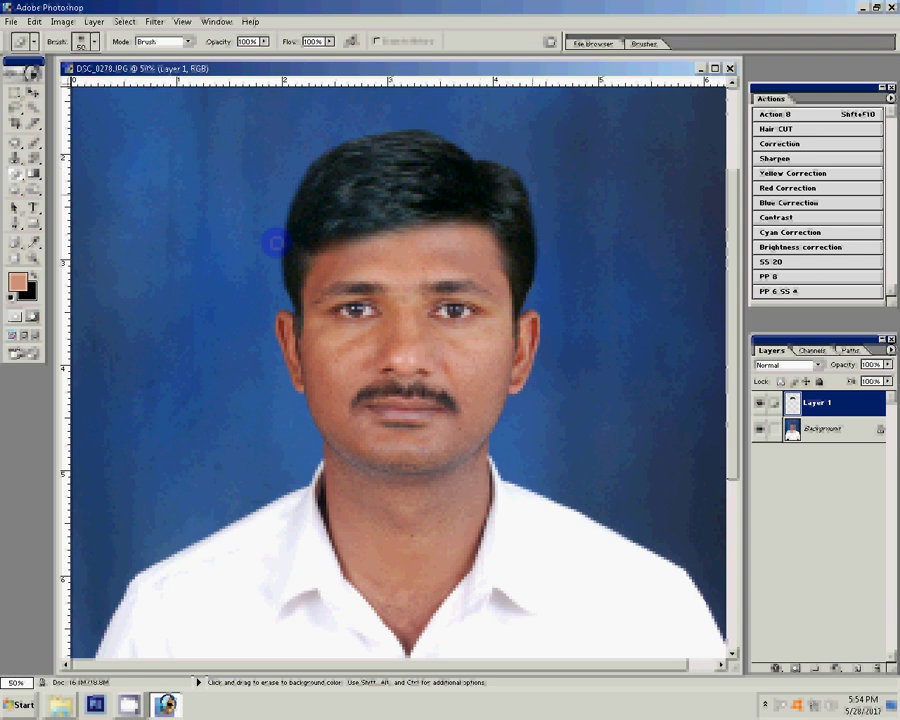
Set the view to 50% and make the Background photo layer active.
key("z")
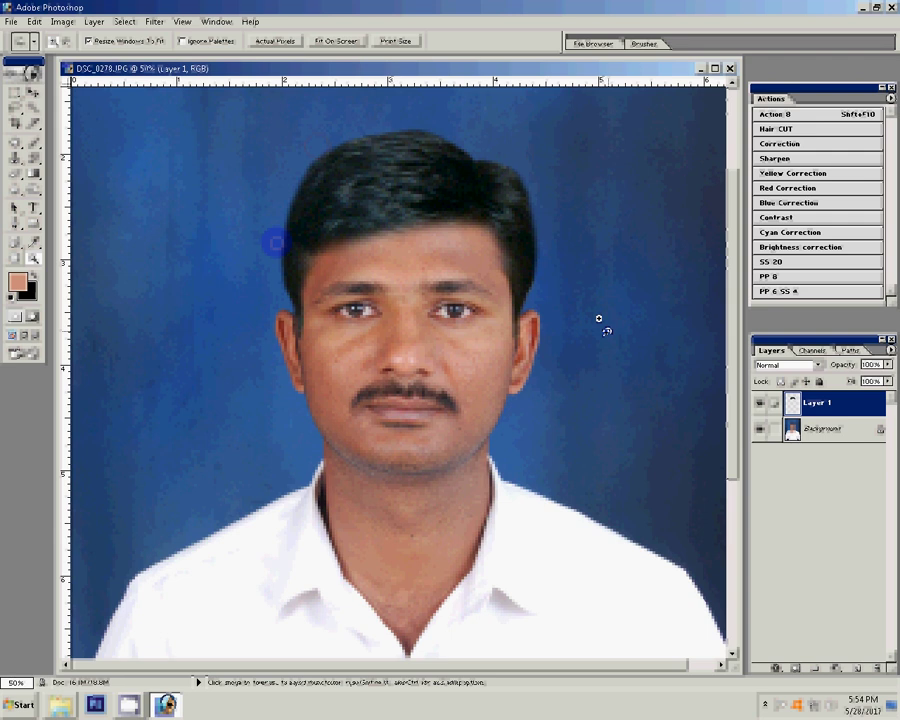
right_click(599, 319)
left_click(633, 386)
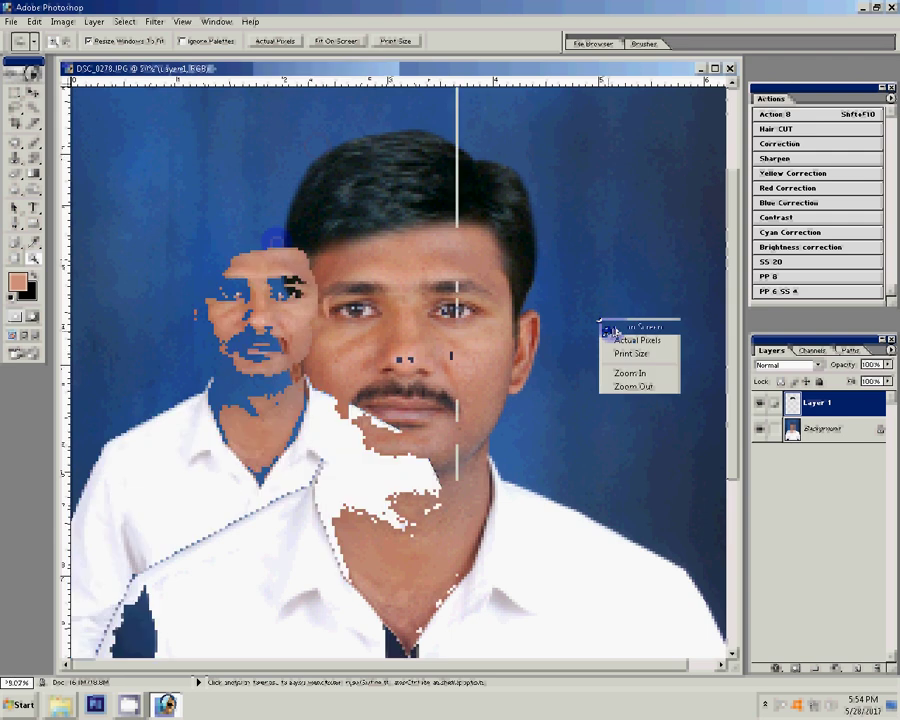
left_click(481, 331)
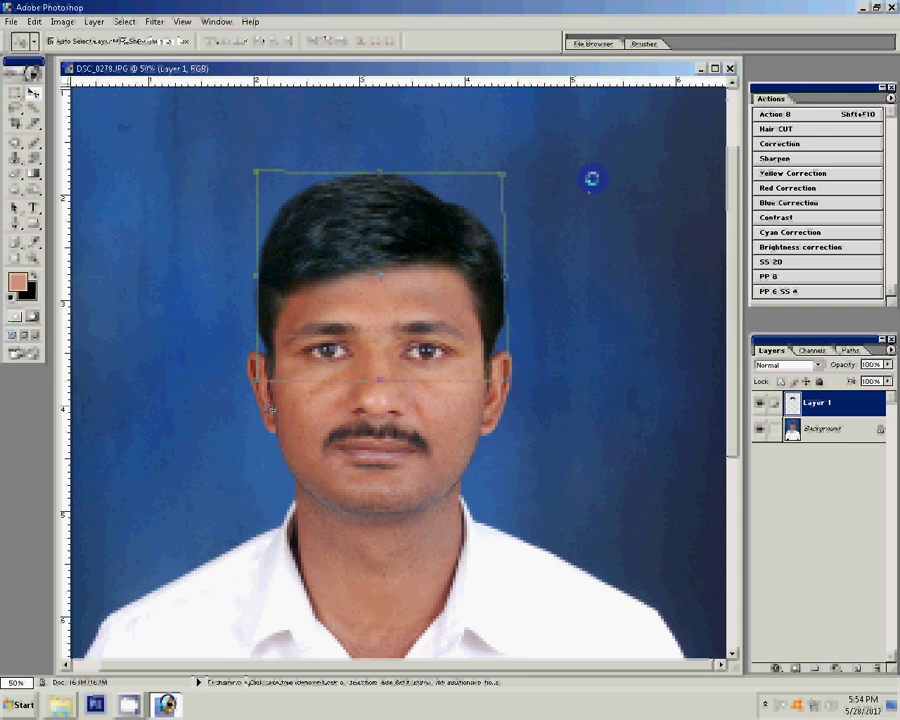
key("b")
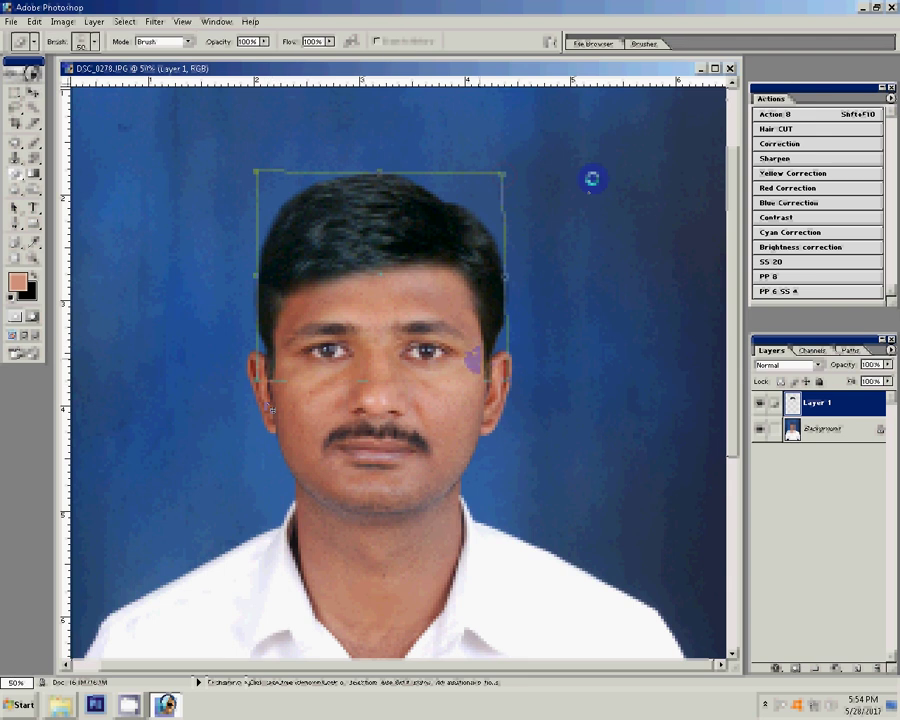
left_click(841, 445)
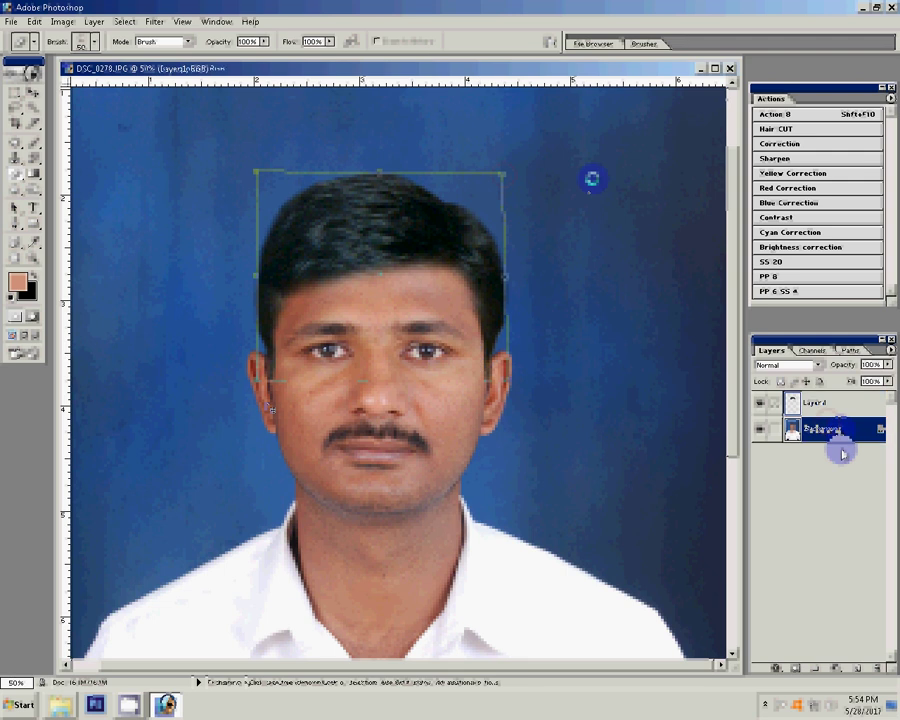
right_click(555, 314)
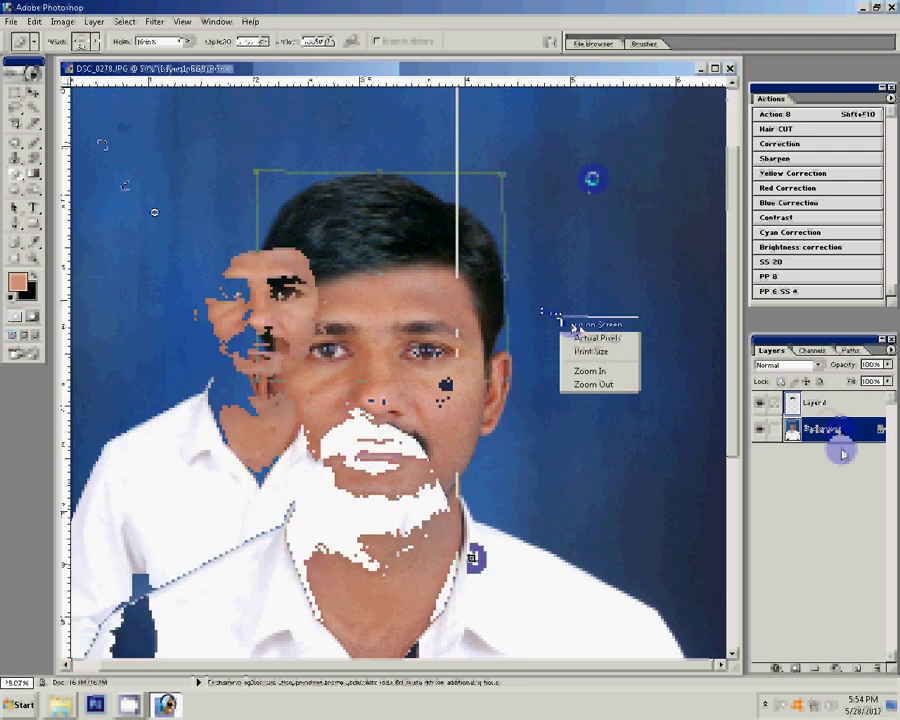
left_click_drag(472, 558, 517, 596)
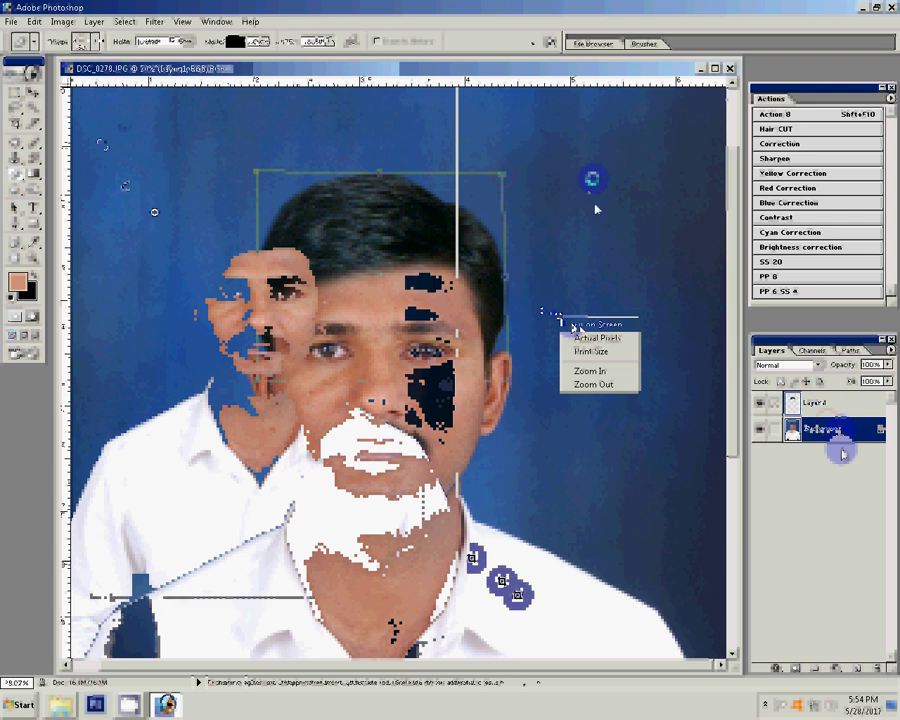
Crop the portrait to a 3.4 cm × 4.4 cm passport-size photo.
key("c")
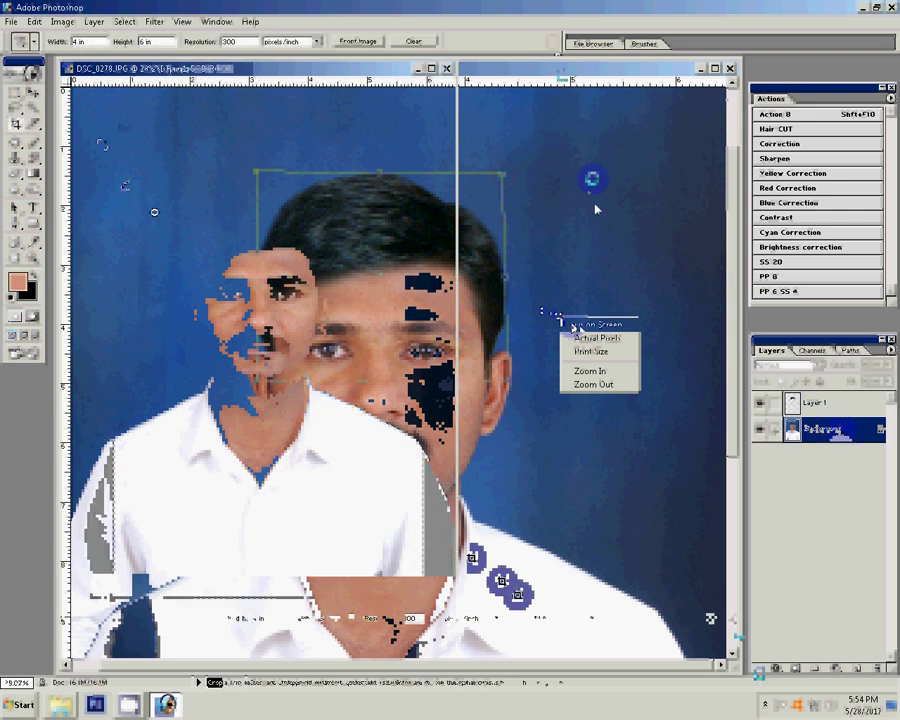
left_click(93, 187)
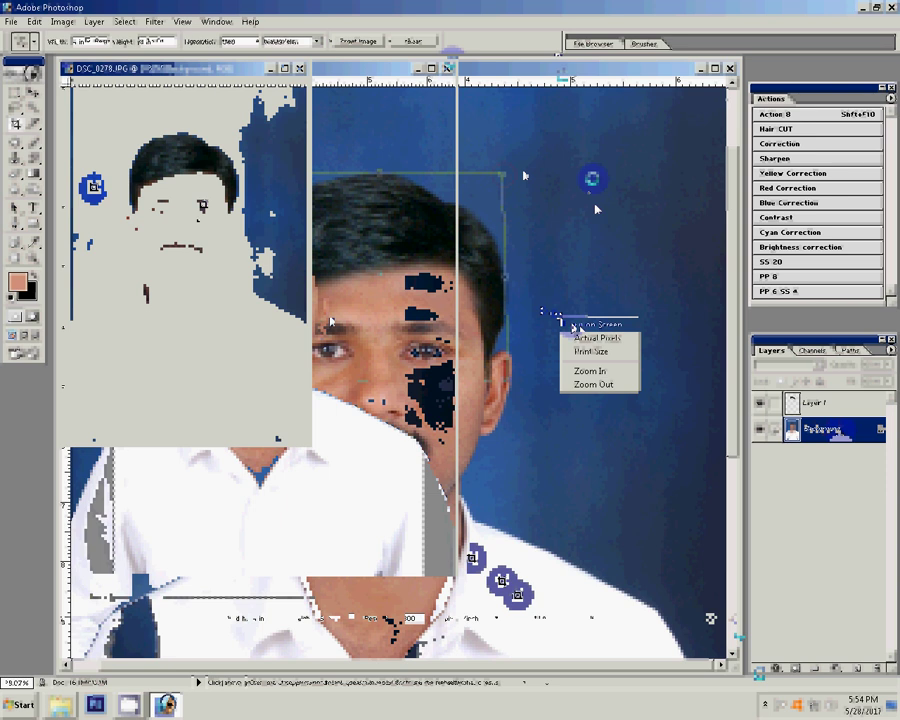
left_click(590, 325)
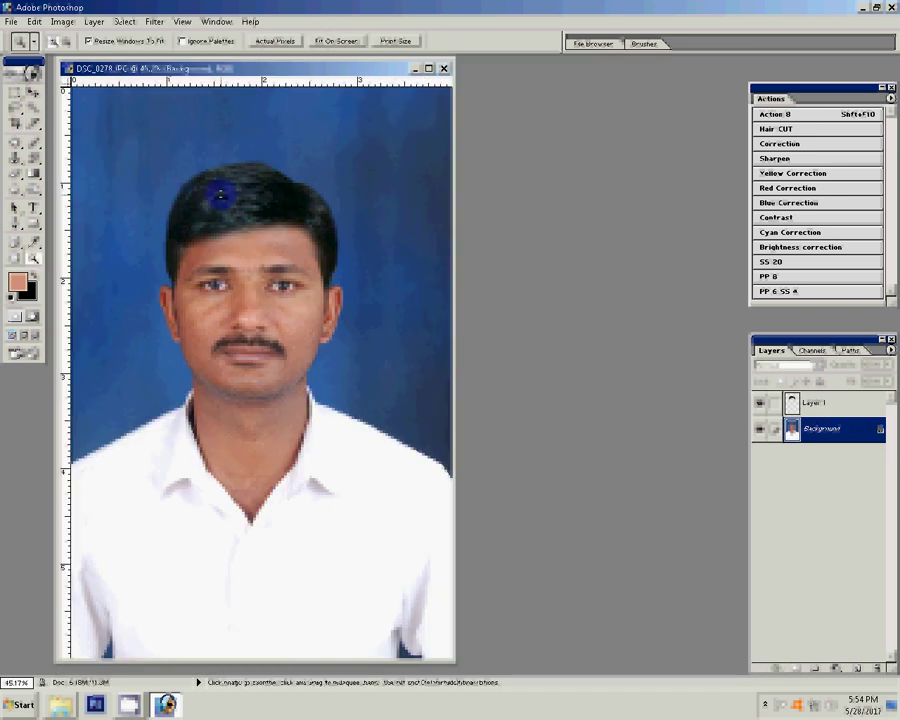
type("3.4c")
type("3.4cm")
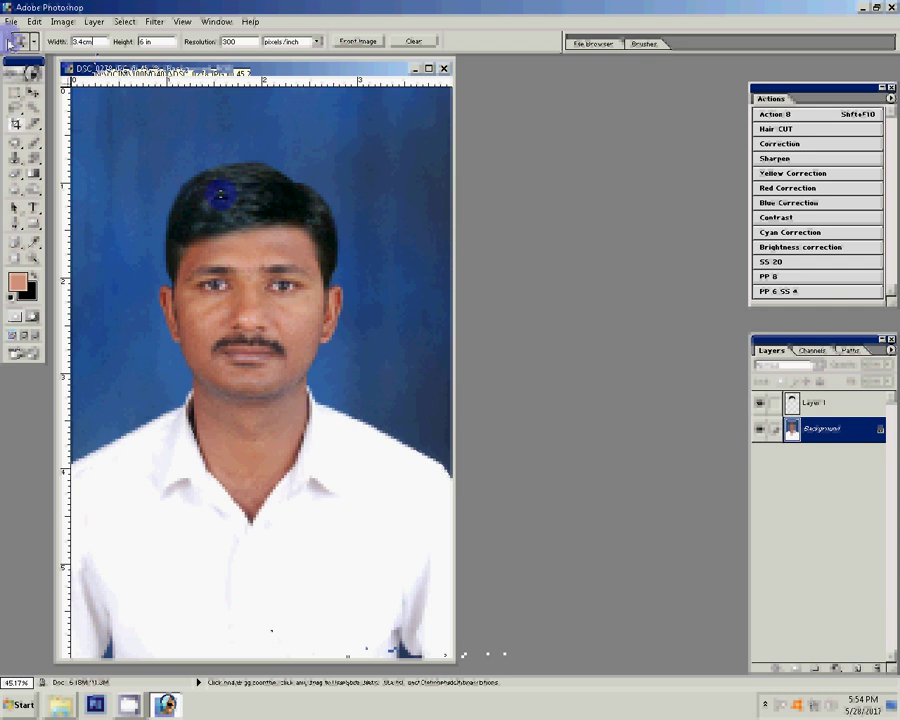
left_click(142, 41)
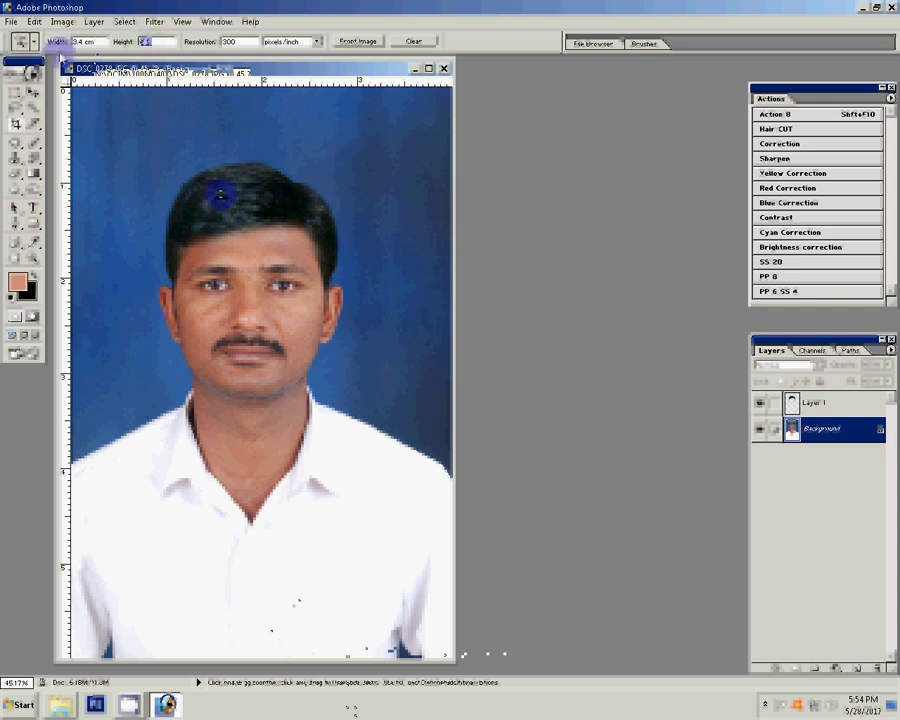
type("4.4cm")
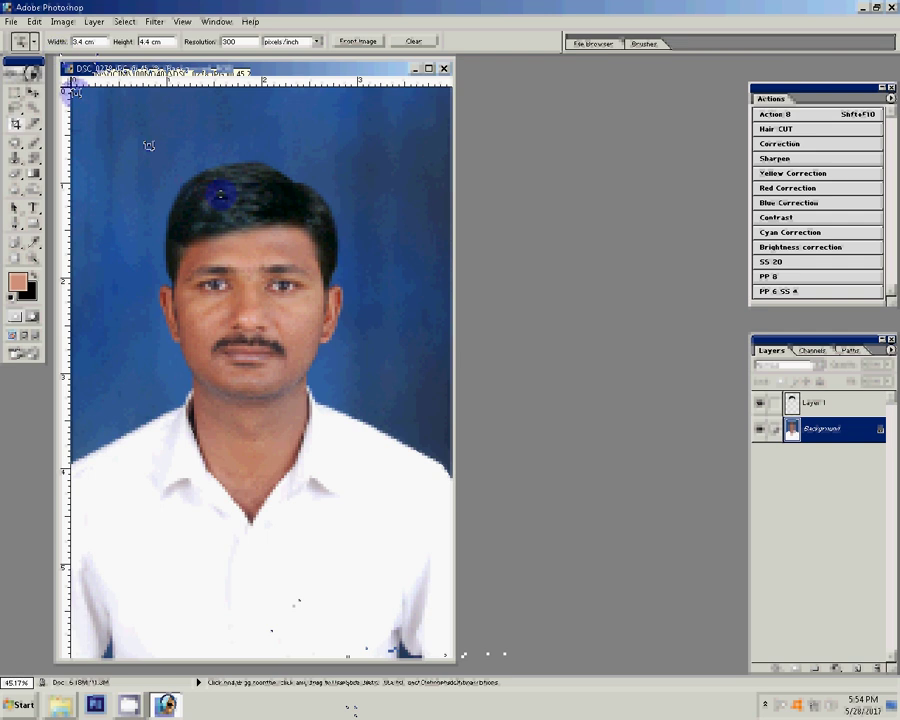
left_click_drag(338, 411, 332, 423)
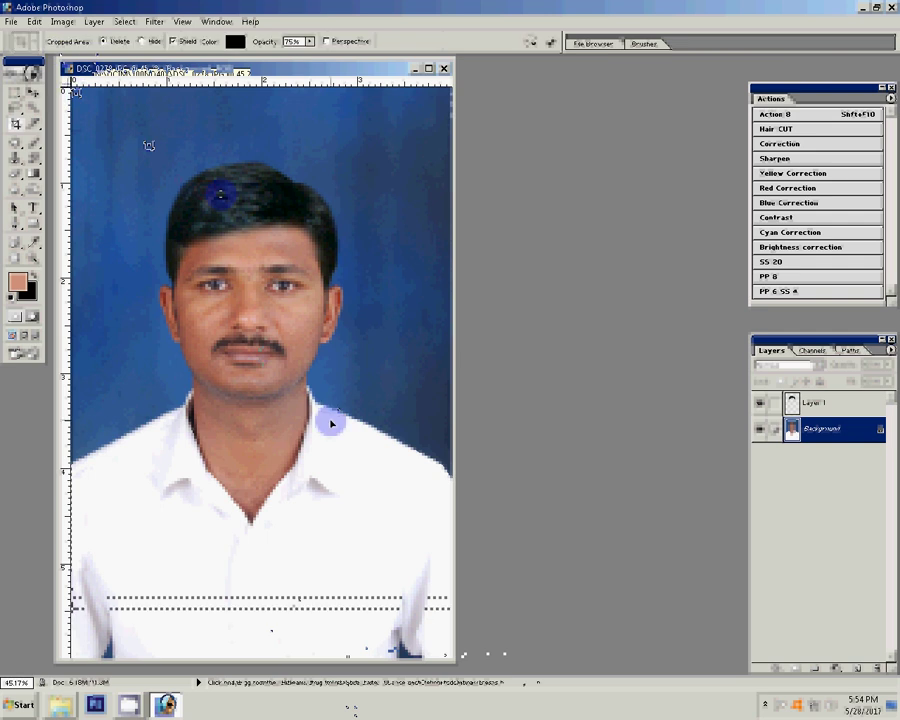
left_click(549, 42)
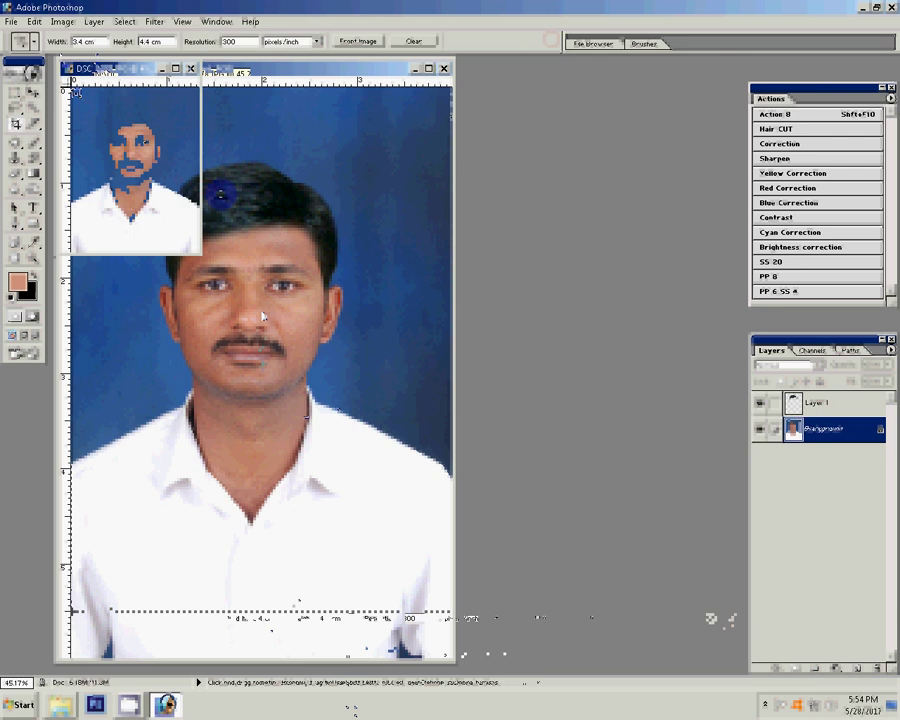
Zoom in to view the cropped passport photo larger.
key("z")
right_click(150, 185)
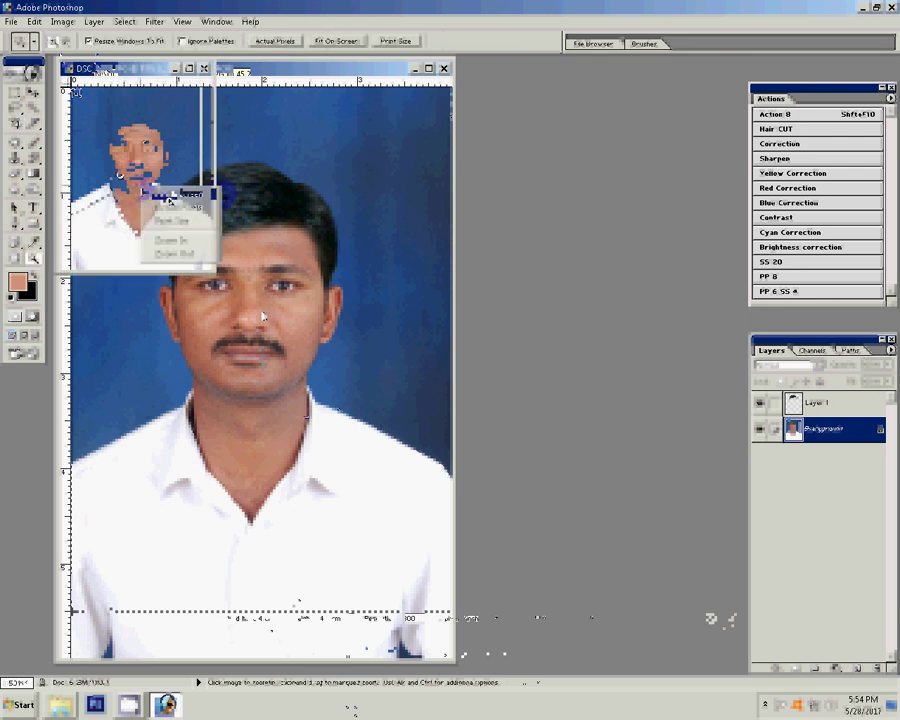
left_click(170, 194)
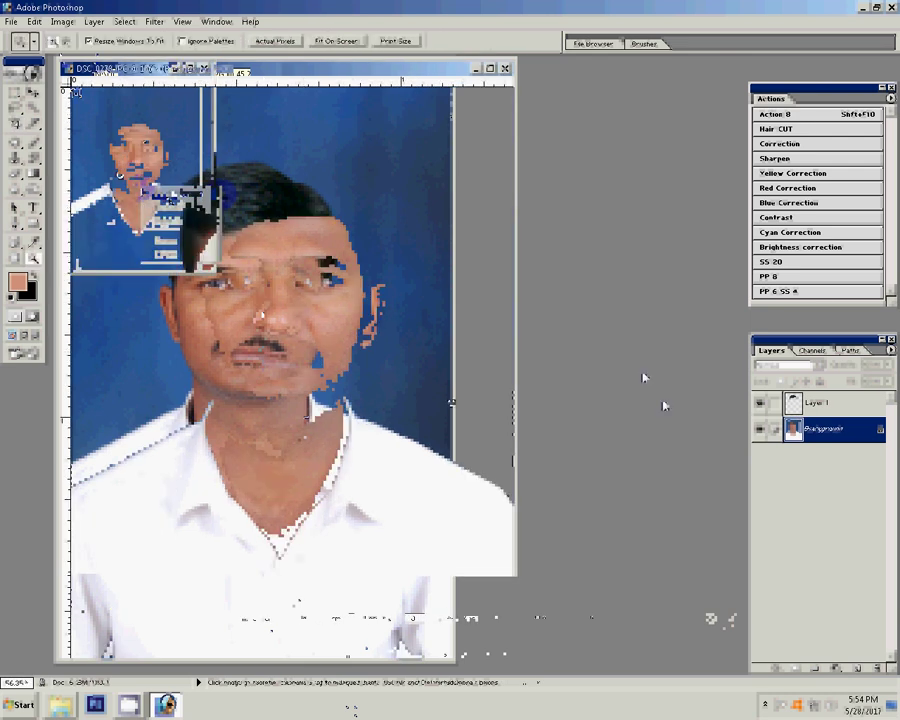